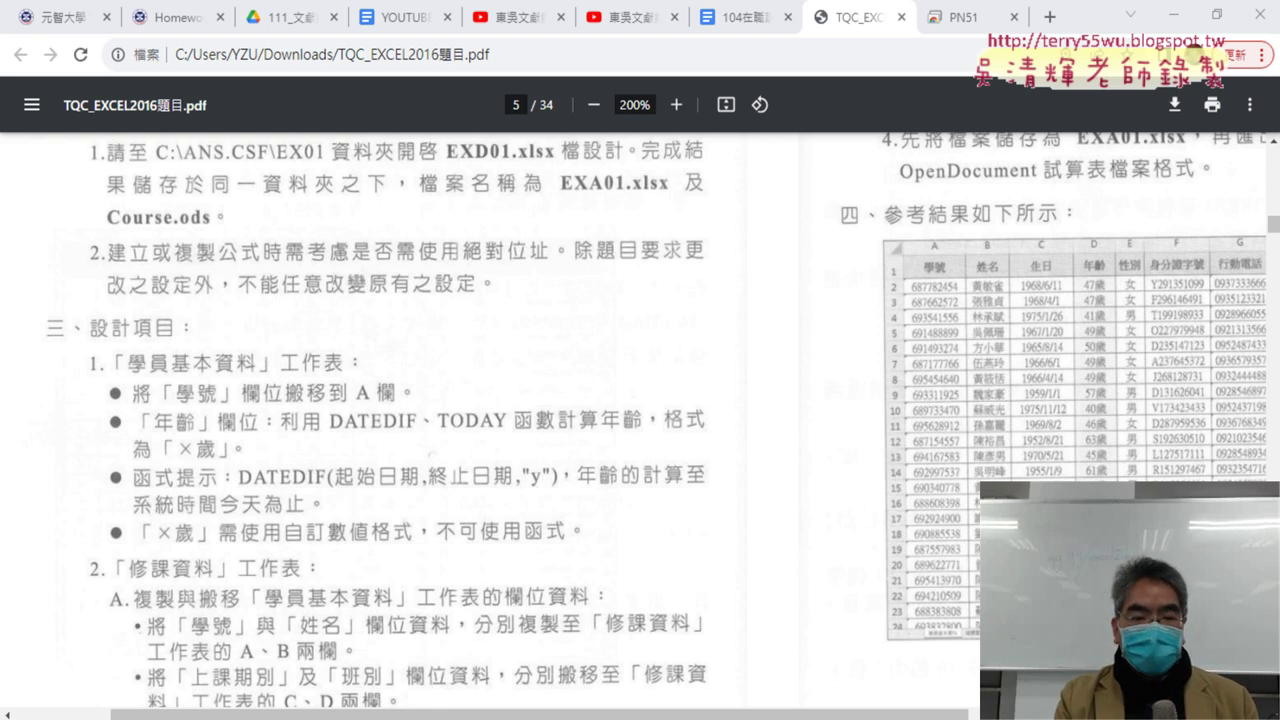
Close the extra EXA102 workbook and bring EXD01 to the front, glancing at the instructions PDF
{"action": "mouse_move", "coordinate": [345, 712]}
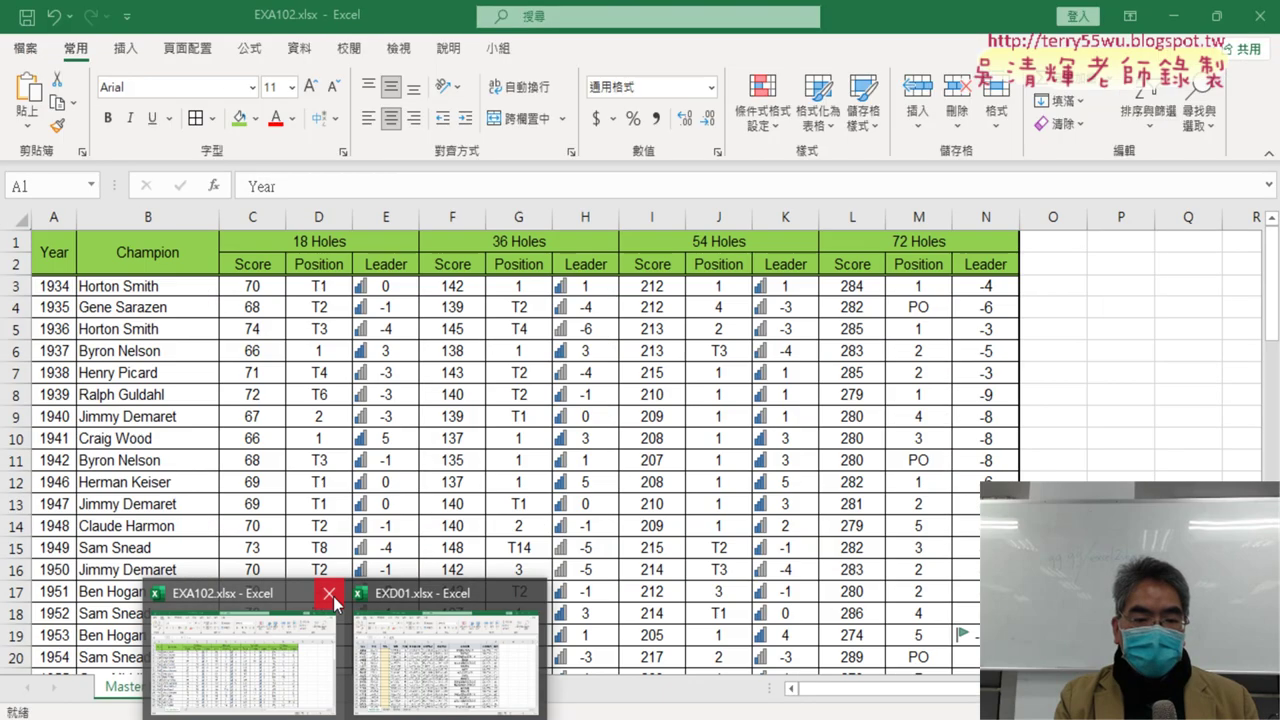
{"action": "left_click", "coordinate": [329, 596]}
{"action": "left_click", "coordinate": [360, 645]}
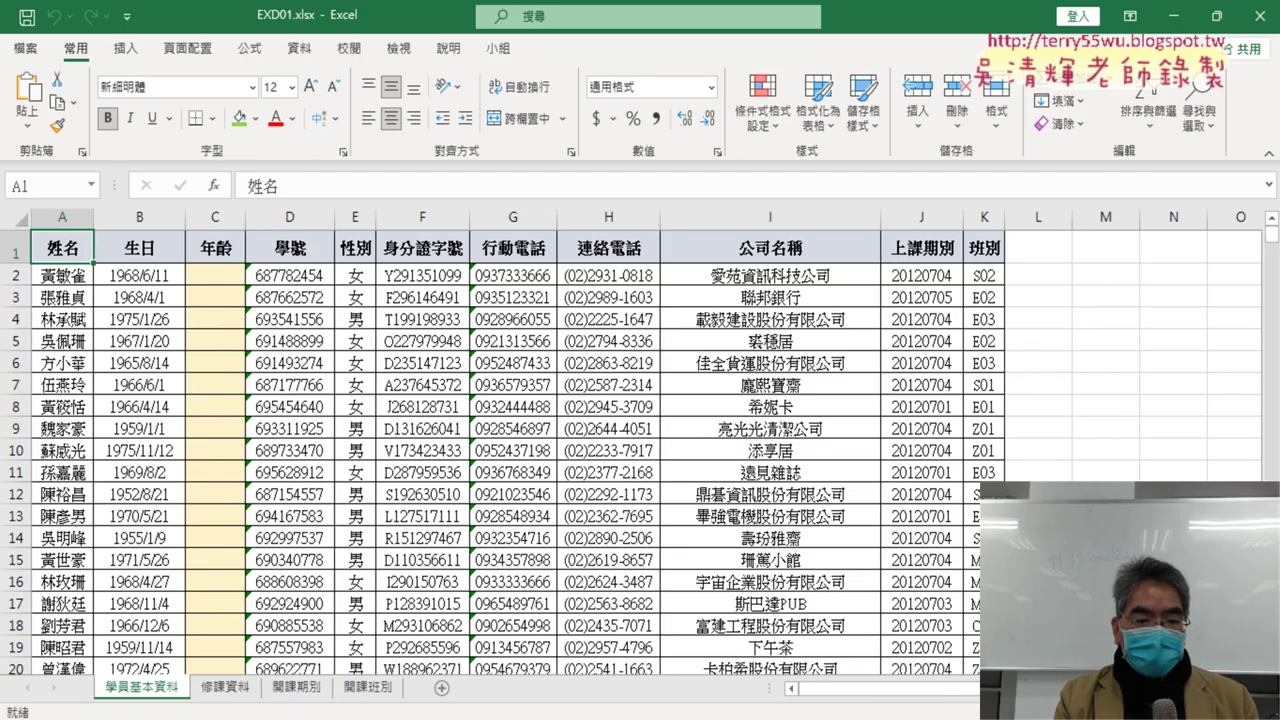
{"action": "key", "text": "alt+Tab"}
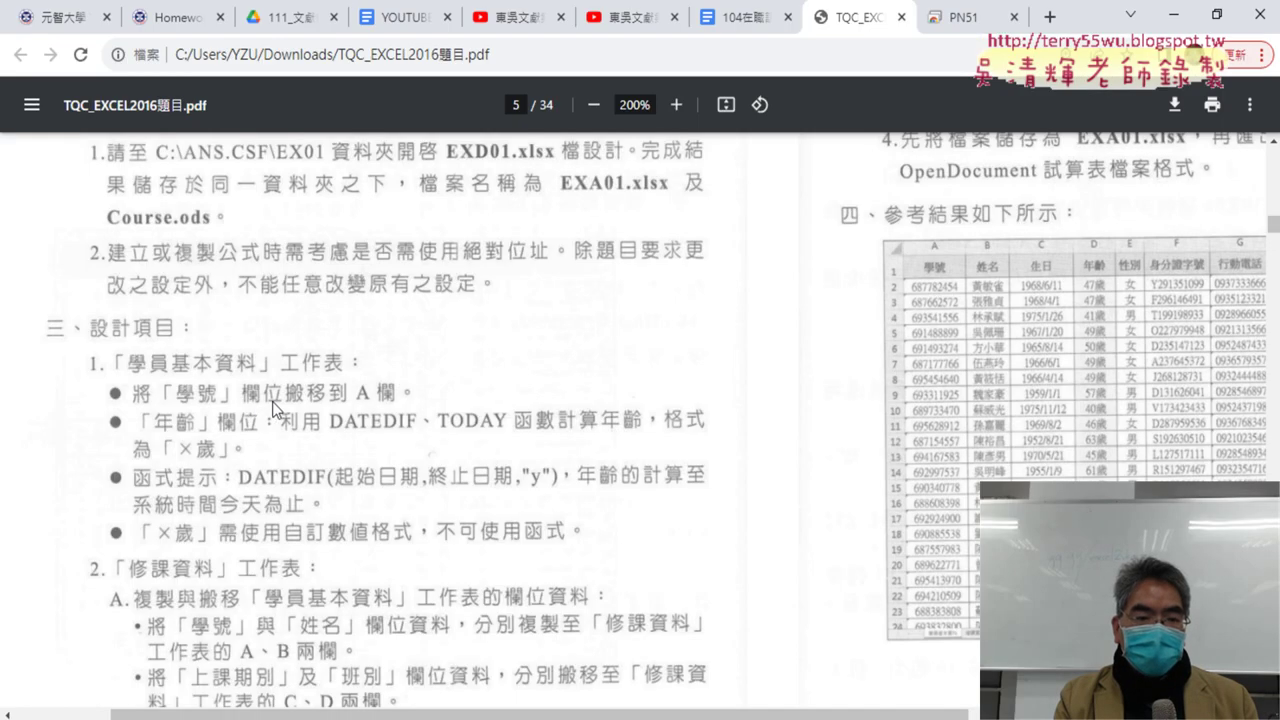
{"action": "key", "text": "alt+Tab"}
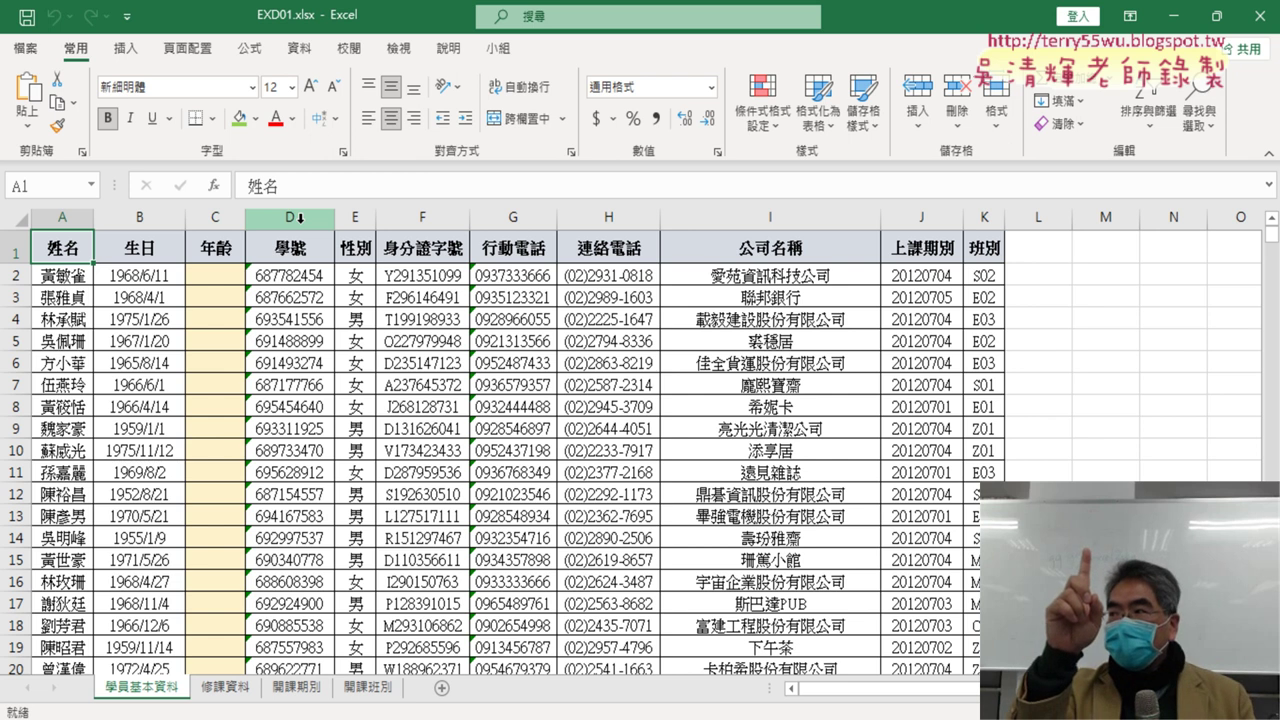
Cut the 學號 column D and insert it at column A ahead of 姓名
{"action": "left_click", "coordinate": [300, 218]}
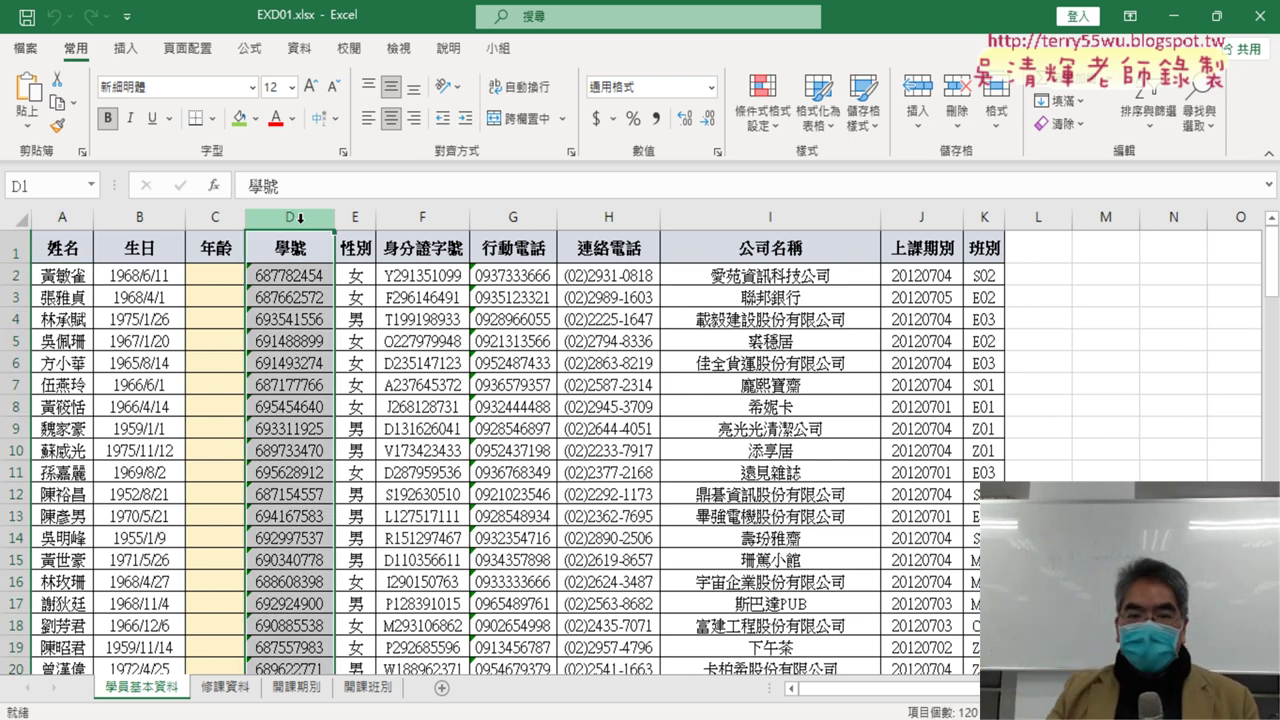
{"action": "right_click", "coordinate": [312, 291]}
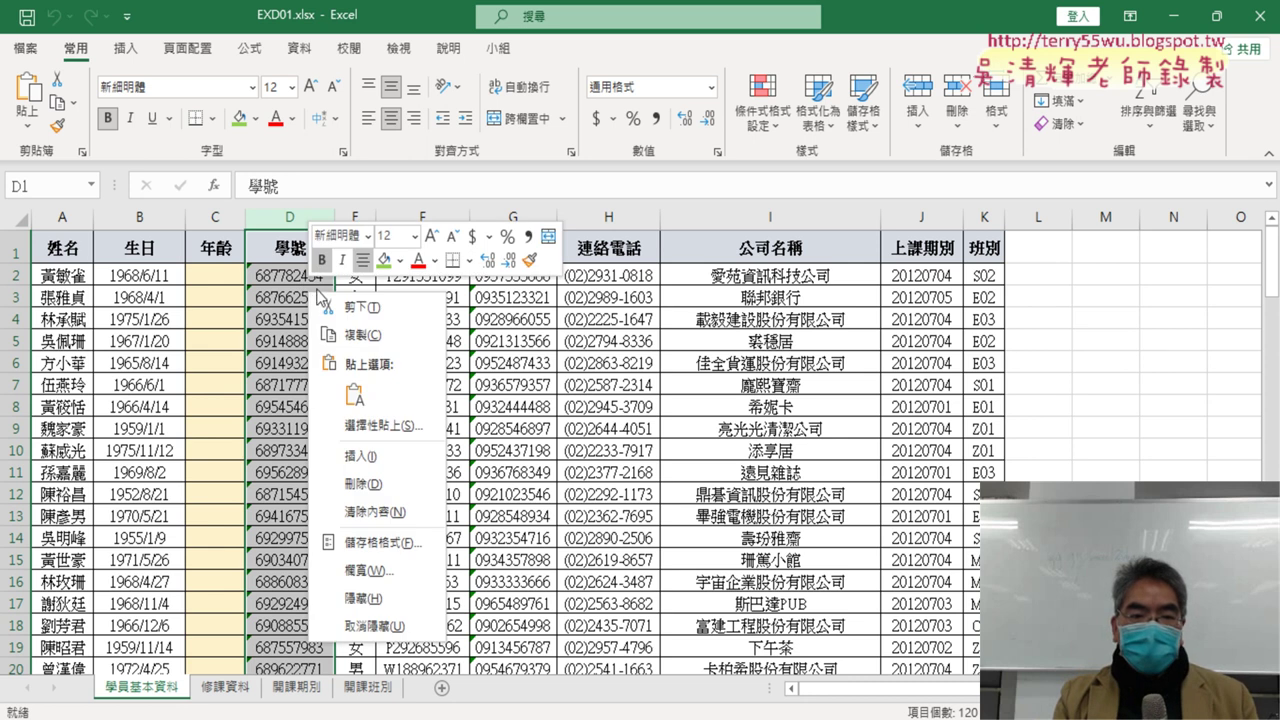
{"action": "left_click", "coordinate": [356, 304]}
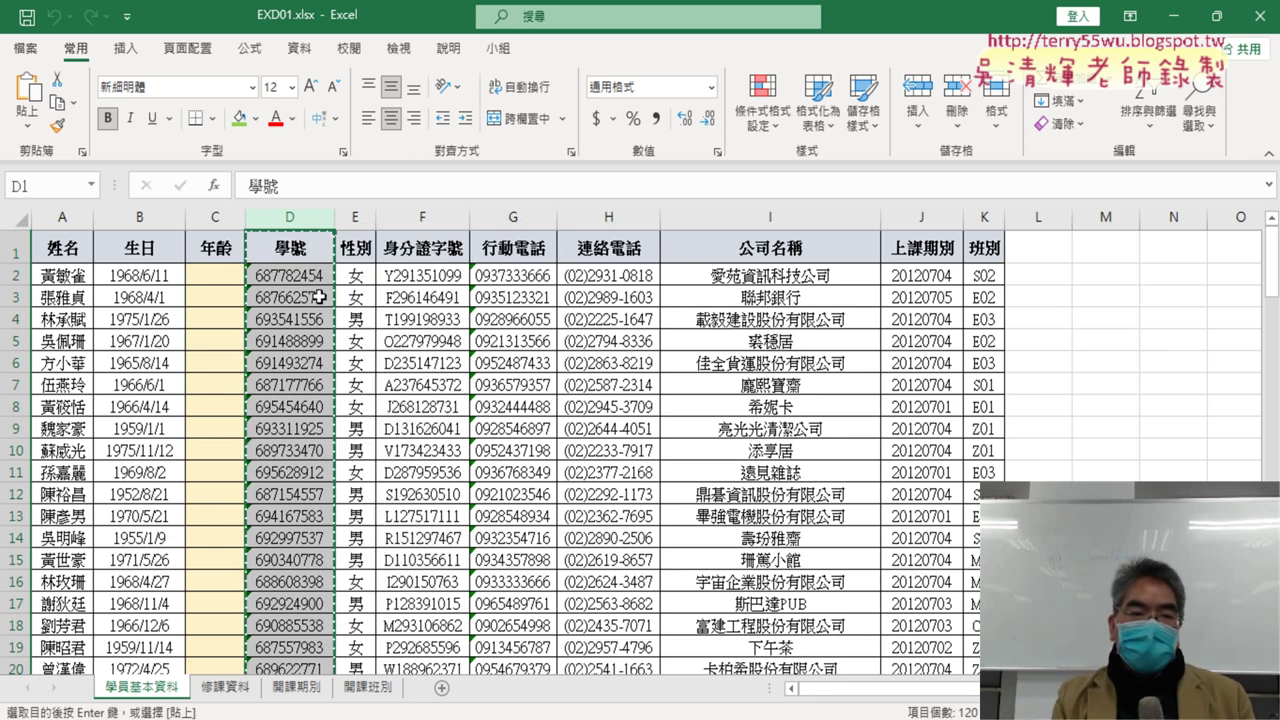
{"action": "left_click", "coordinate": [66, 215]}
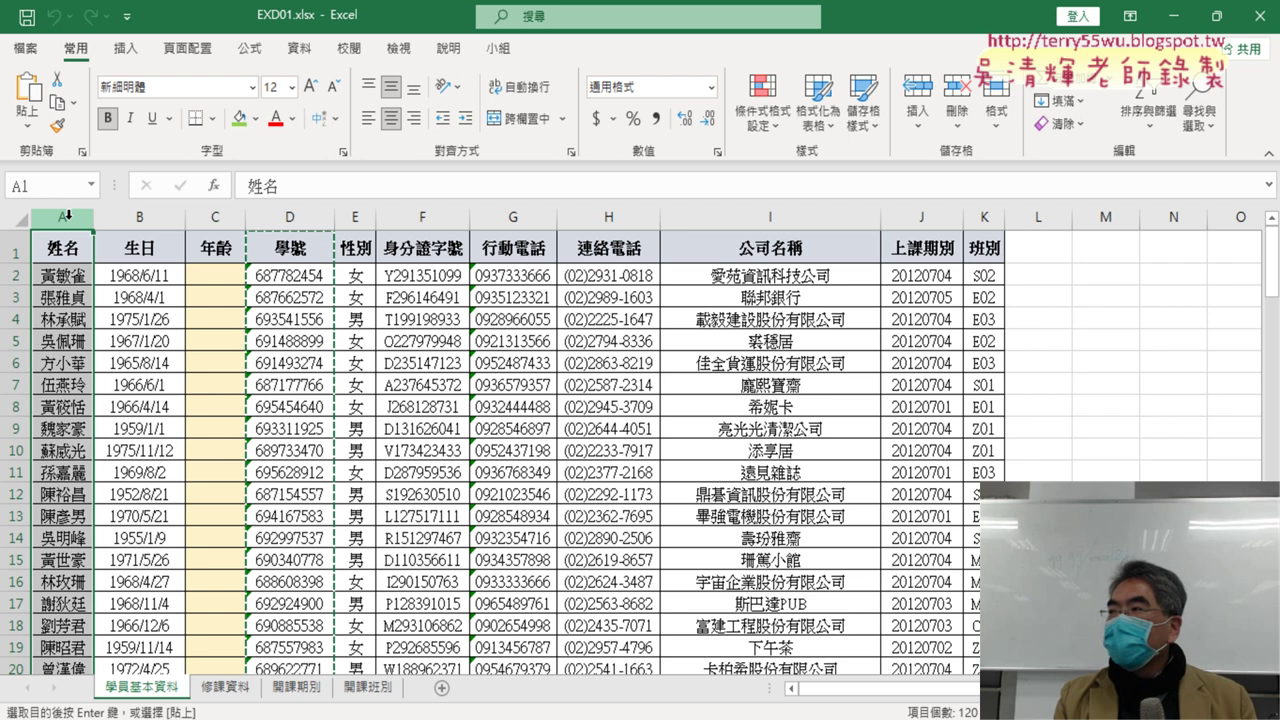
{"action": "right_click", "coordinate": [67, 215]}
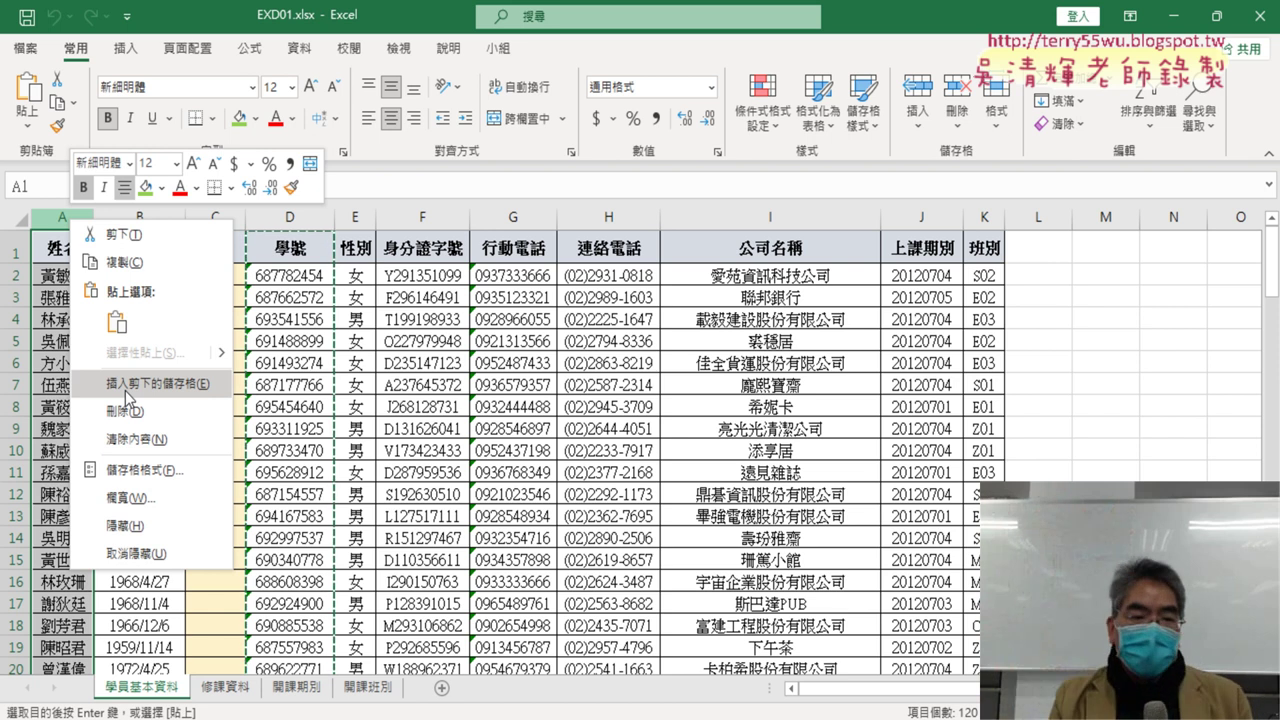
{"action": "left_click", "coordinate": [129, 398]}
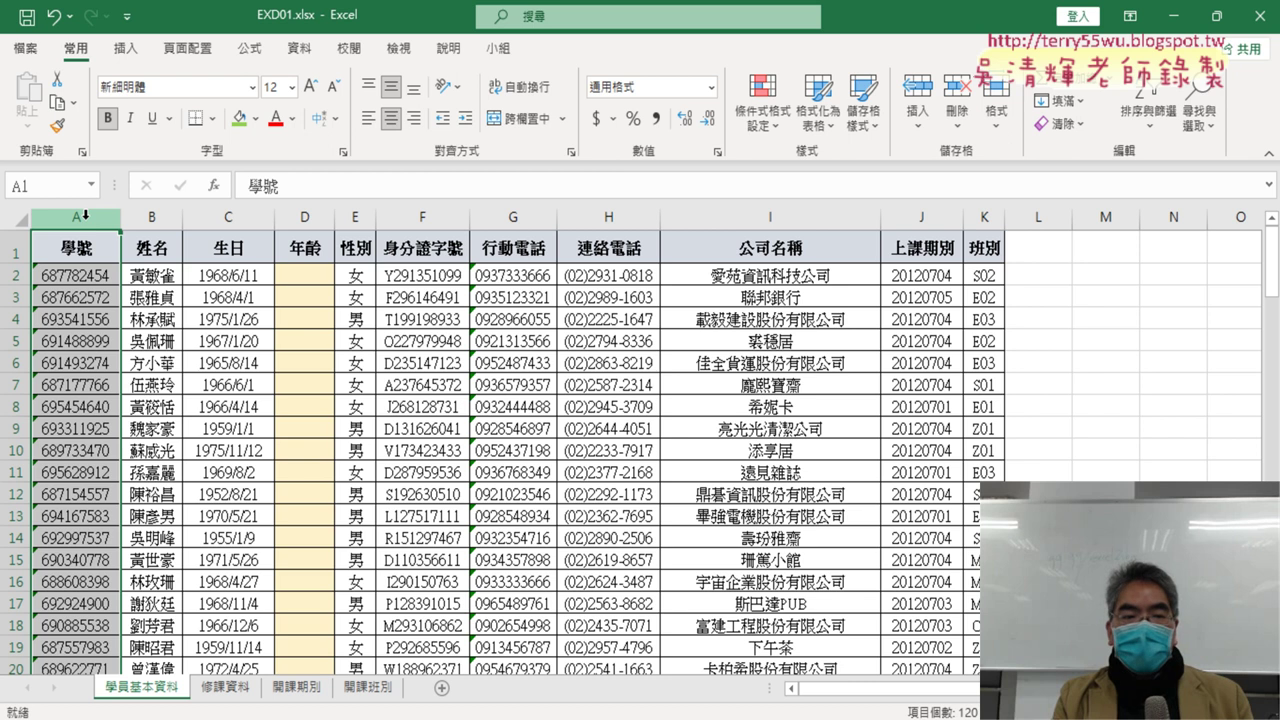
Verify the column move by undoing and redoing it, then return to the instructions PDF
{"action": "left_click", "coordinate": [170, 213]}
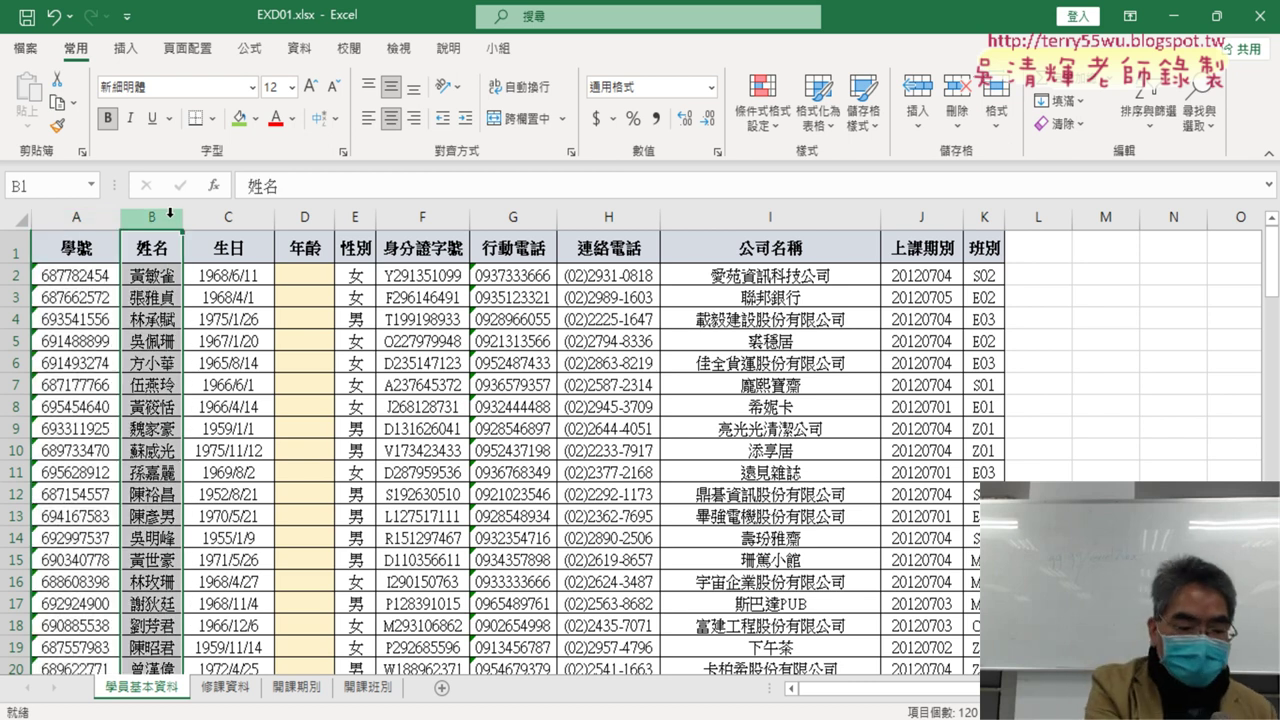
{"action": "key", "text": "ctrl+z"}
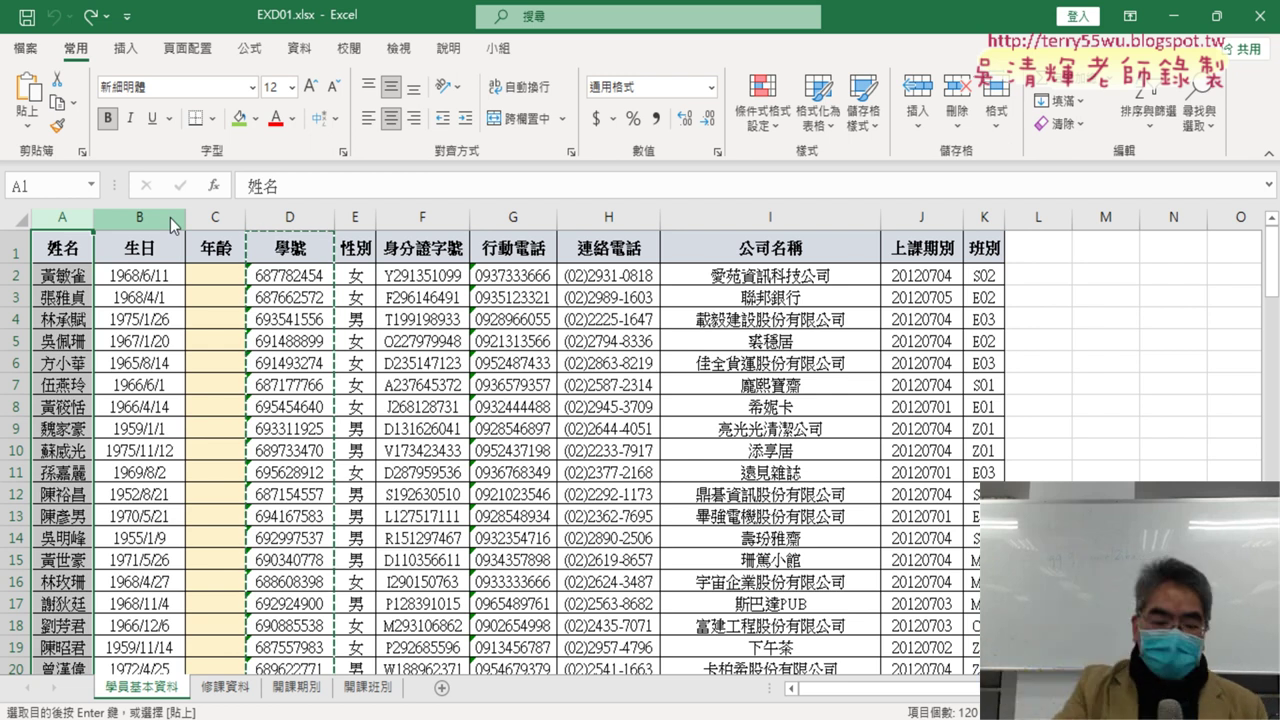
{"action": "key", "text": "ctrl+y"}
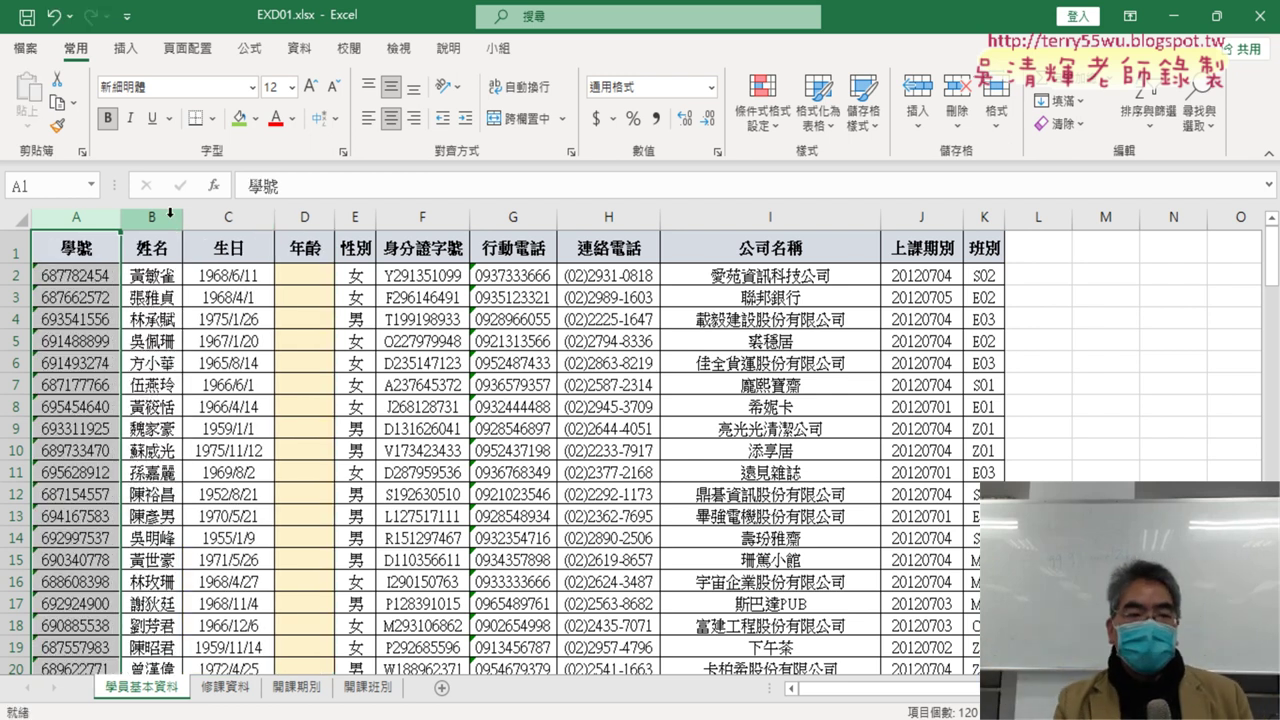
{"action": "key", "text": "alt+Tab"}
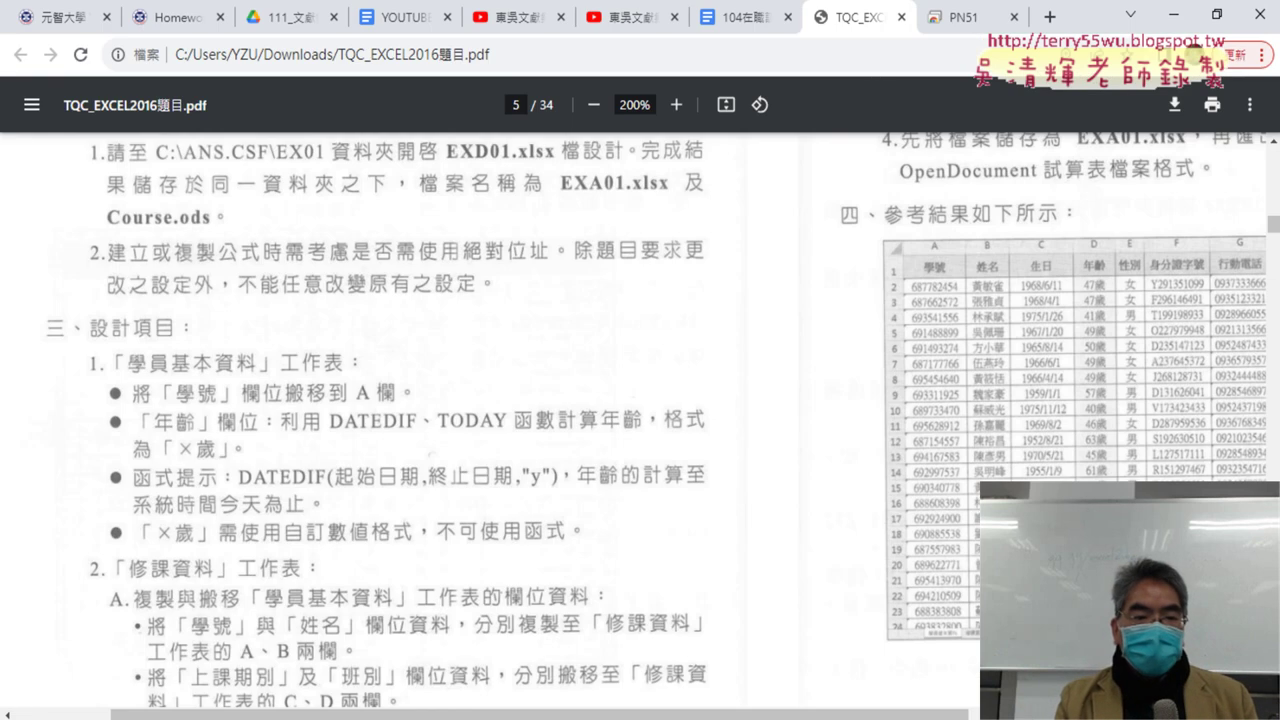
Scroll the instructions PDF down to the section 2 修課資料 sheet requirements
{"action": "scroll", "coordinate": [186, 230], "scroll_direction": "down", "scroll_amount": 2}
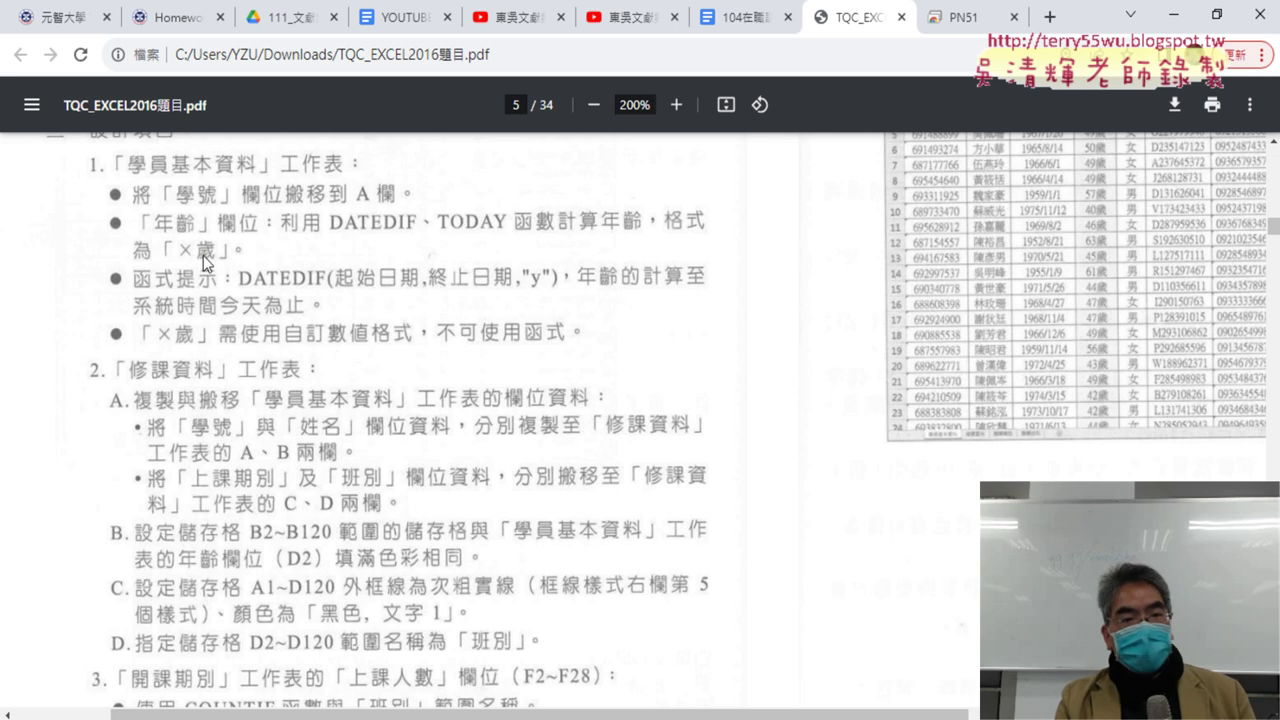
{"action": "left_click", "coordinate": [1173, 14]}
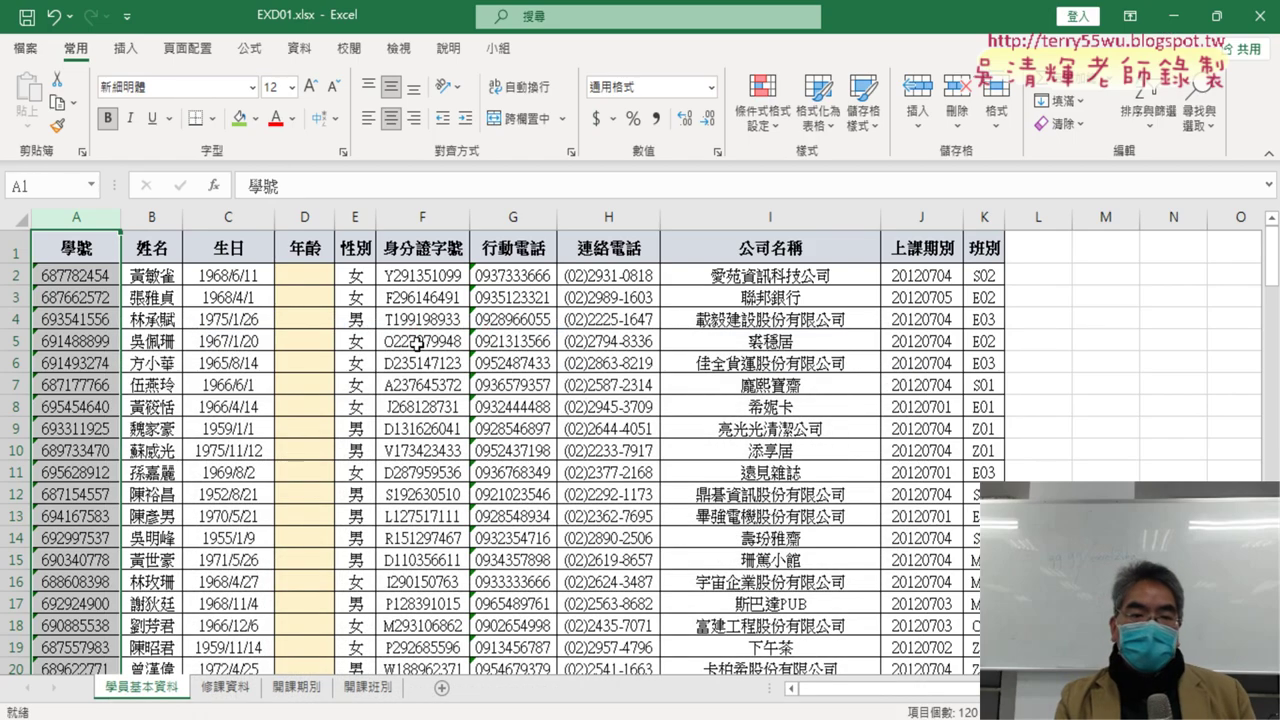
{"action": "left_click", "coordinate": [220, 281]}
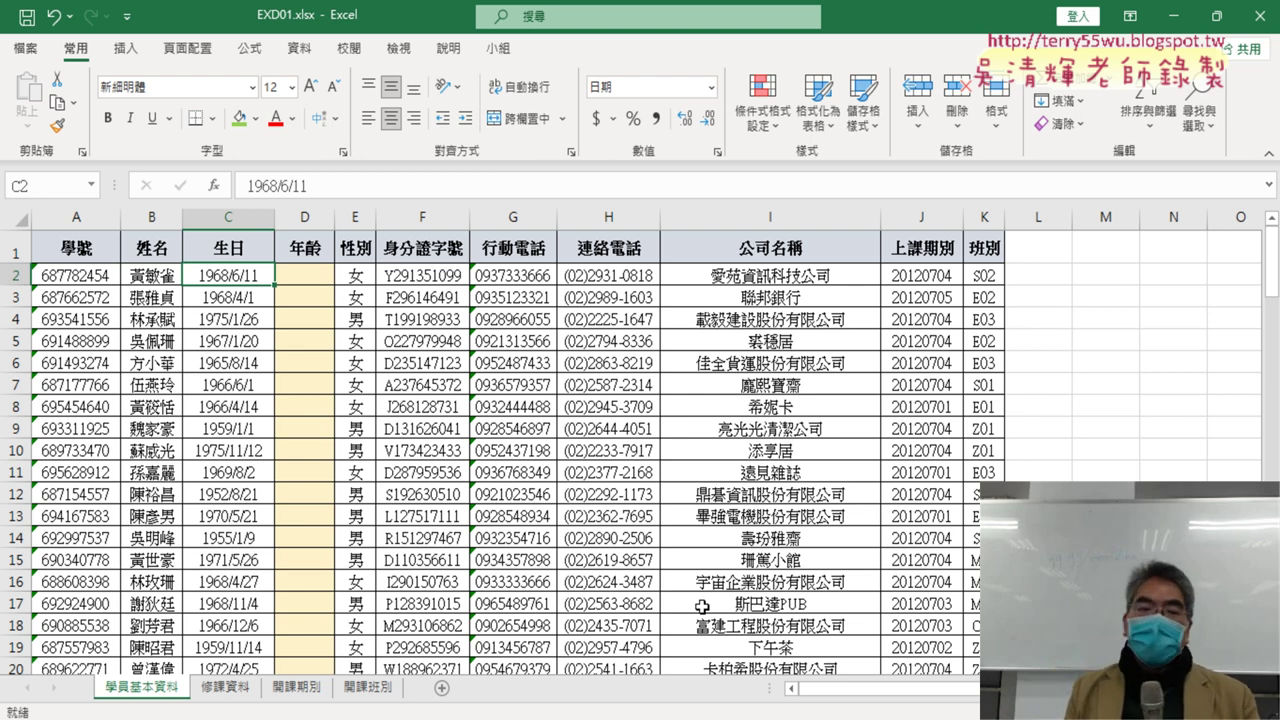
{"action": "left_click", "coordinate": [311, 277]}
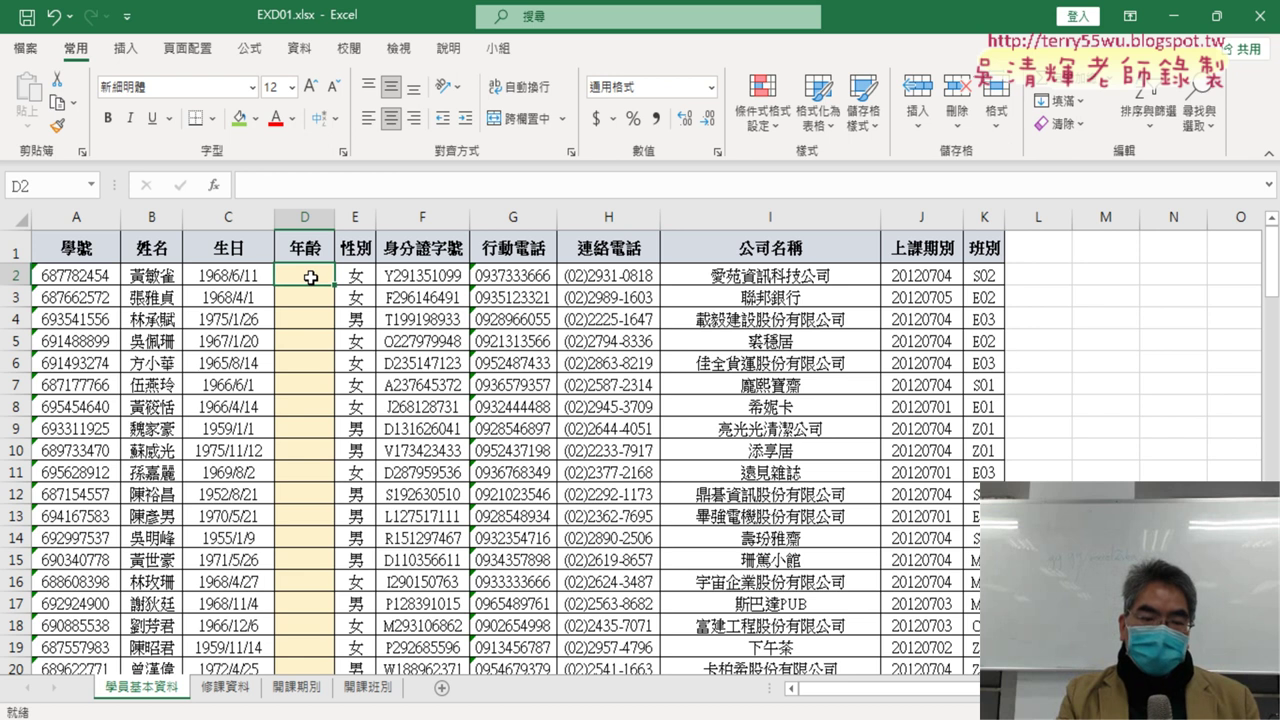
{"action": "left_click", "coordinate": [216, 188]}
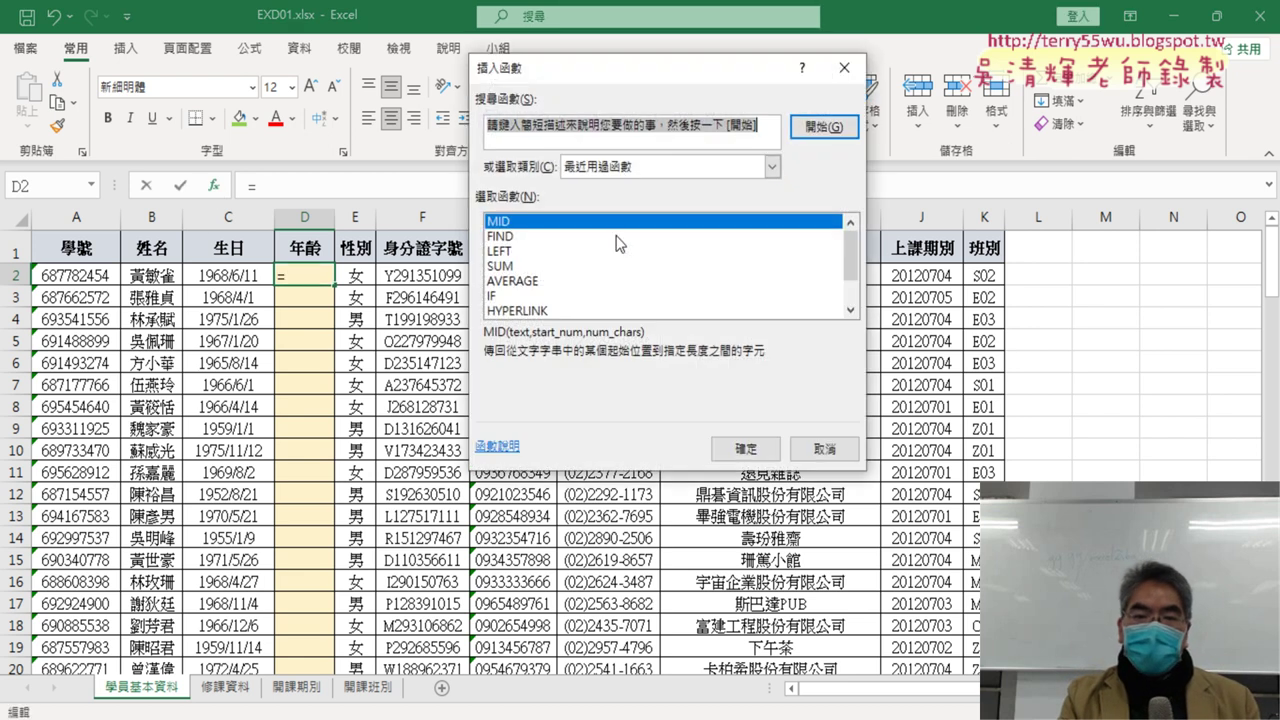
{"action": "left_click", "coordinate": [622, 172]}
{"action": "left_click", "coordinate": [575, 233]}
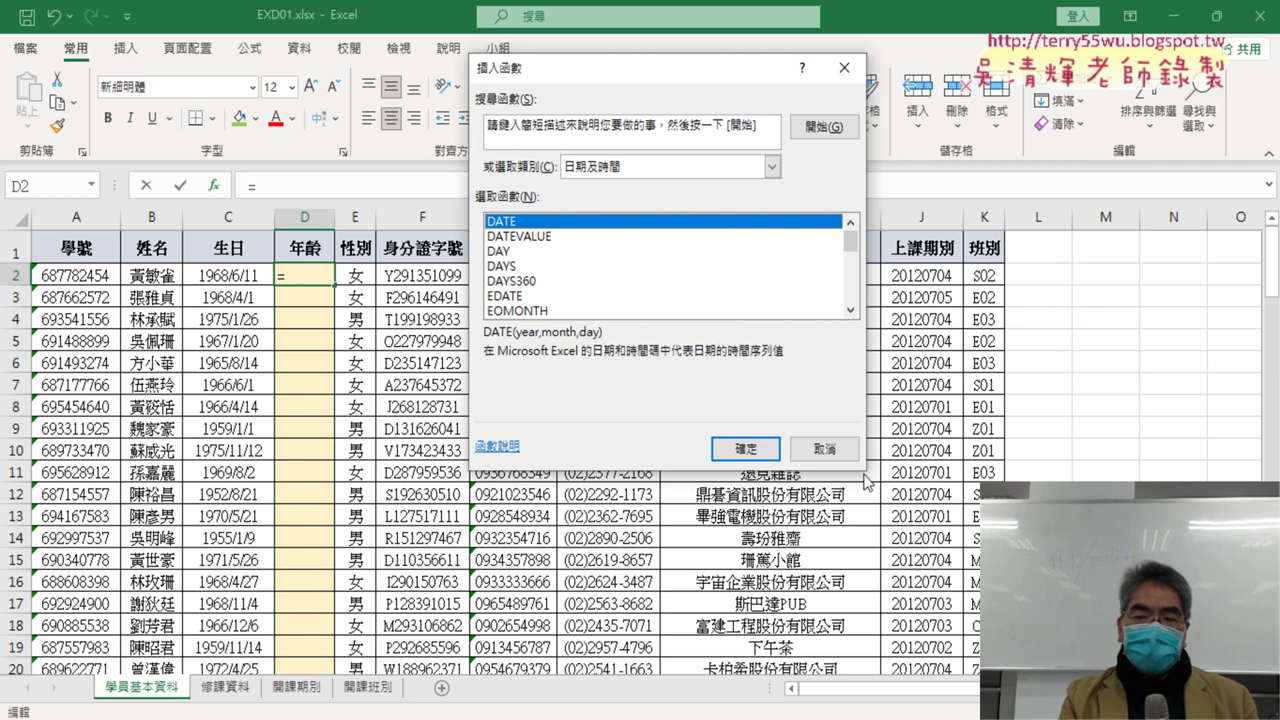
{"action": "left_click", "coordinate": [836, 452]}
{"action": "left_click", "coordinate": [313, 184]}
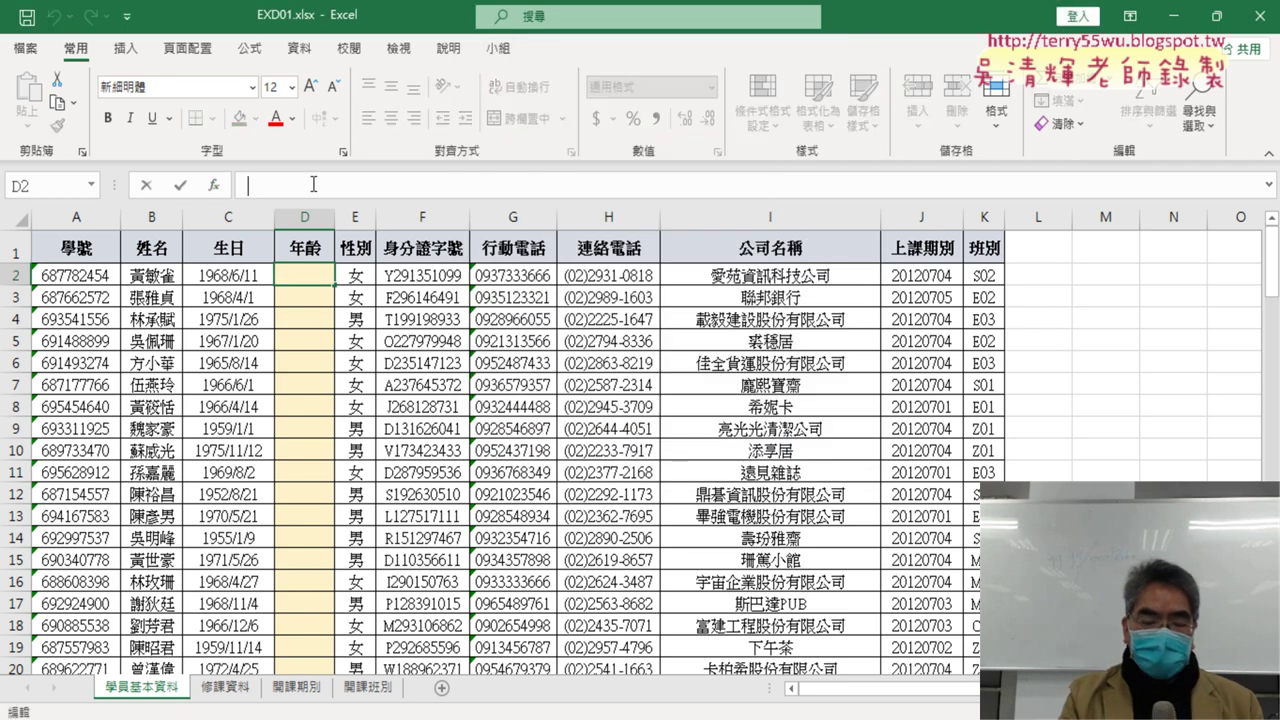
Type =datedif(C2,today(),"Y") into D2 to count full years since the birth date
{"action": "type", "text": "="}
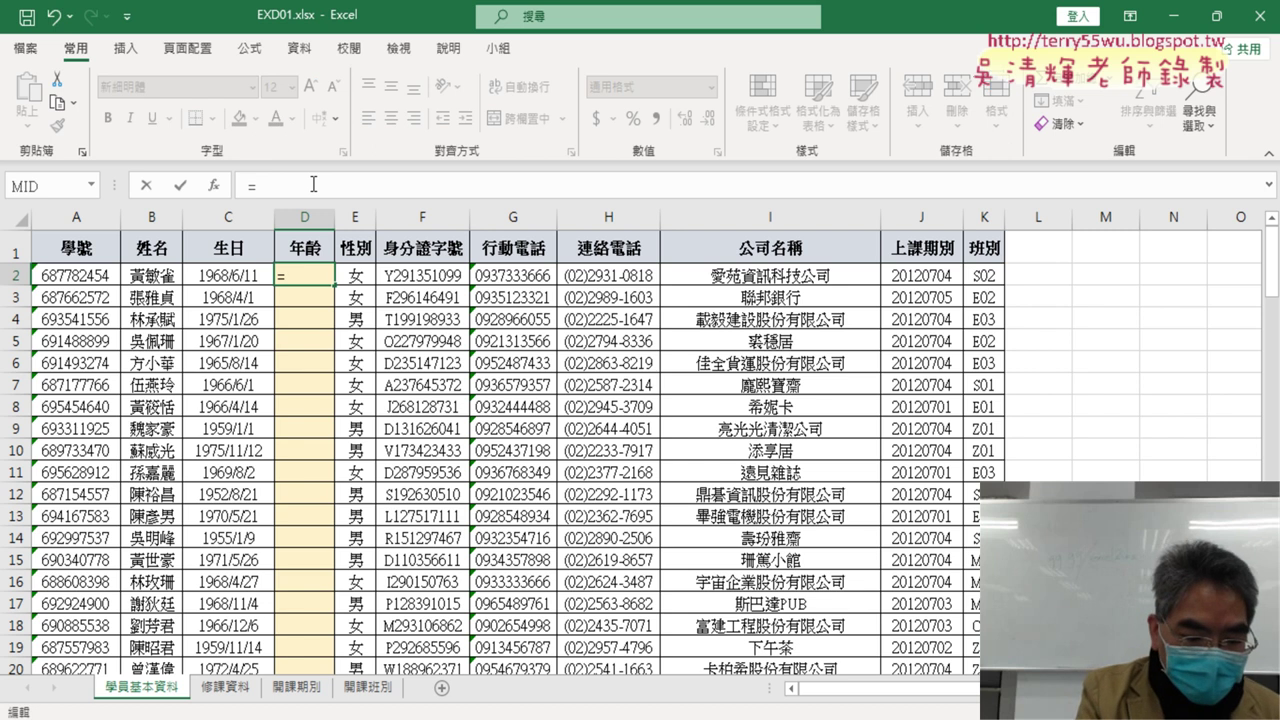
{"action": "type", "text": "dated"}
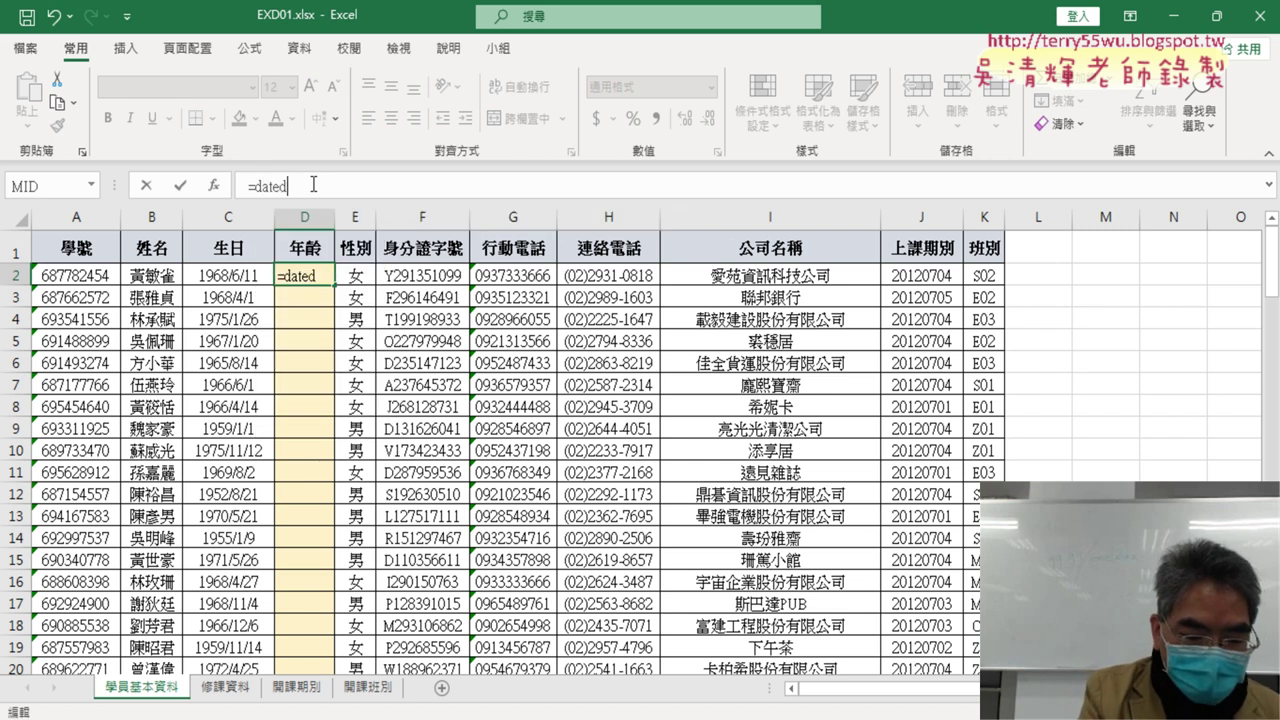
{"action": "type", "text": "if"}
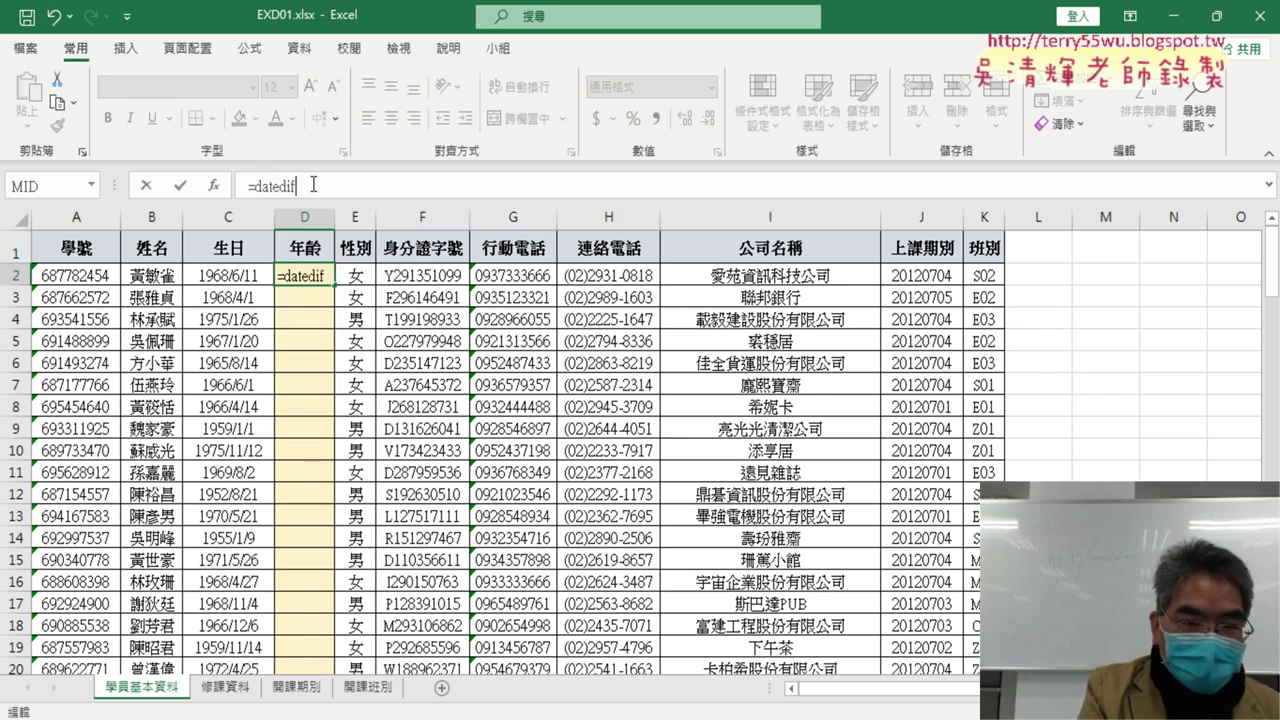
{"action": "type", "text": "("}
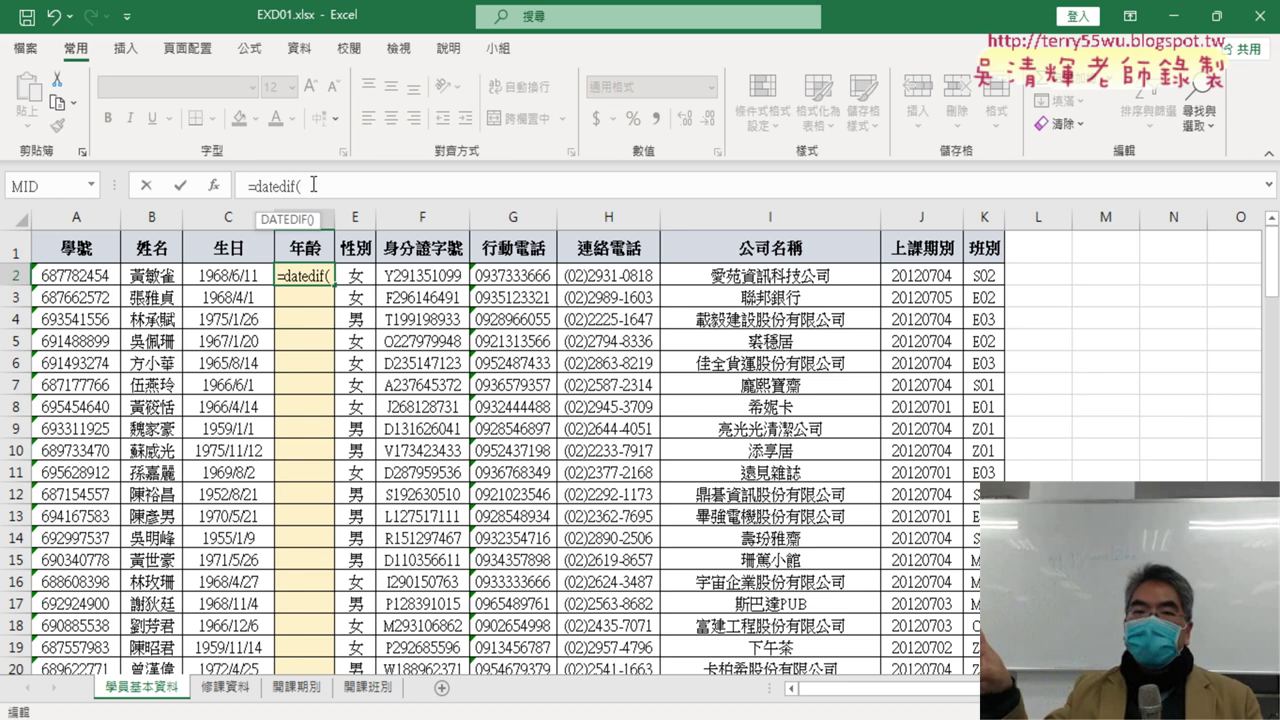
{"action": "left_click", "coordinate": [231, 278]}
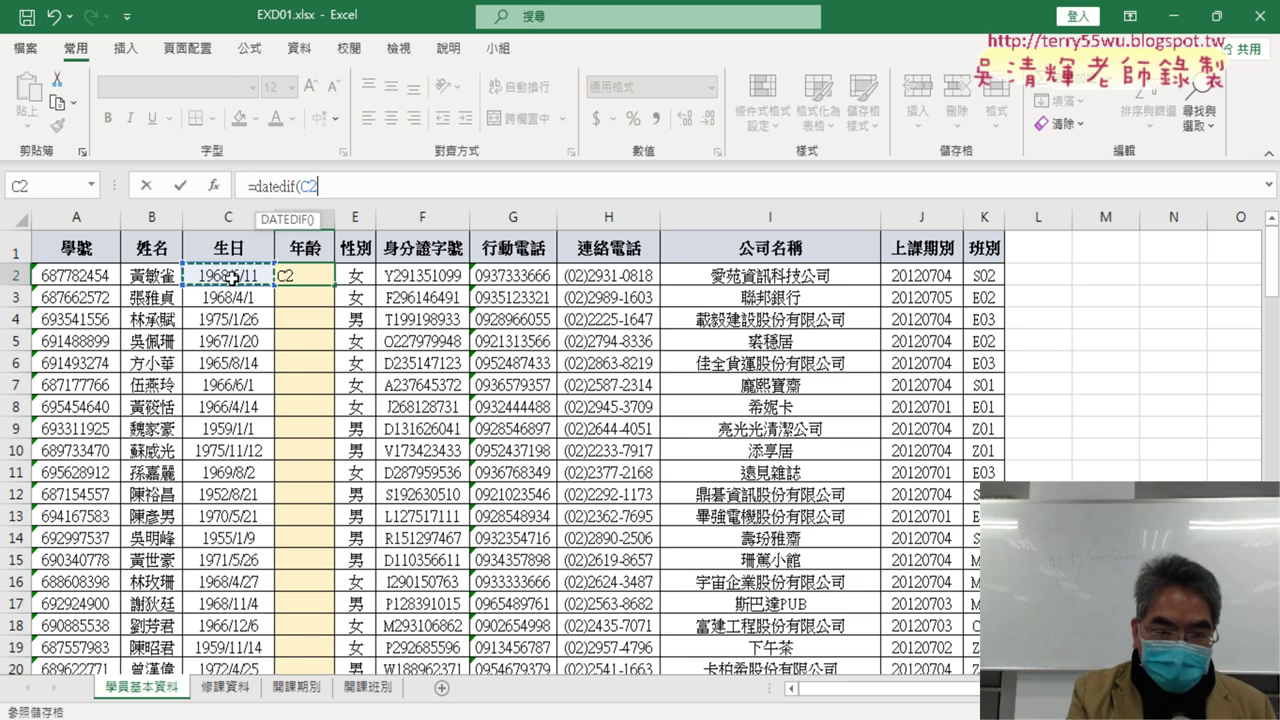
{"action": "type", "text": ","}
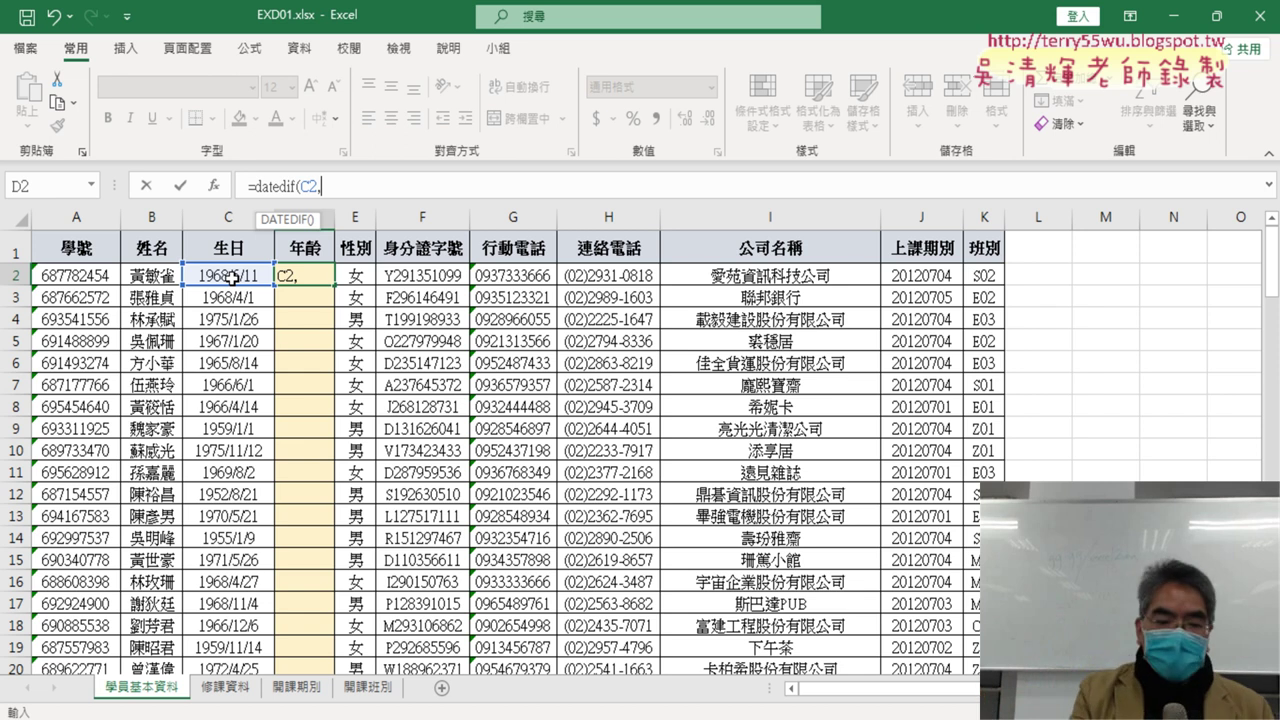
{"action": "type", "text": "t"}
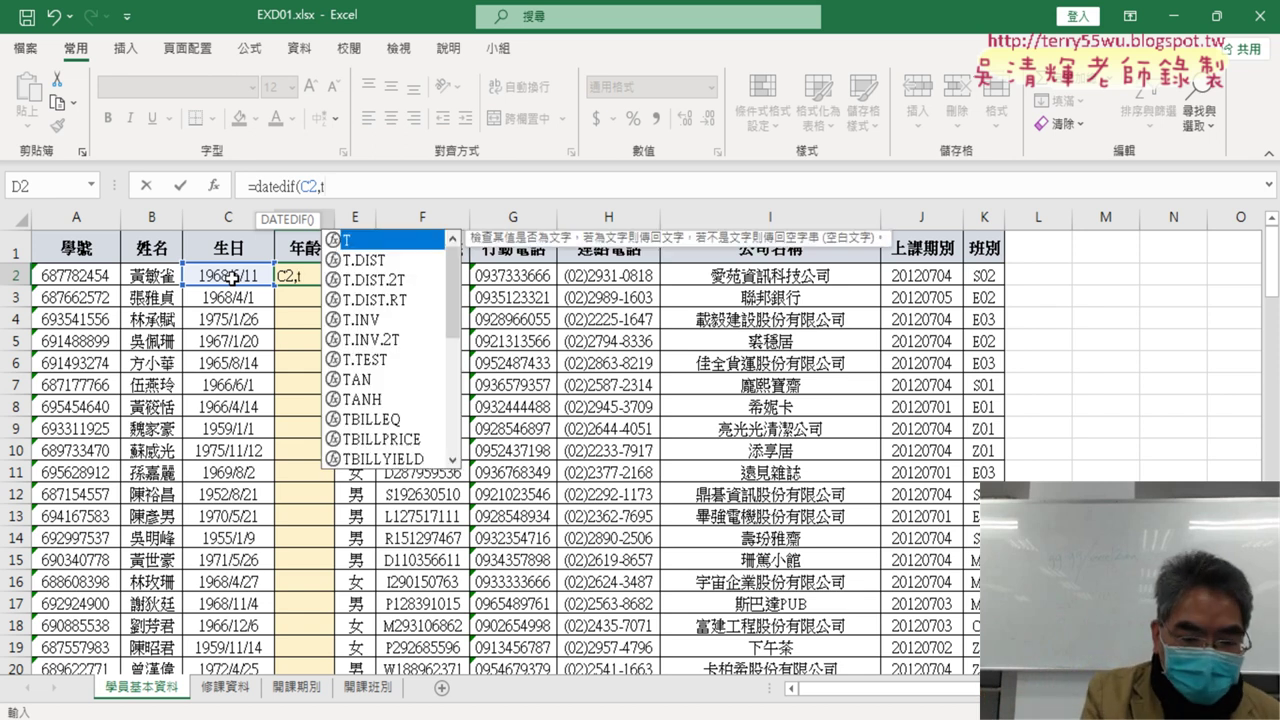
{"action": "type", "text": "od"}
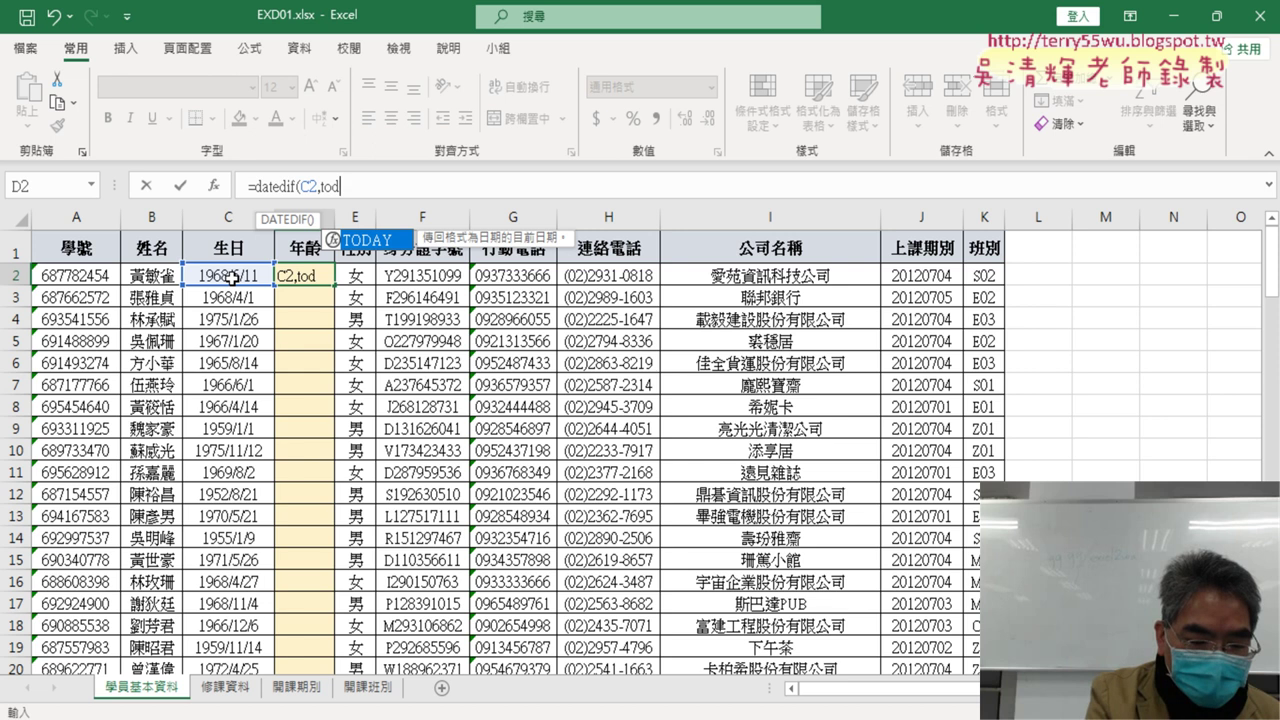
{"action": "type", "text": "ay"}
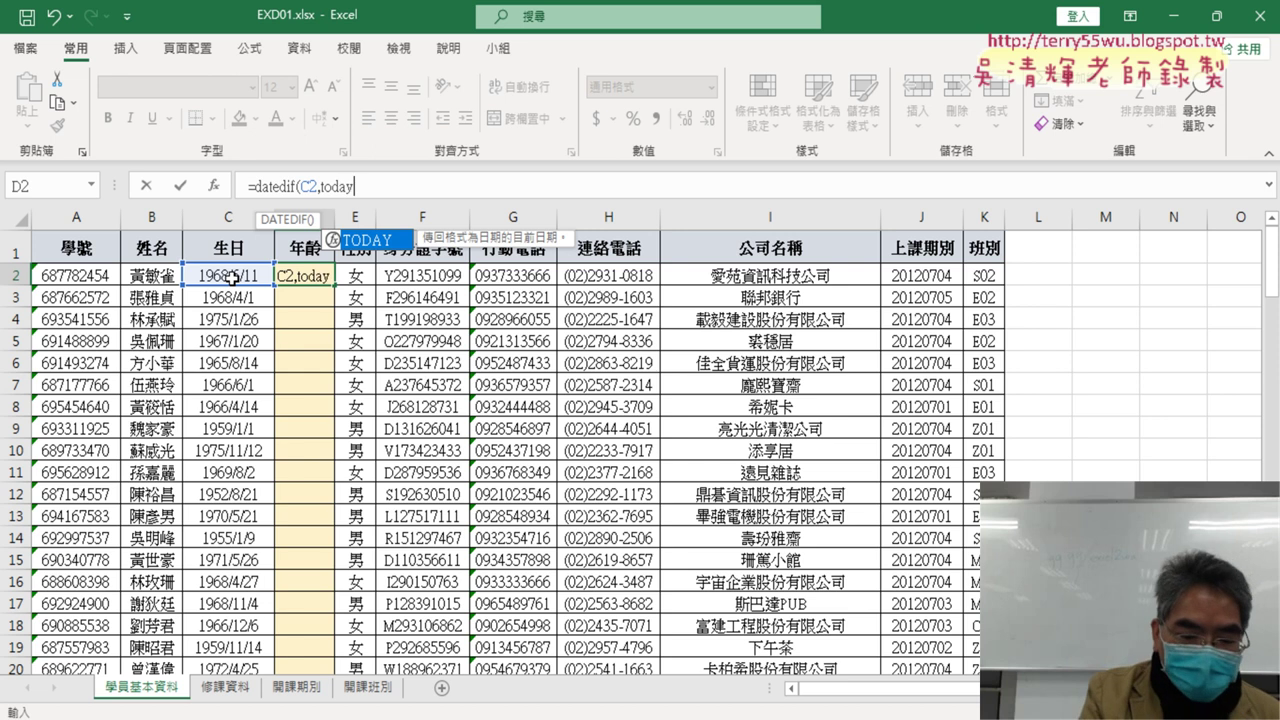
{"action": "type", "text": "()"}
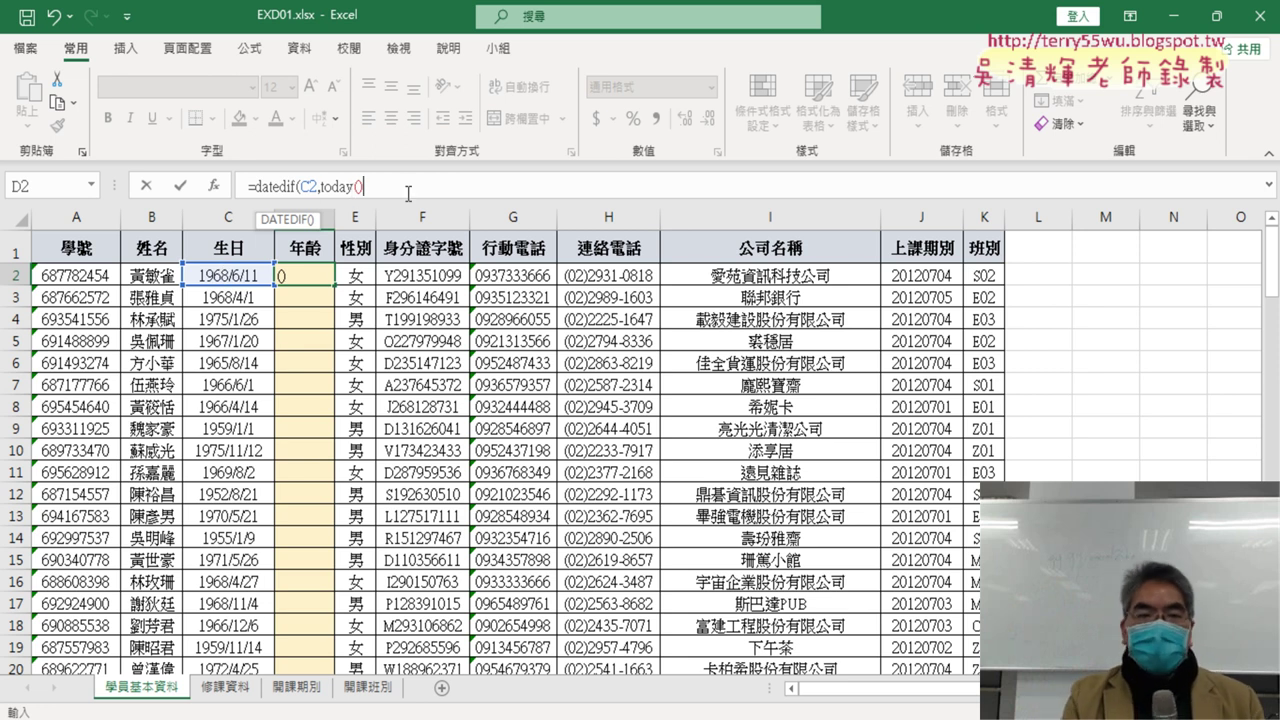
{"action": "type", "text": ","}
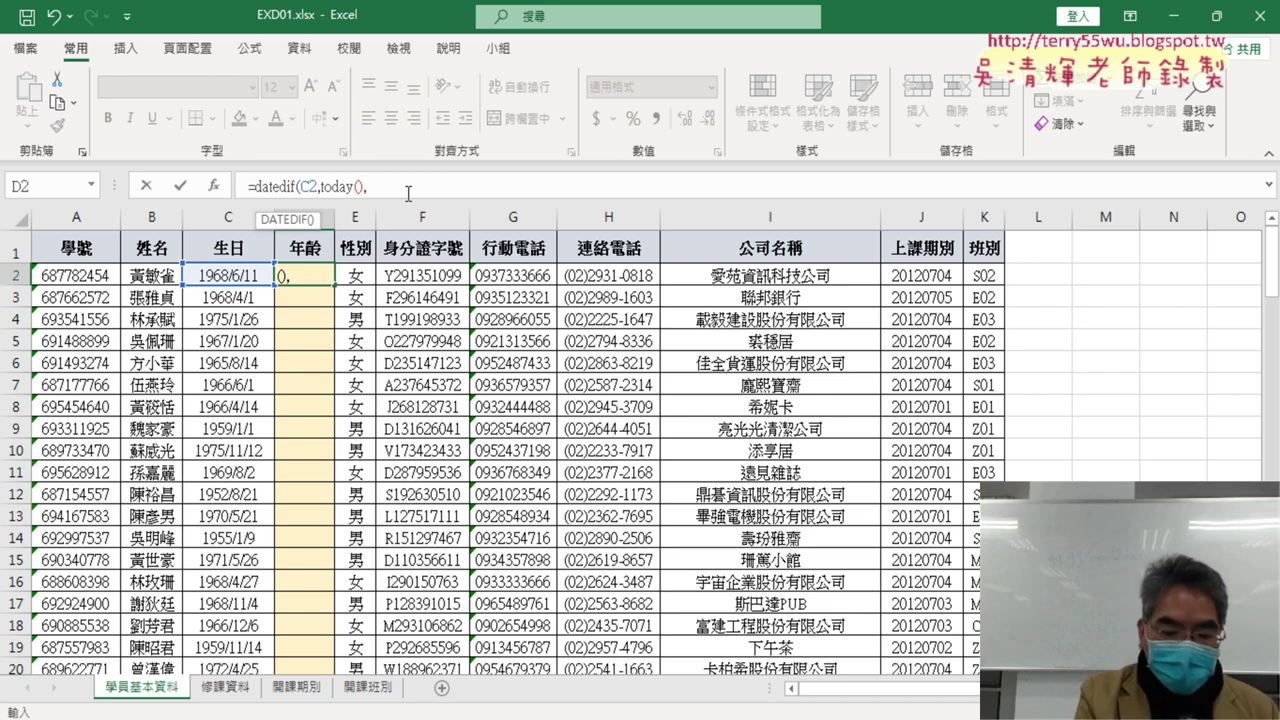
{"action": "type", "text": "\""}
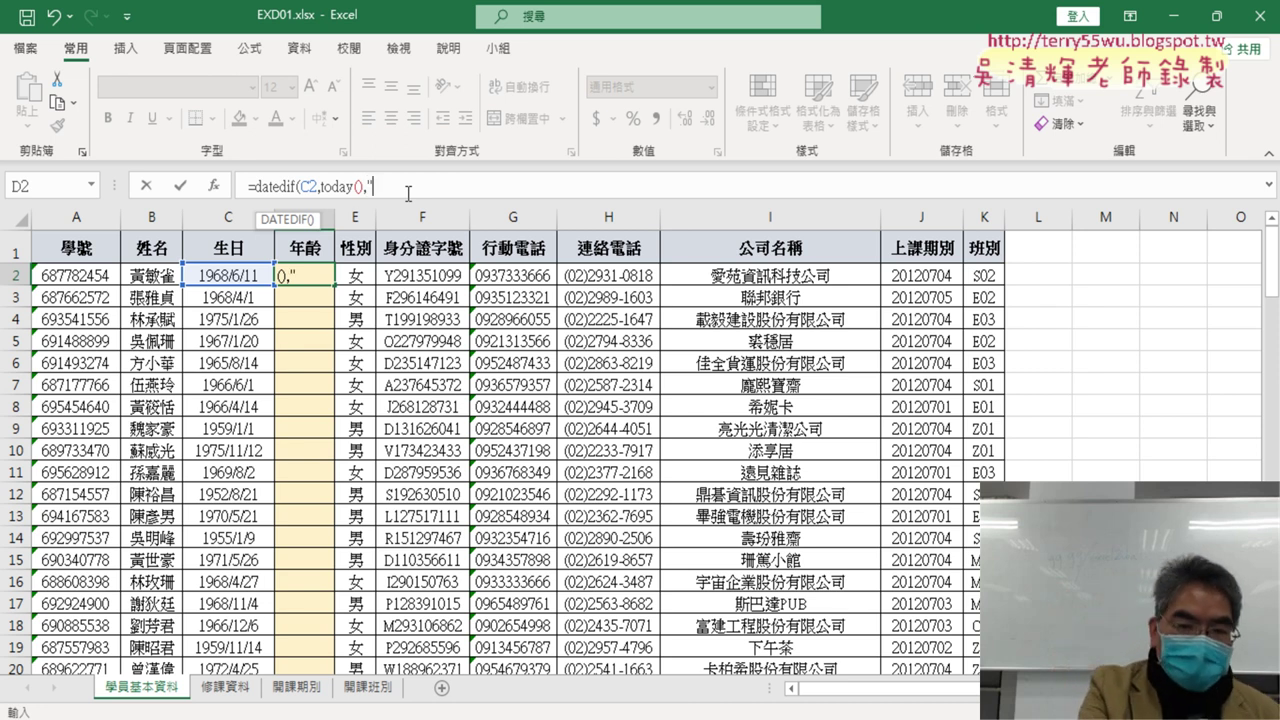
{"action": "type", "text": "Y\""}
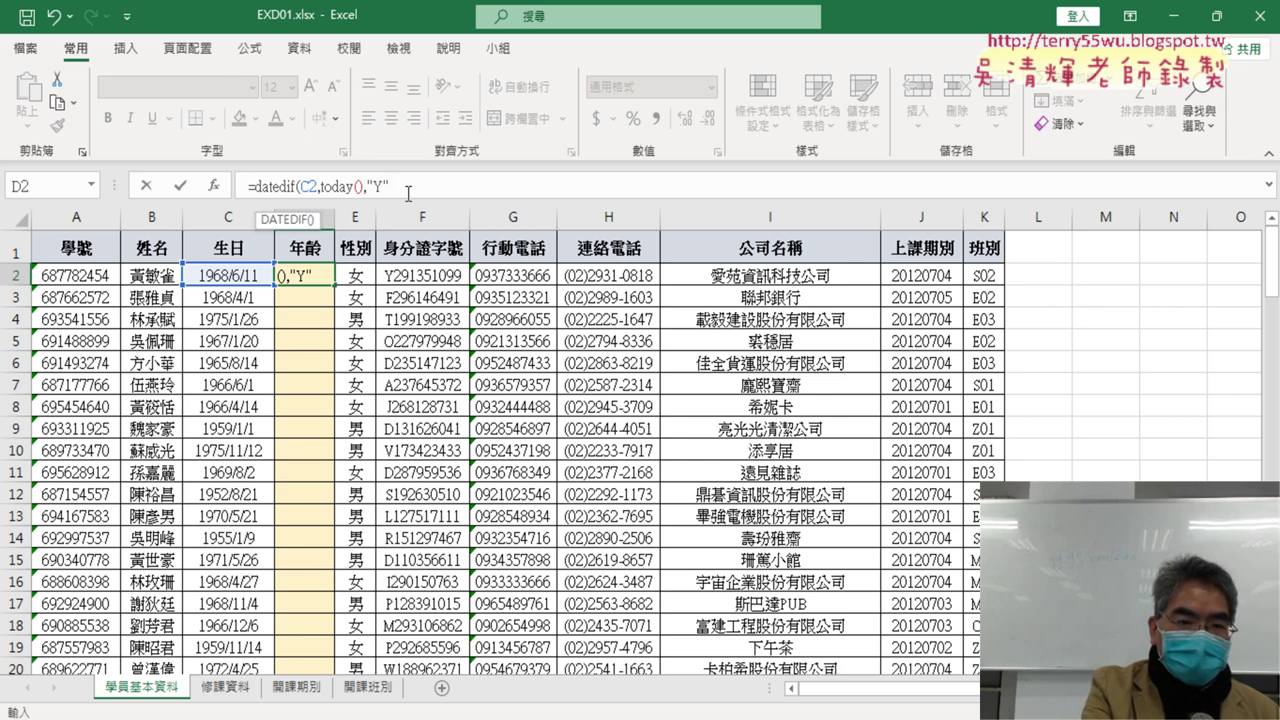
{"action": "type", "text": ")"}
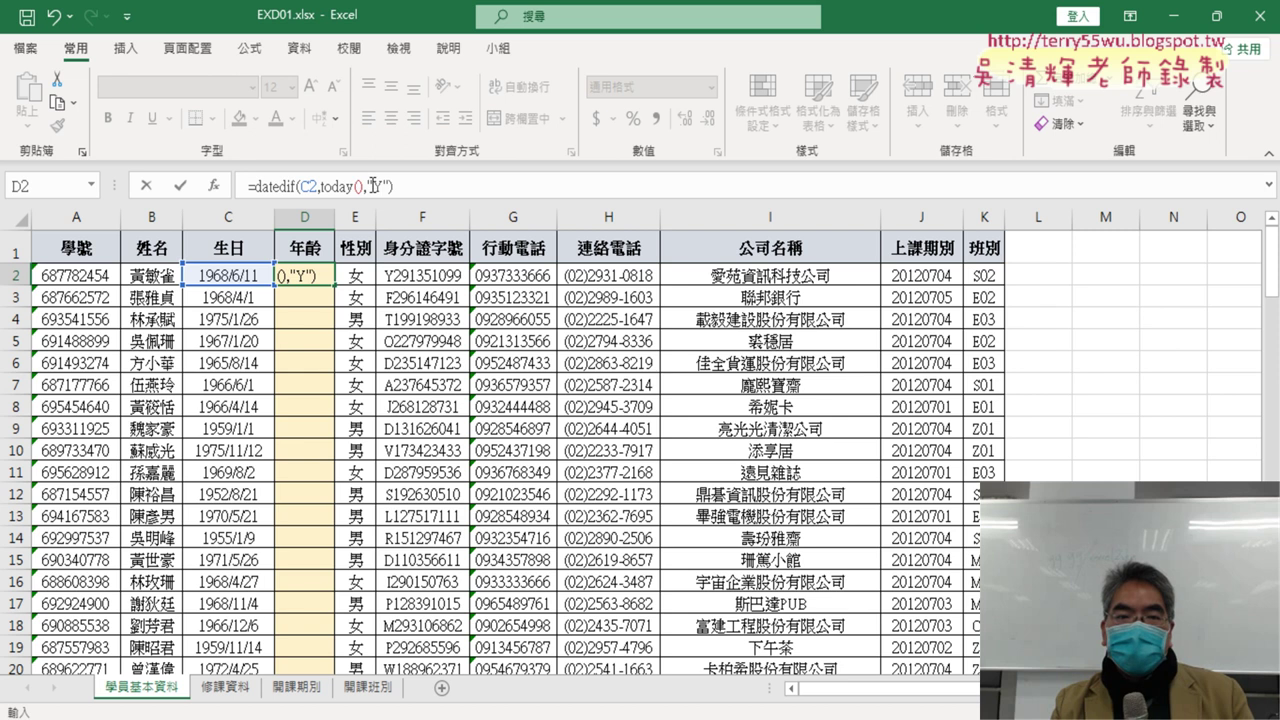
Review the DATEDIF formula in the formula bar and commit it, so D2 shows an age of 55
{"action": "left_click", "coordinate": [390, 184]}
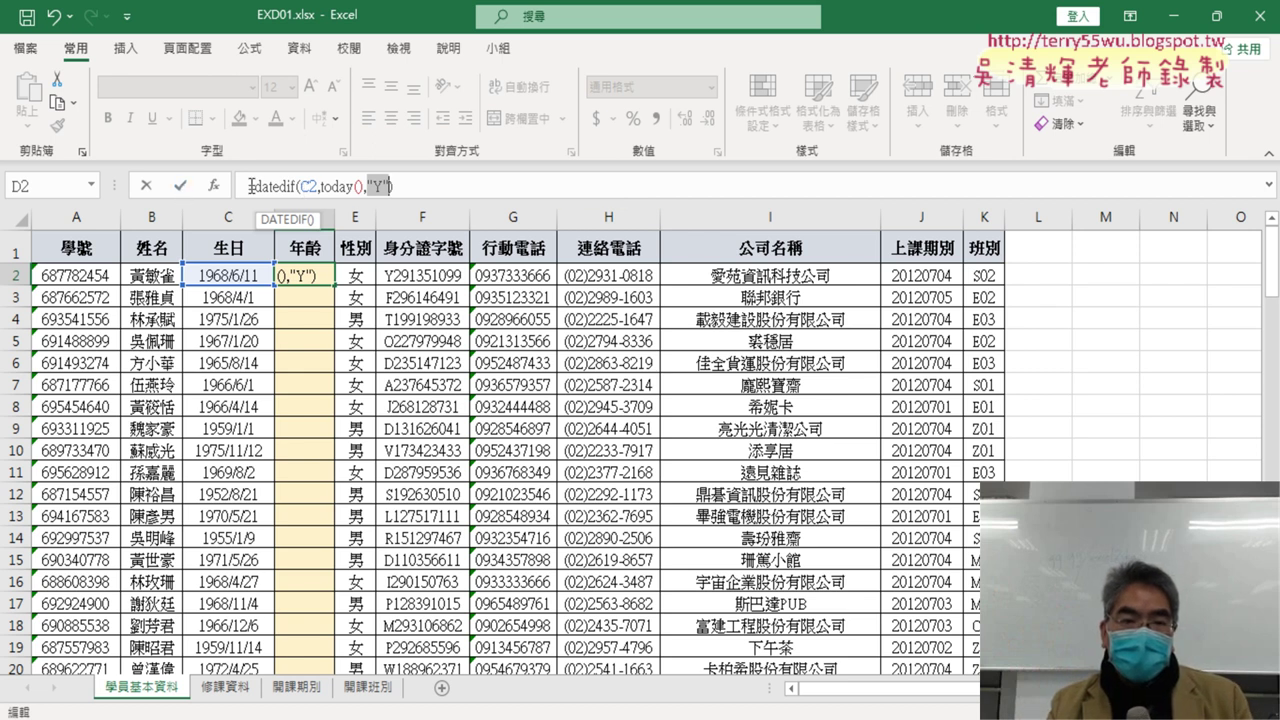
{"action": "left_click_drag", "start_coordinate": [251, 186], "coordinate": [426, 190]}
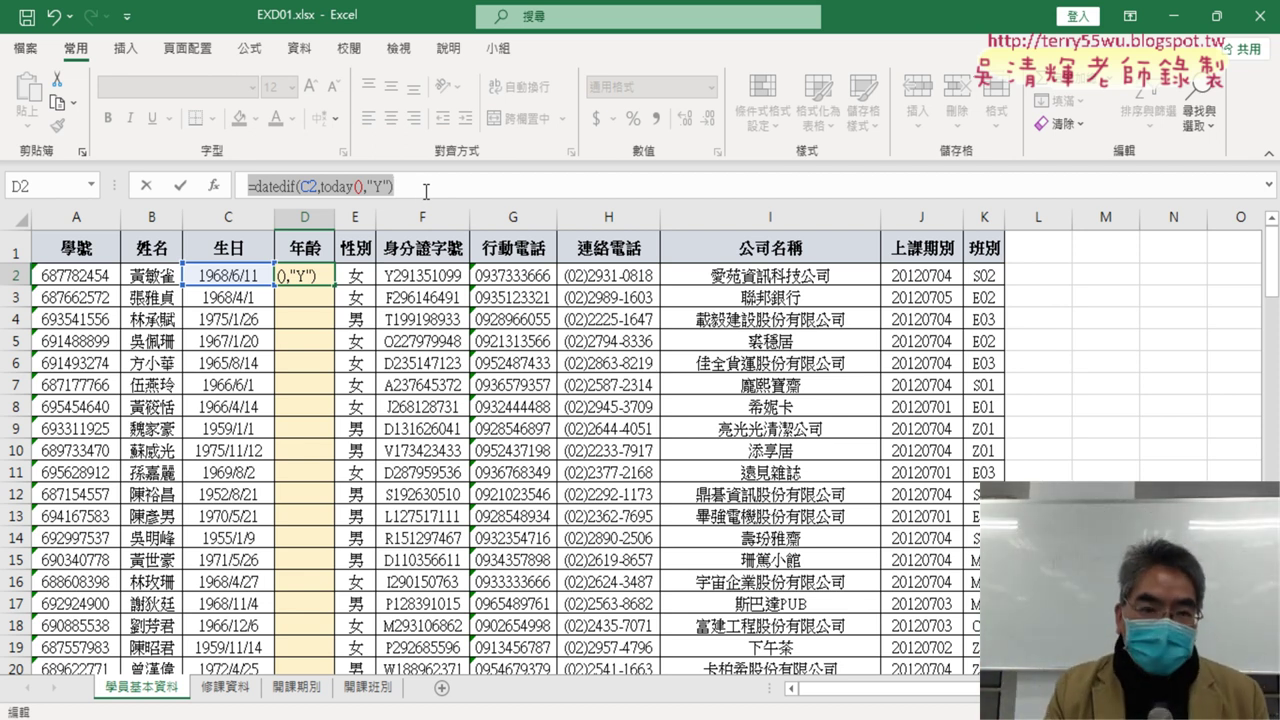
{"action": "left_click", "coordinate": [403, 200]}
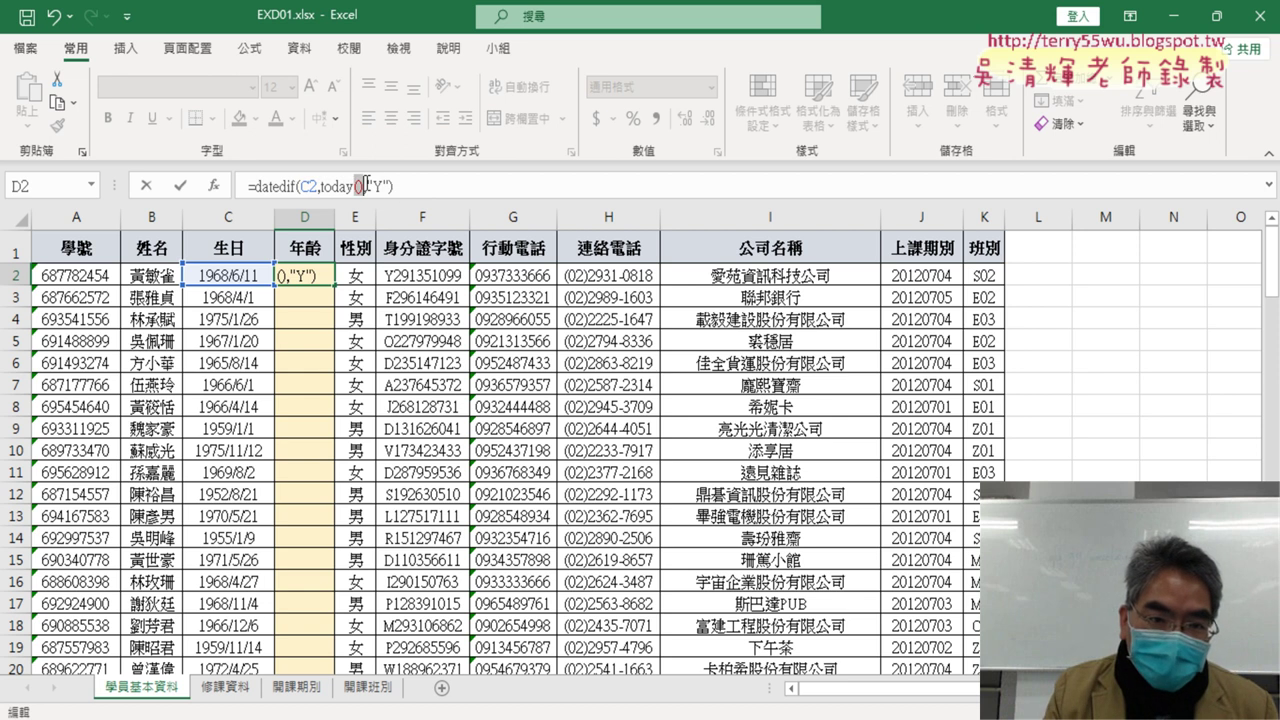
{"action": "left_click", "coordinate": [368, 184]}
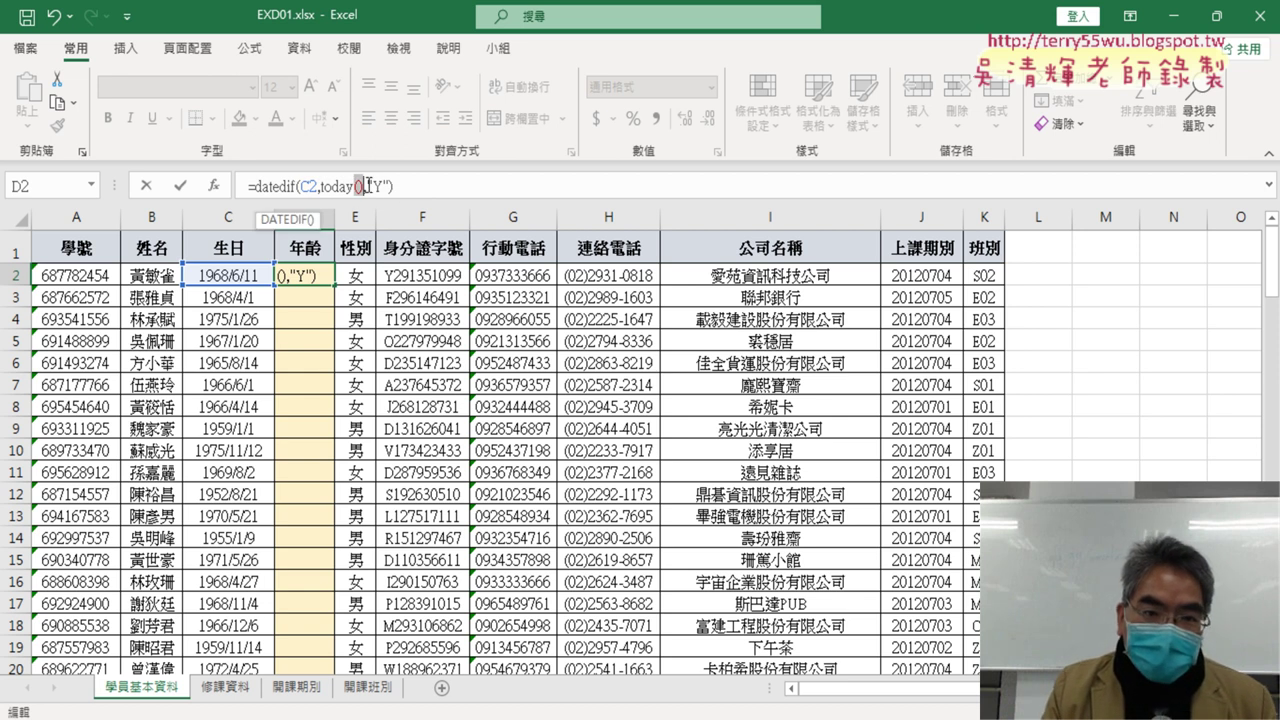
{"action": "left_click_drag", "start_coordinate": [369, 184], "coordinate": [383, 182]}
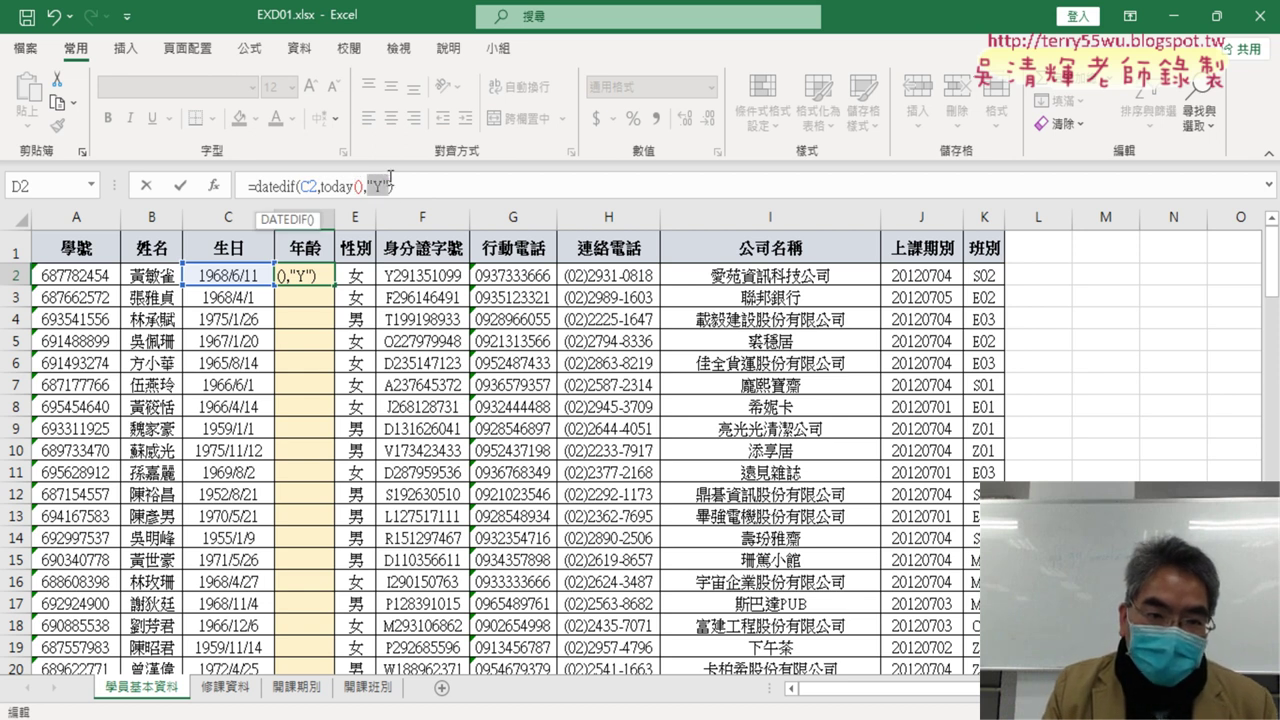
{"action": "left_click", "coordinate": [457, 187]}
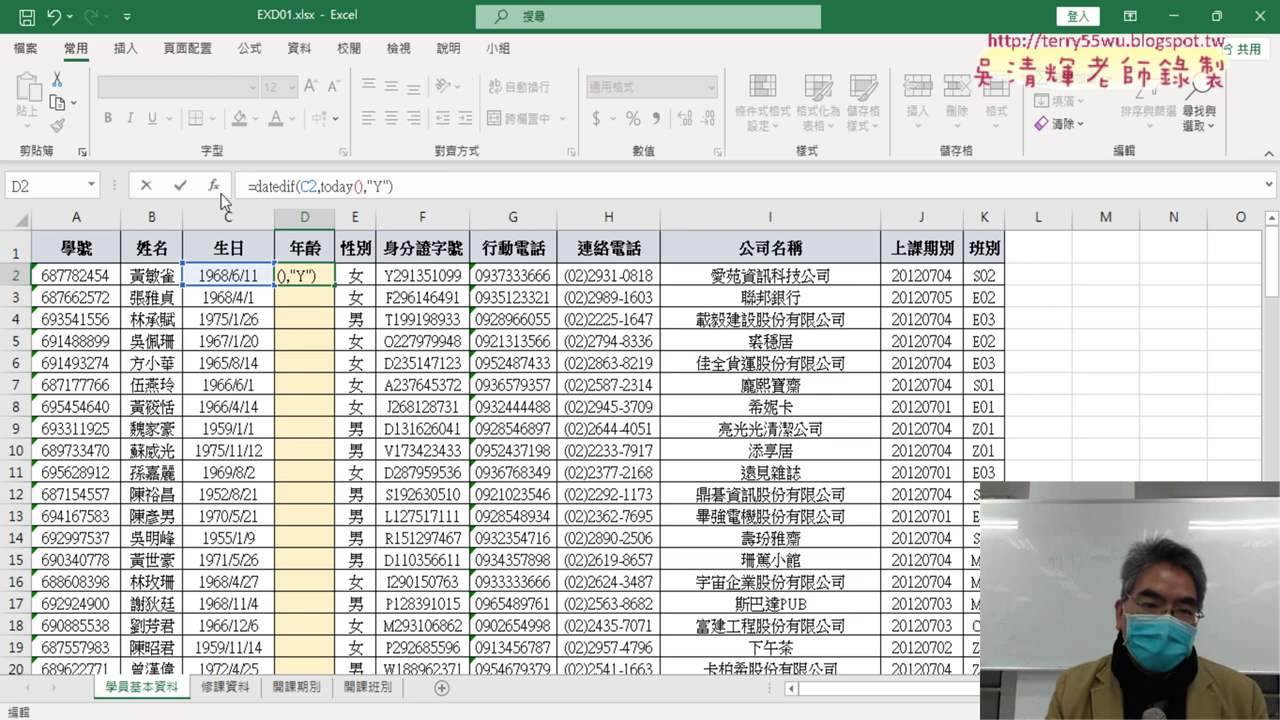
{"action": "left_click", "coordinate": [182, 186]}
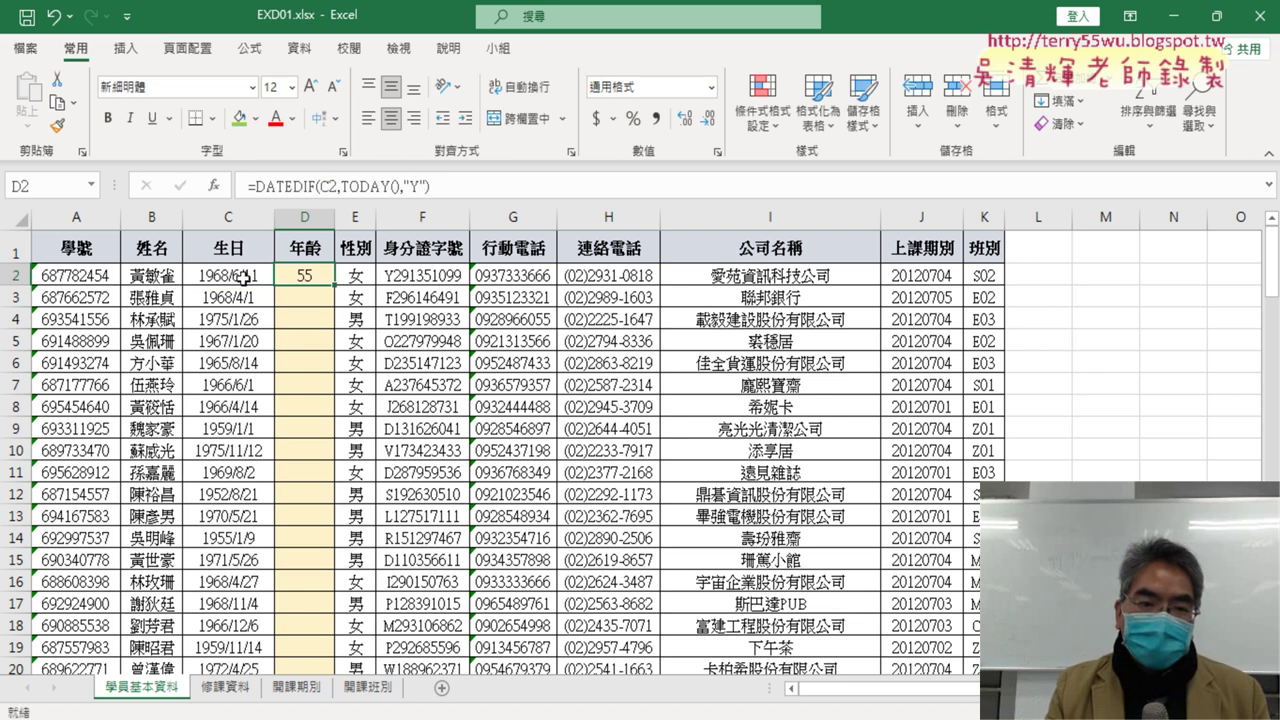
Fill the age formula down the column and test it by changing C2's birth date to 1968/2/11
{"action": "double_click", "coordinate": [337, 285]}
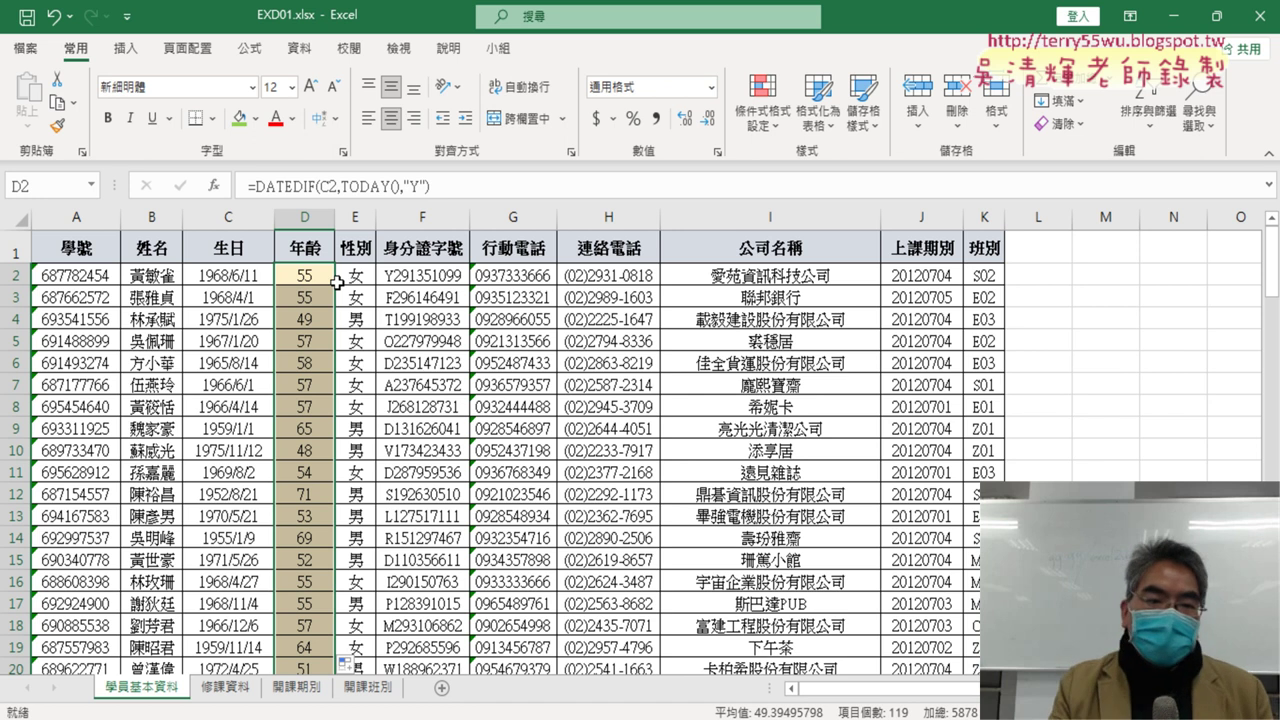
{"action": "left_click", "coordinate": [231, 277]}
{"action": "double_click", "coordinate": [244, 277]}
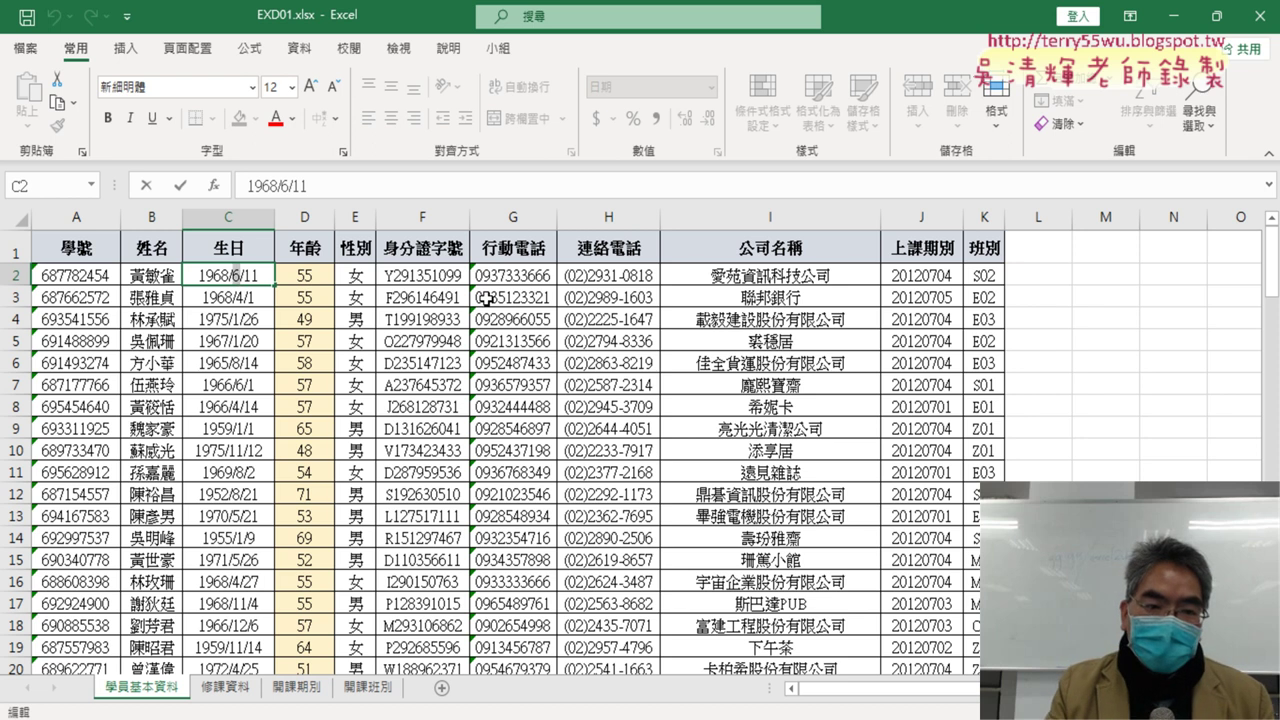
{"action": "key", "text": "BackSpace"}
{"action": "type", "text": "2"}
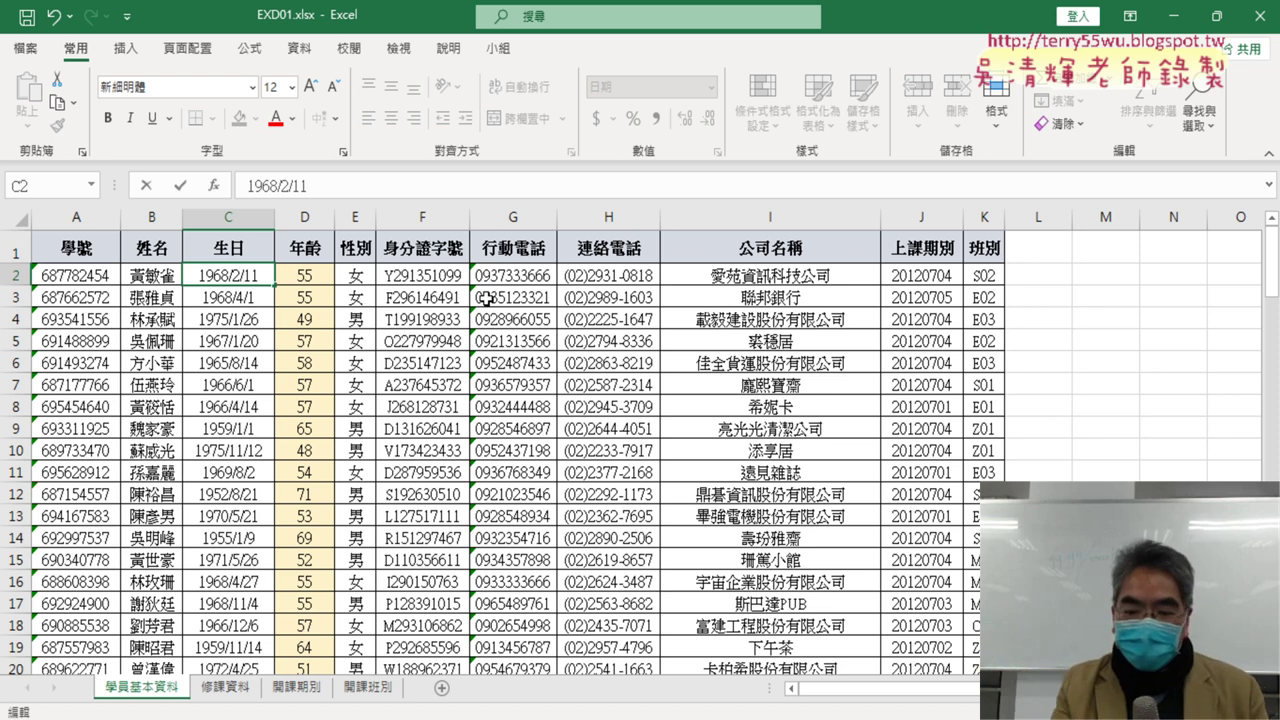
{"action": "key", "text": "Return"}
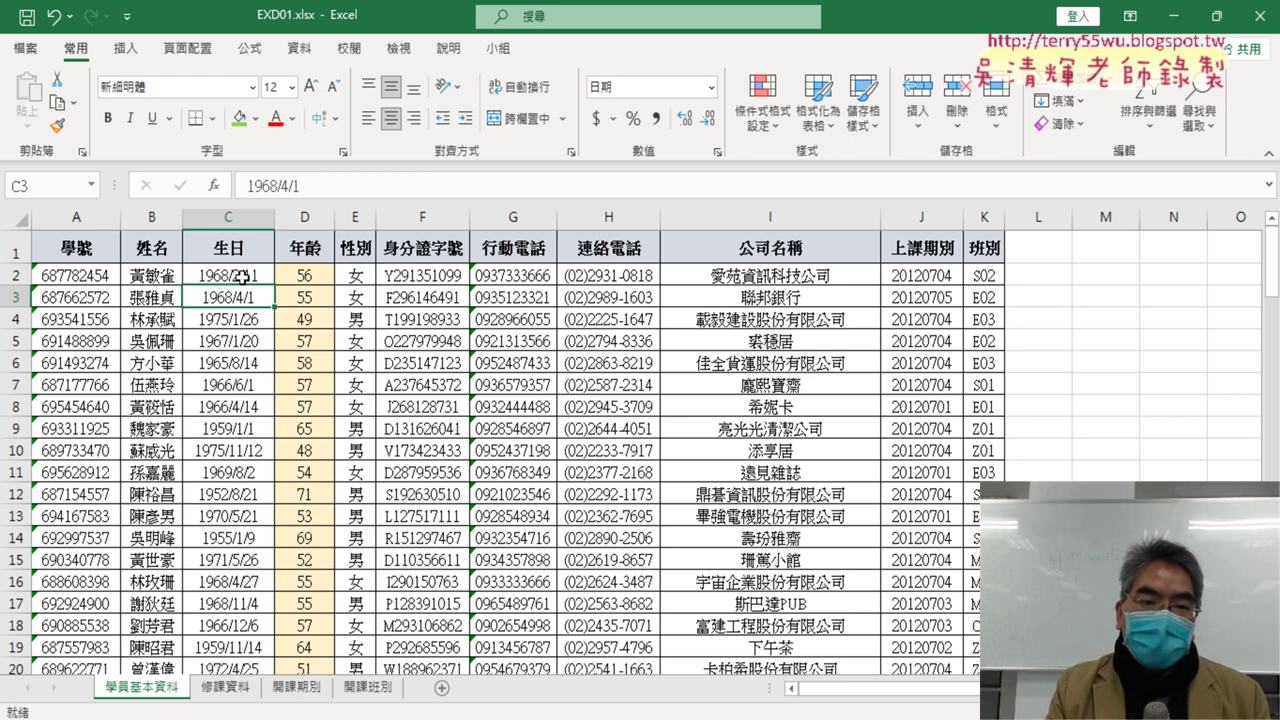
Restore C2's birth date to 1968/6/11 and reselect the first age cell D2
{"action": "double_click", "coordinate": [241, 275]}
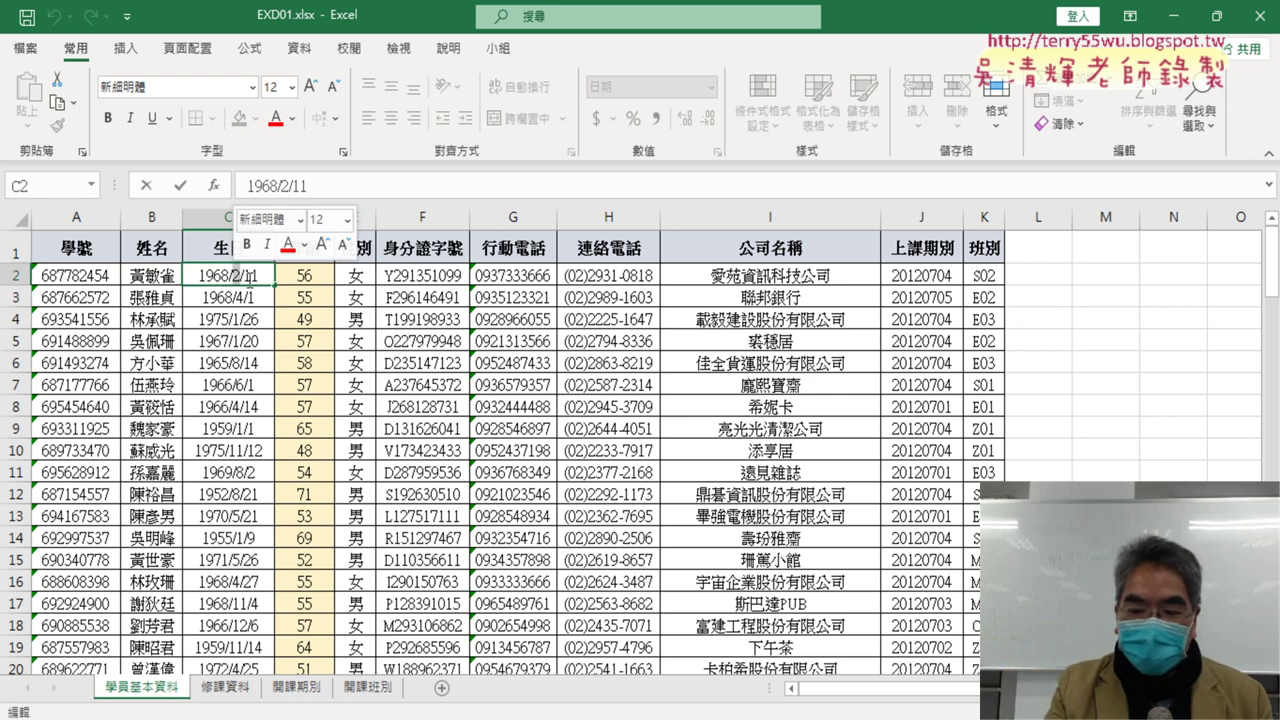
{"action": "type", "text": "6"}
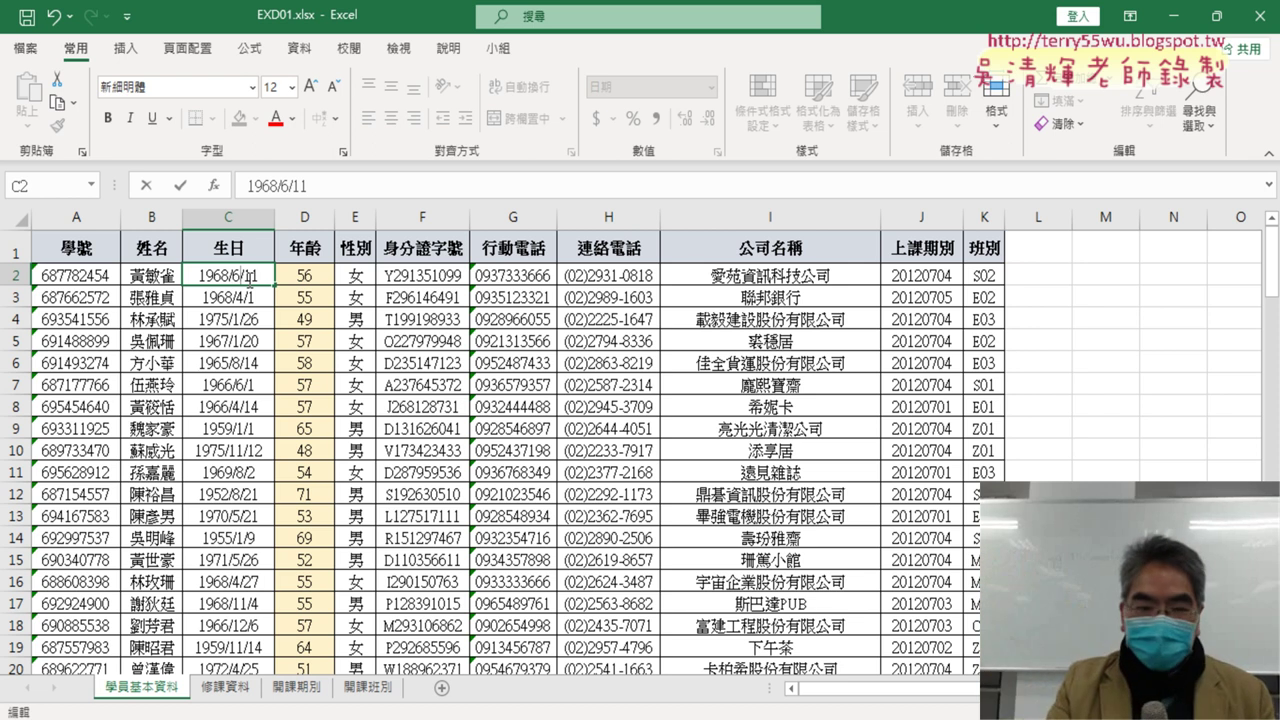
{"action": "key", "text": "Return"}
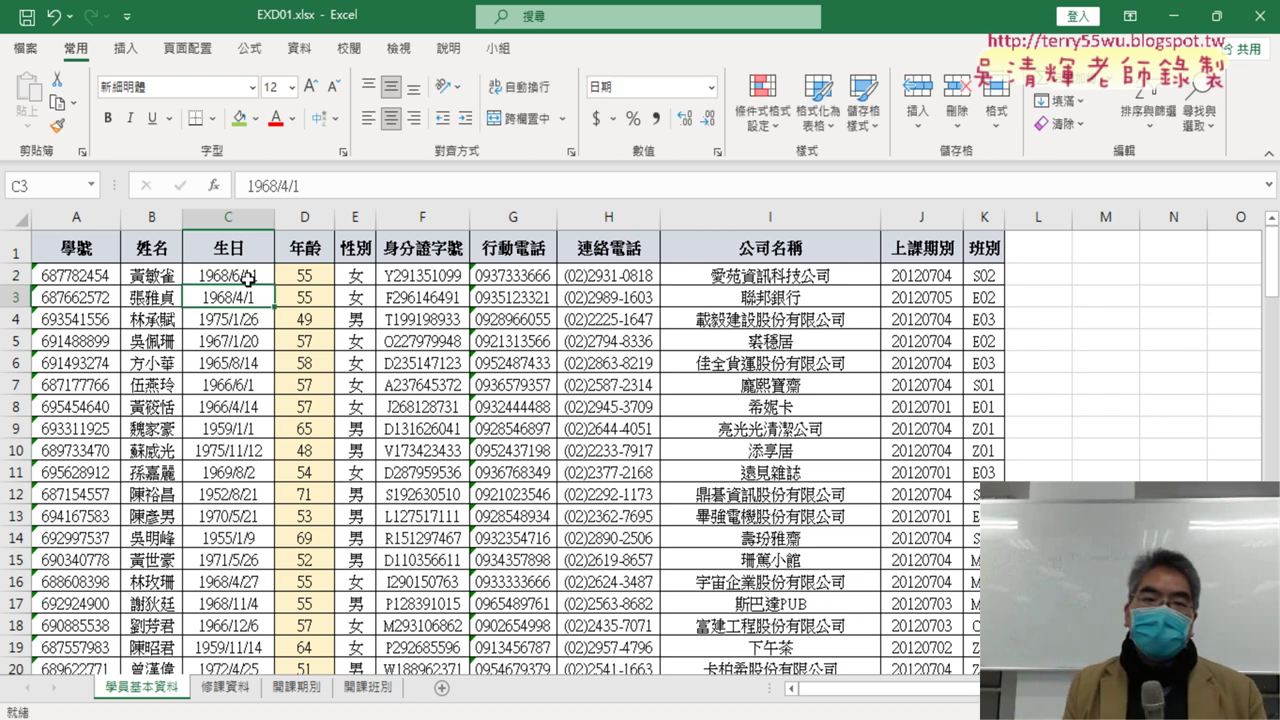
{"action": "left_click", "coordinate": [309, 277]}
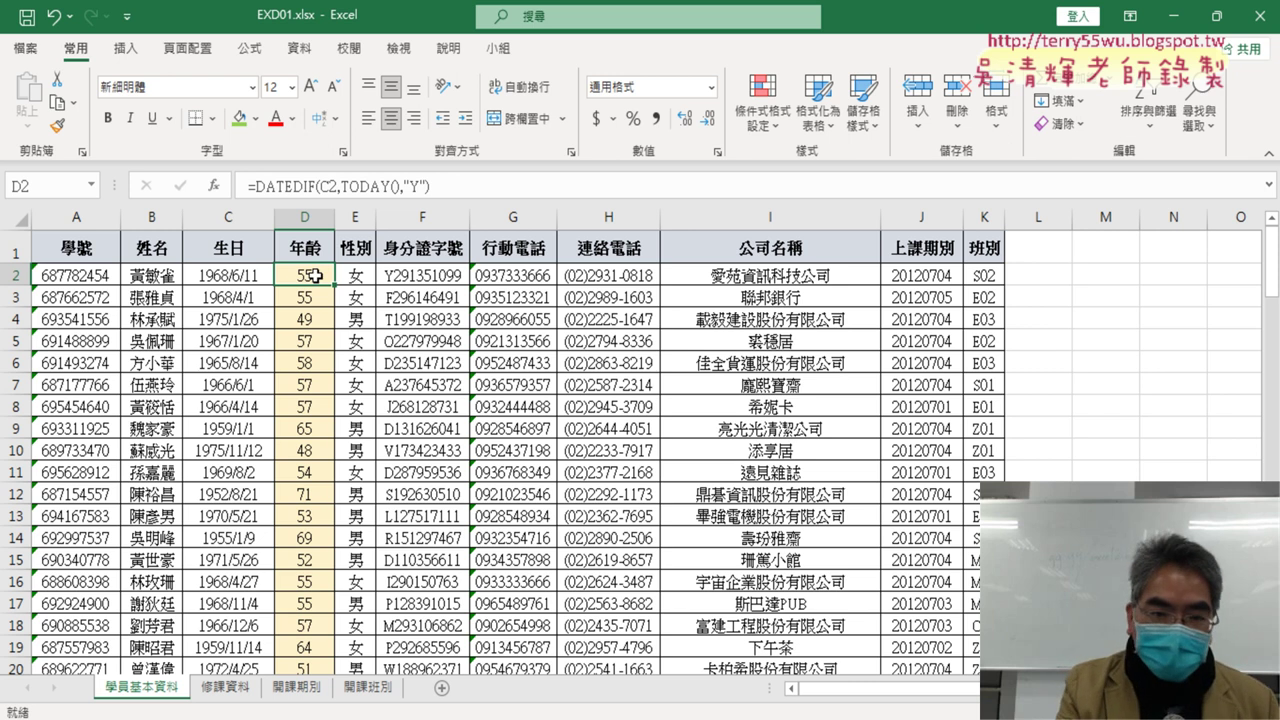
Give the ages in D2:D120 the custom number format 0"歲" so they read like 55歲
{"action": "double_click", "coordinate": [315, 275]}
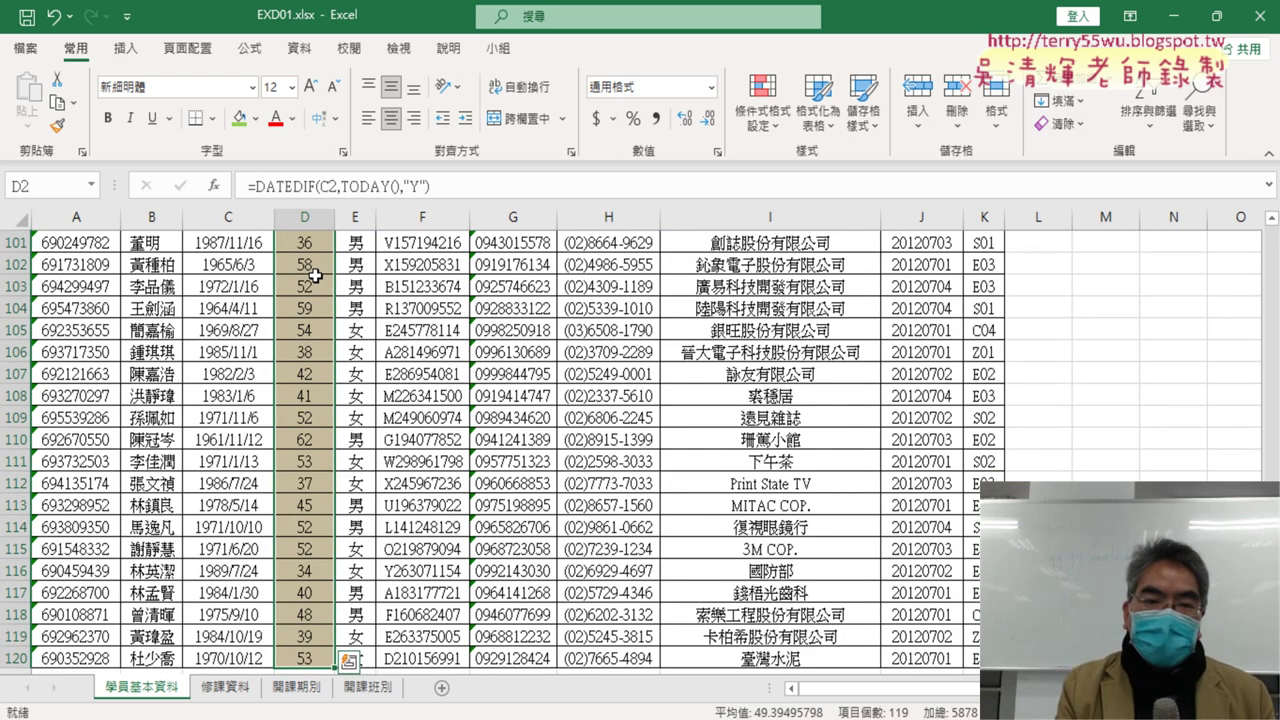
{"action": "right_click", "coordinate": [318, 283]}
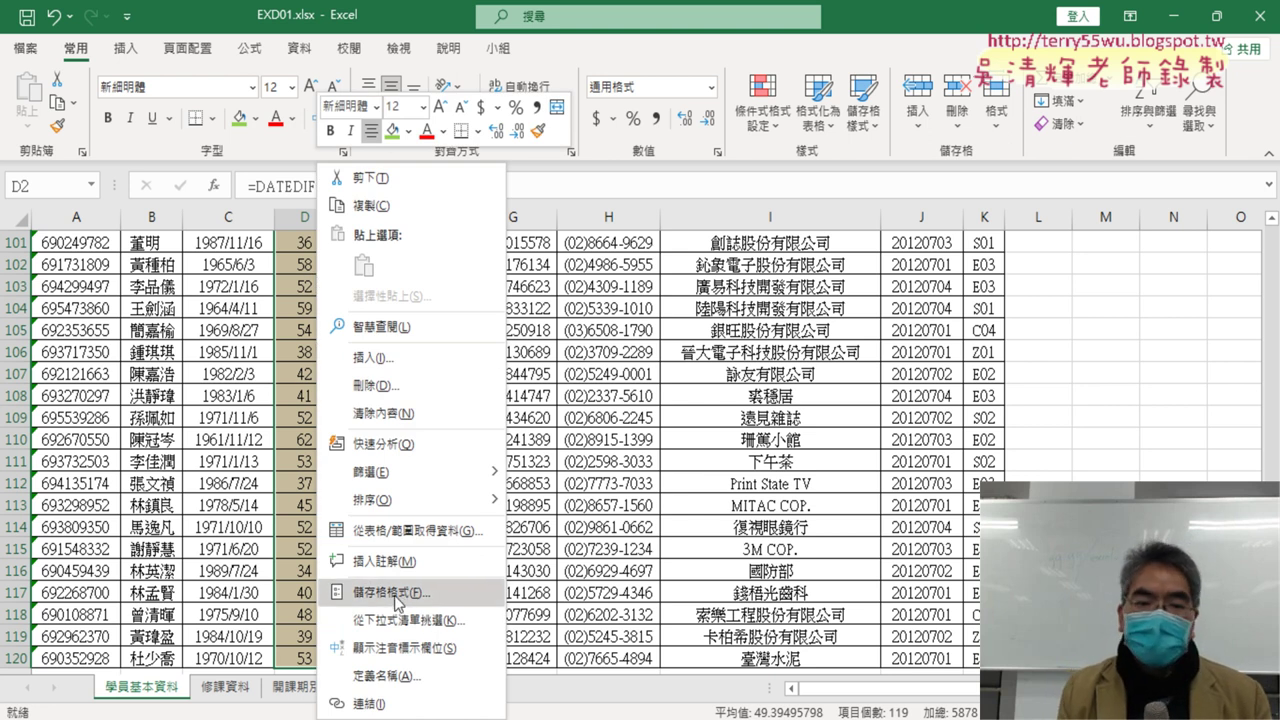
{"action": "left_click", "coordinate": [397, 592]}
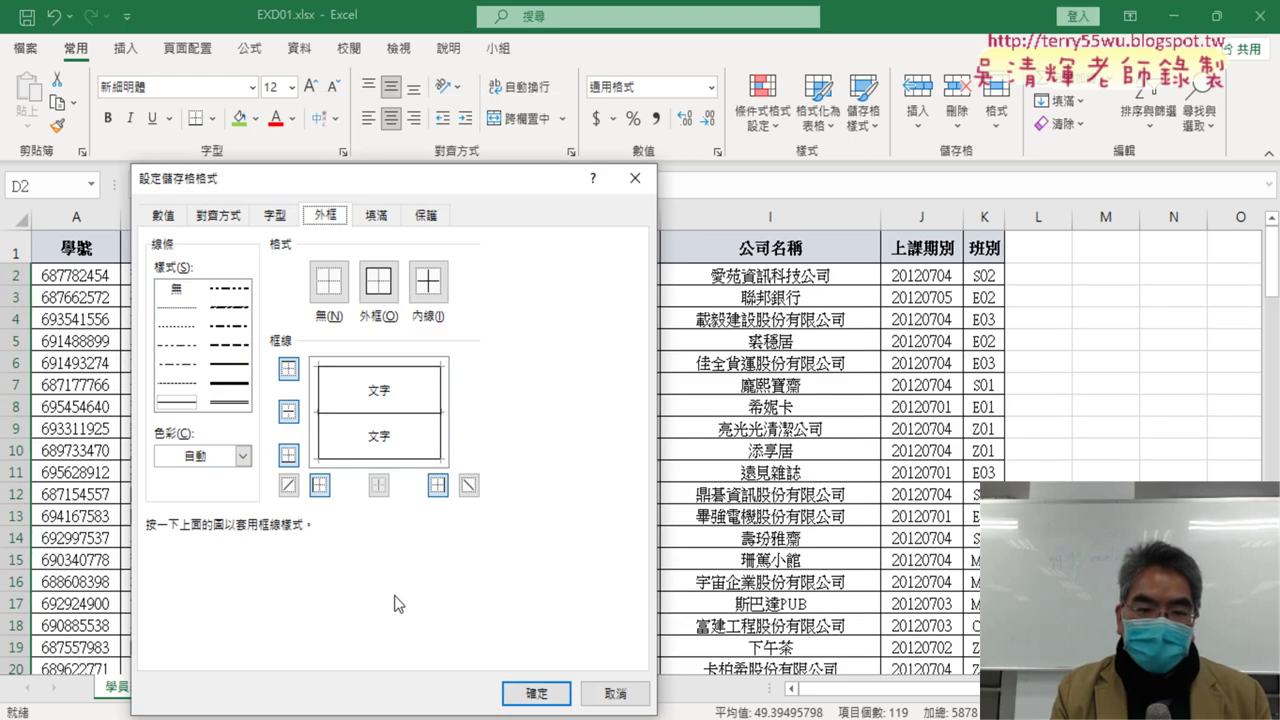
{"action": "left_click", "coordinate": [170, 219]}
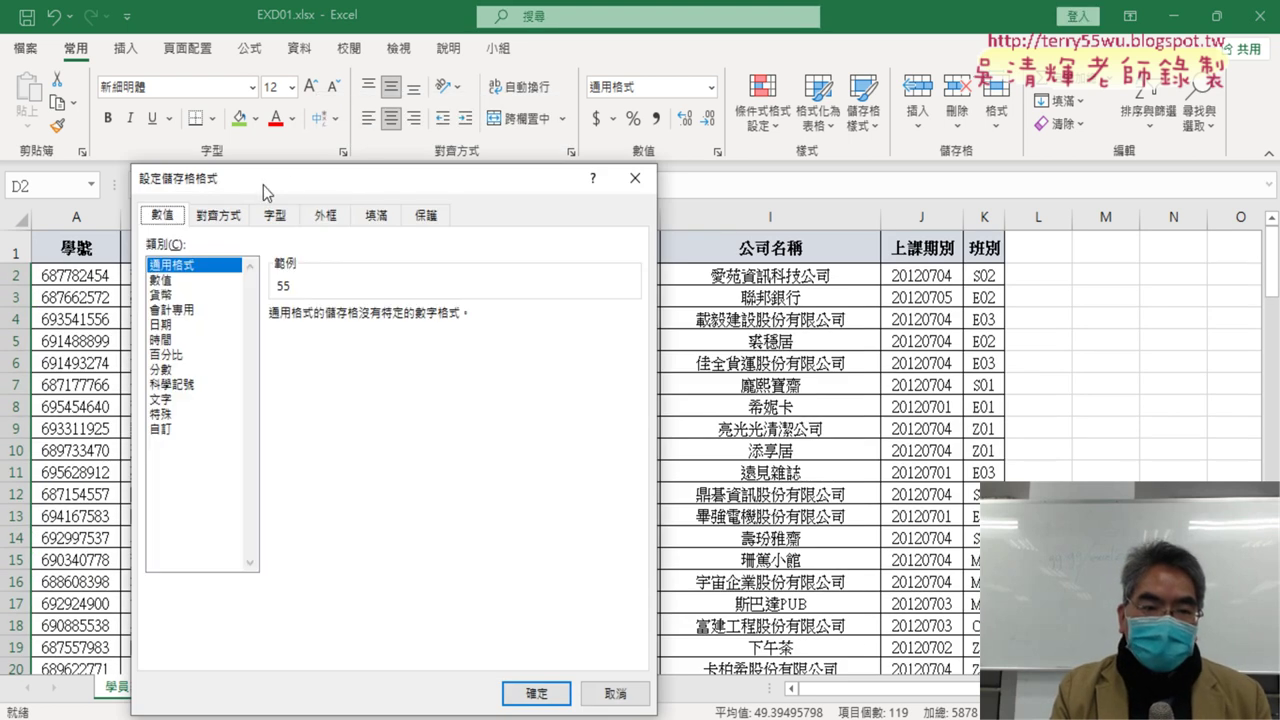
{"action": "left_click_drag", "start_coordinate": [292, 177], "coordinate": [580, 150]}
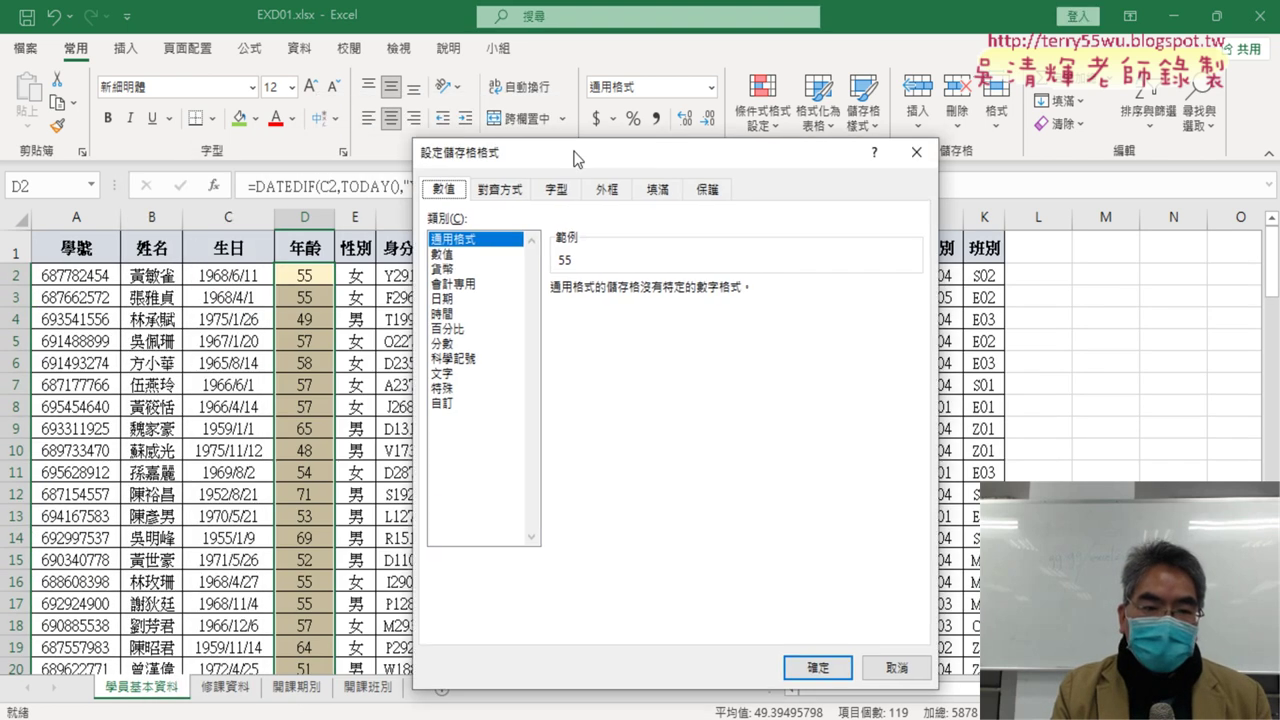
{"action": "left_click", "coordinate": [448, 402]}
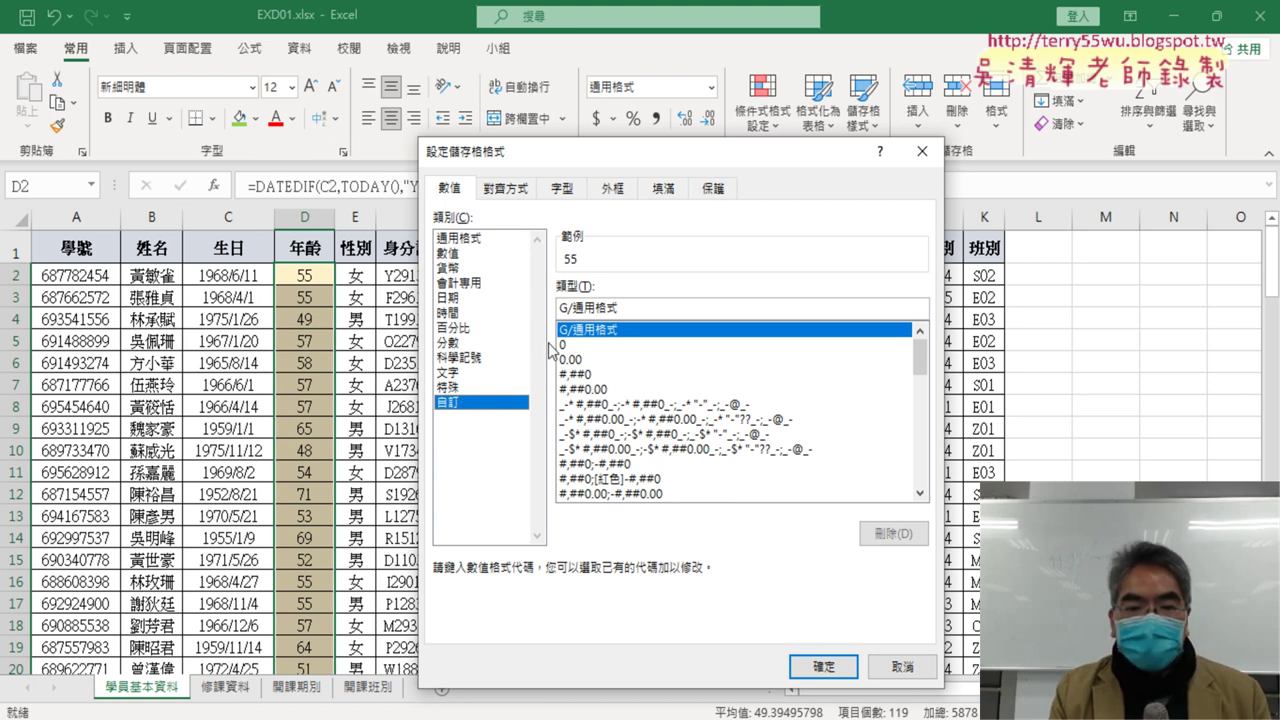
{"action": "left_click", "coordinate": [630, 330]}
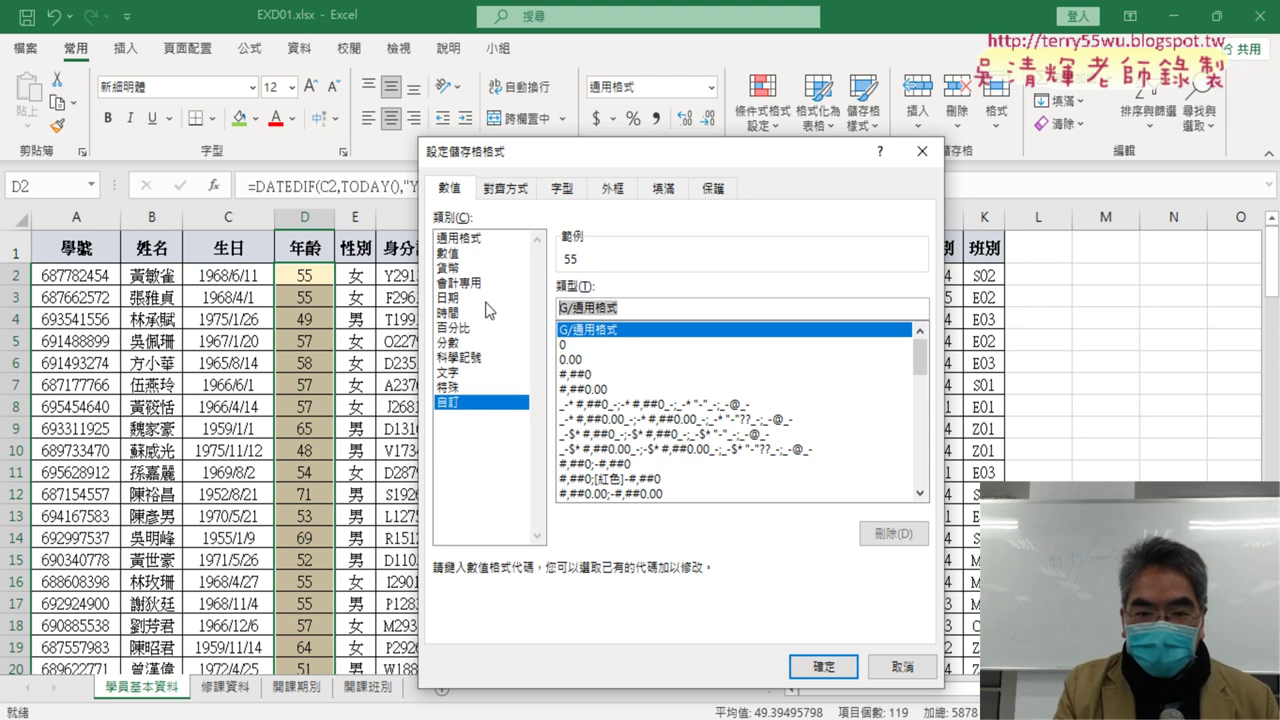
{"action": "type", "text": "0"}
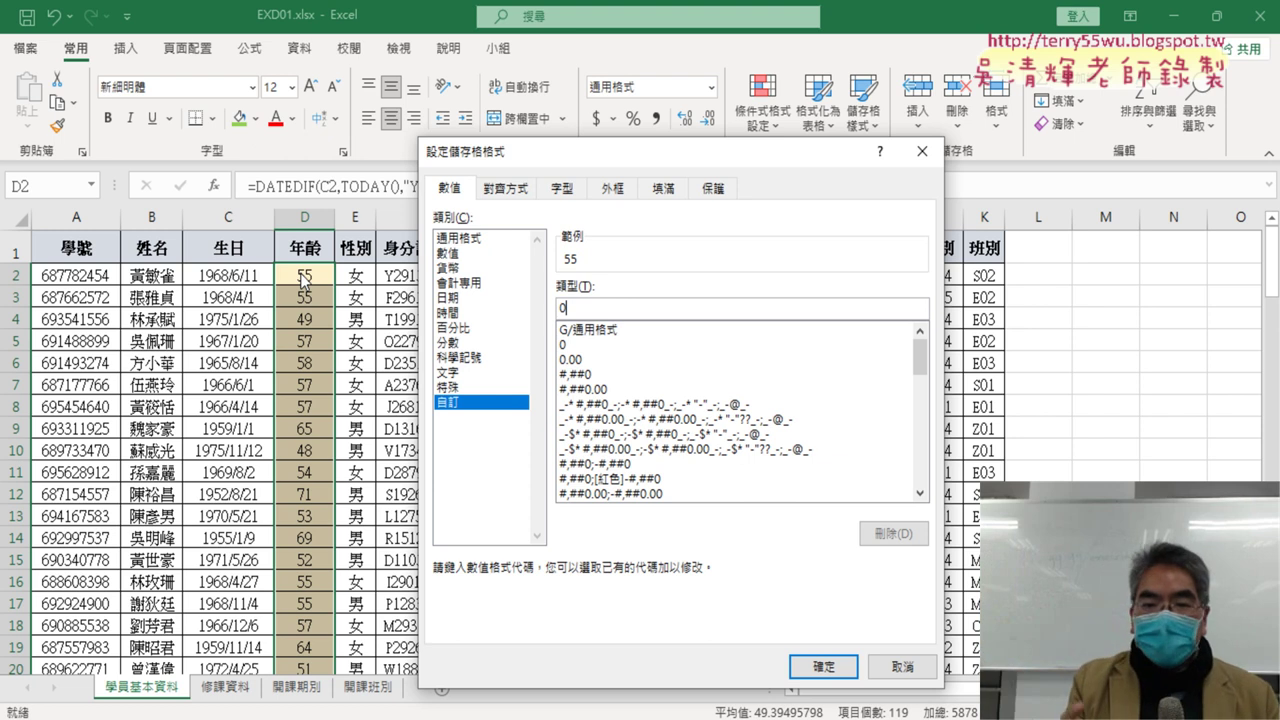
{"action": "type", "text": "\""}
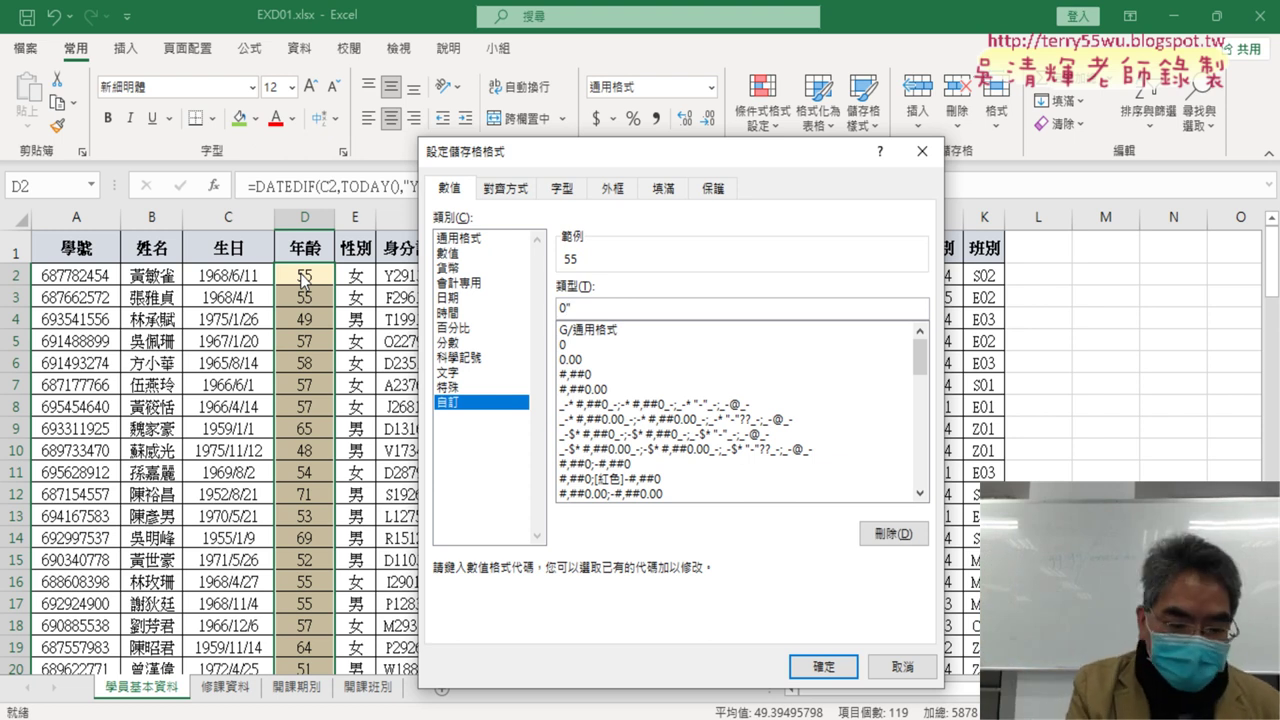
{"action": "type", "text": "ㄙㄨㄟˋ"}
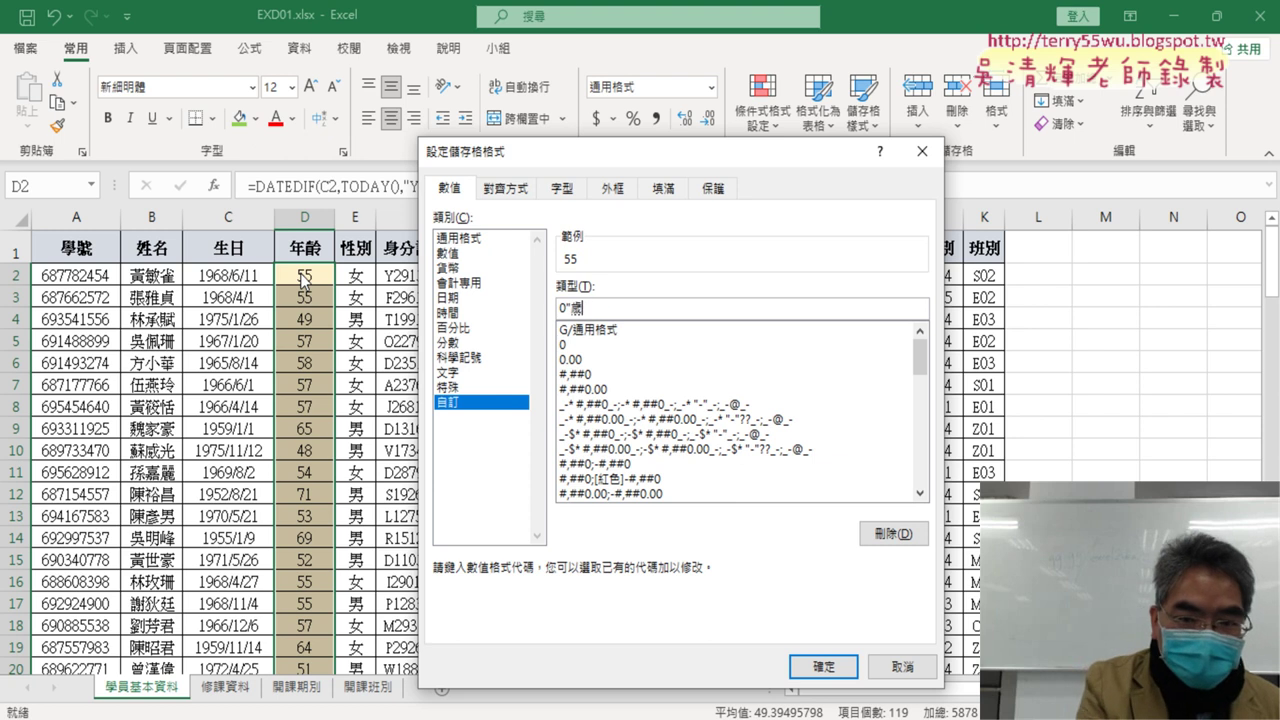
{"action": "type", "text": "\""}
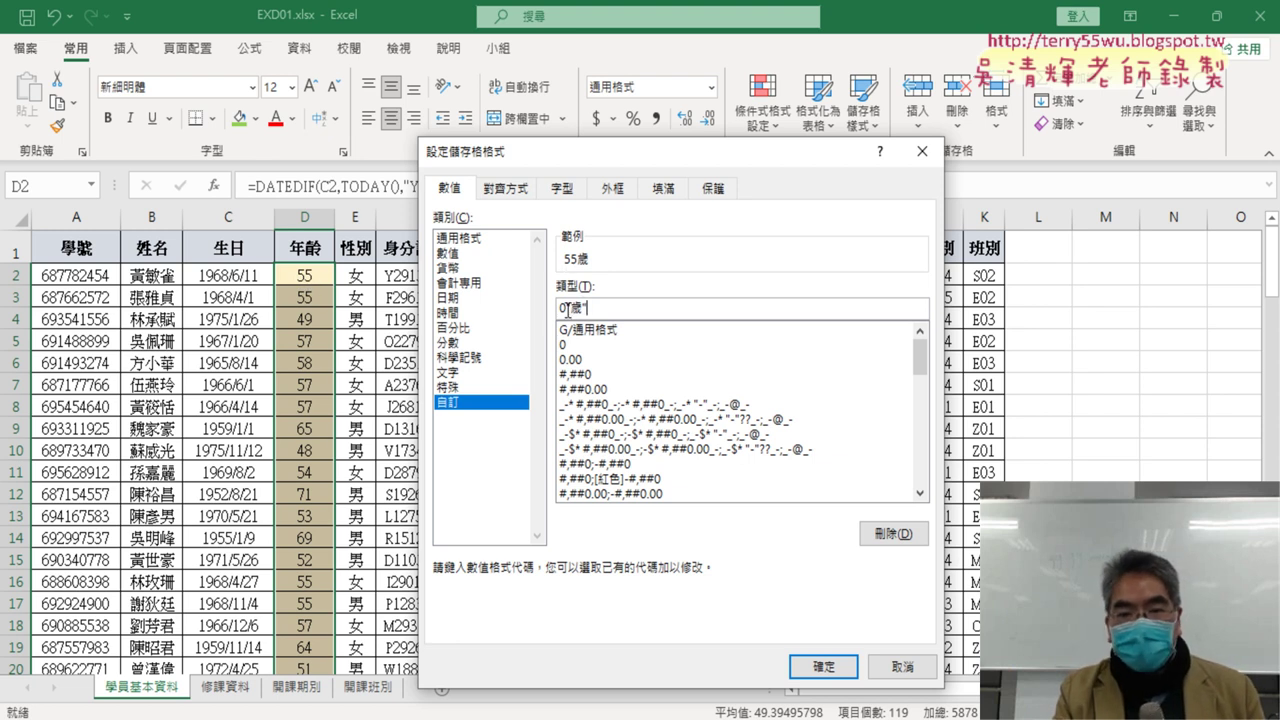
{"action": "left_click_drag", "start_coordinate": [618, 303], "coordinate": [568, 306]}
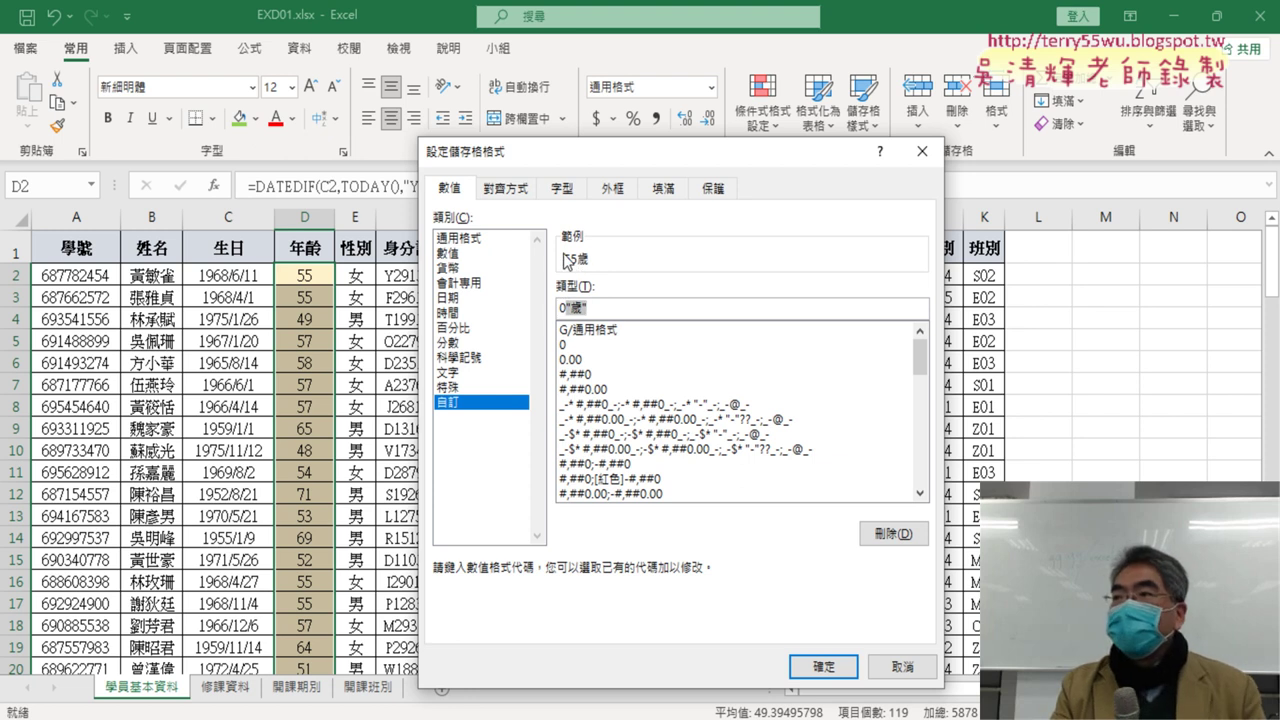
{"action": "key", "text": "Right"}
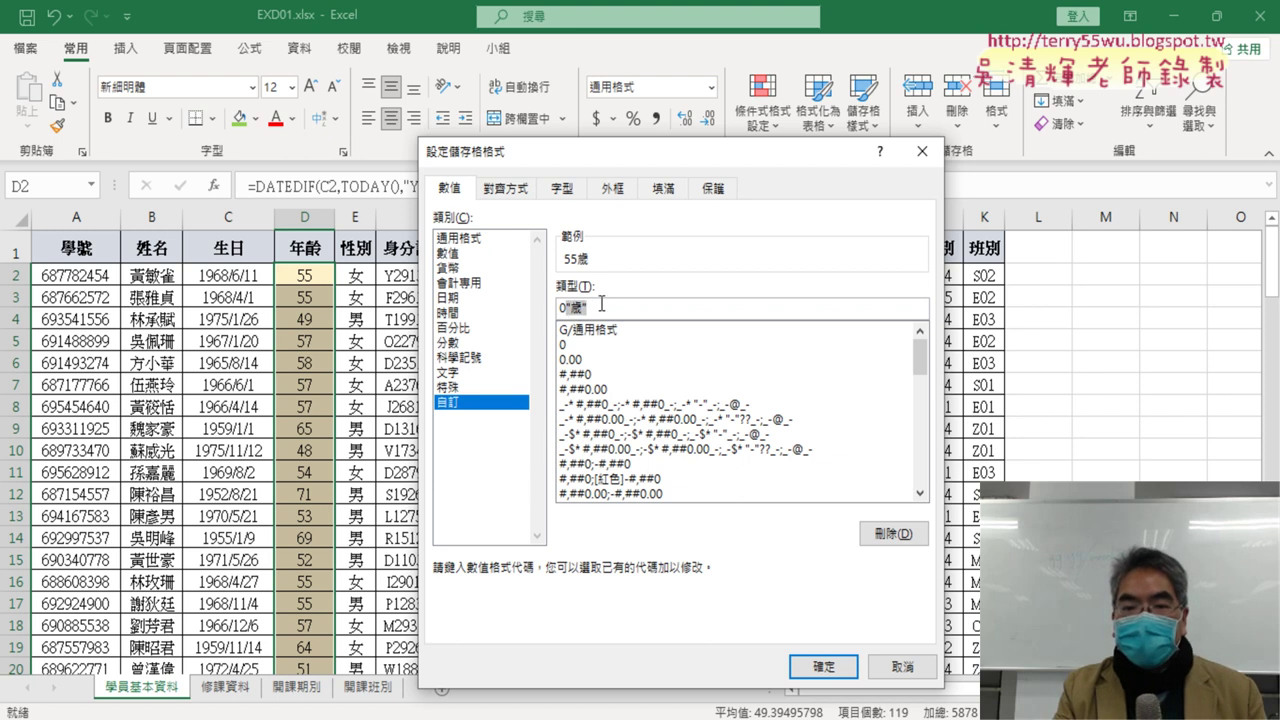
{"action": "left_click", "coordinate": [855, 665]}
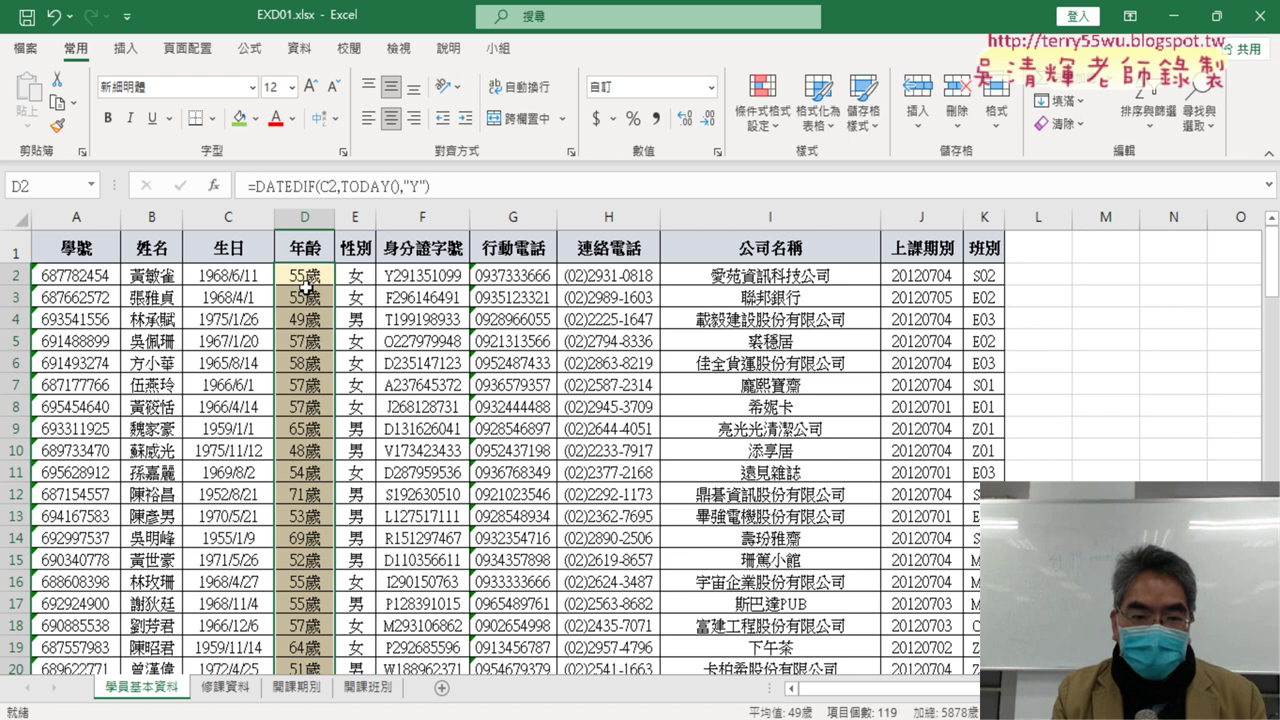
Reopen Format Cells on the age cells and confirm the custom code 0"歲" is applied
{"action": "right_click", "coordinate": [306, 288]}
{"action": "left_click", "coordinate": [384, 594]}
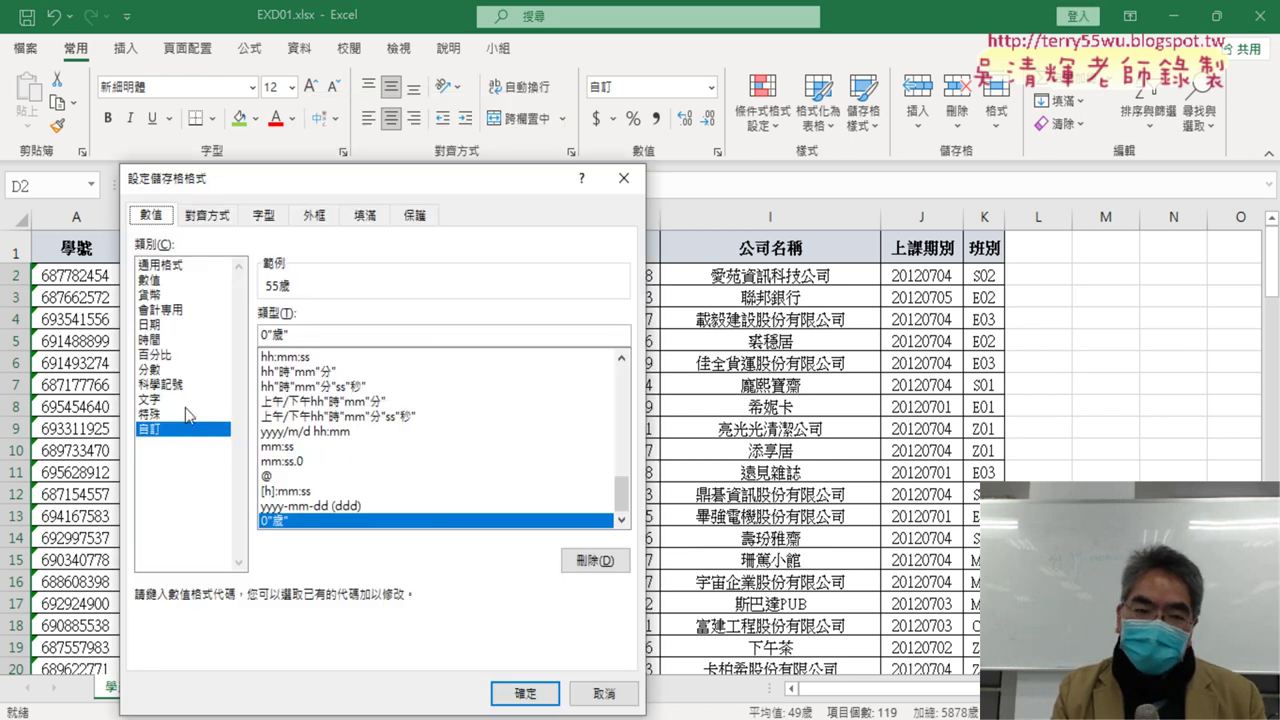
{"action": "left_click_drag", "start_coordinate": [450, 193], "coordinate": [711, 118]}
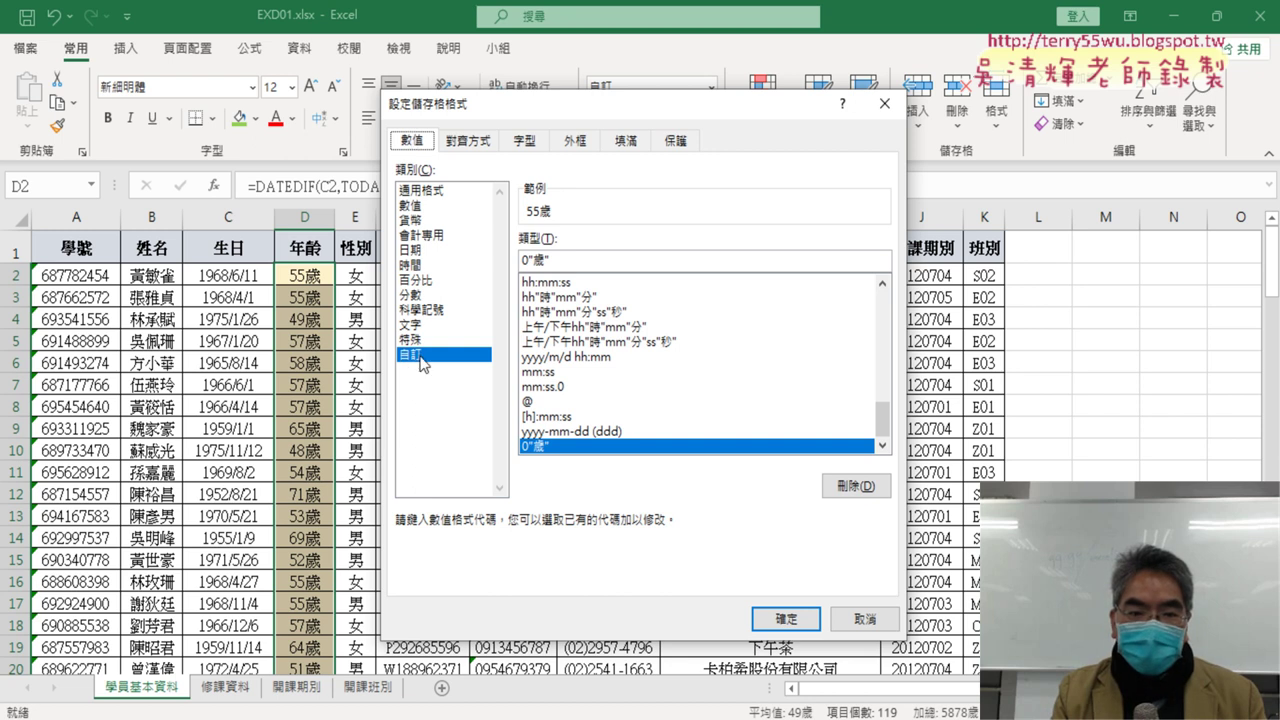
{"action": "left_click", "coordinate": [525, 262]}
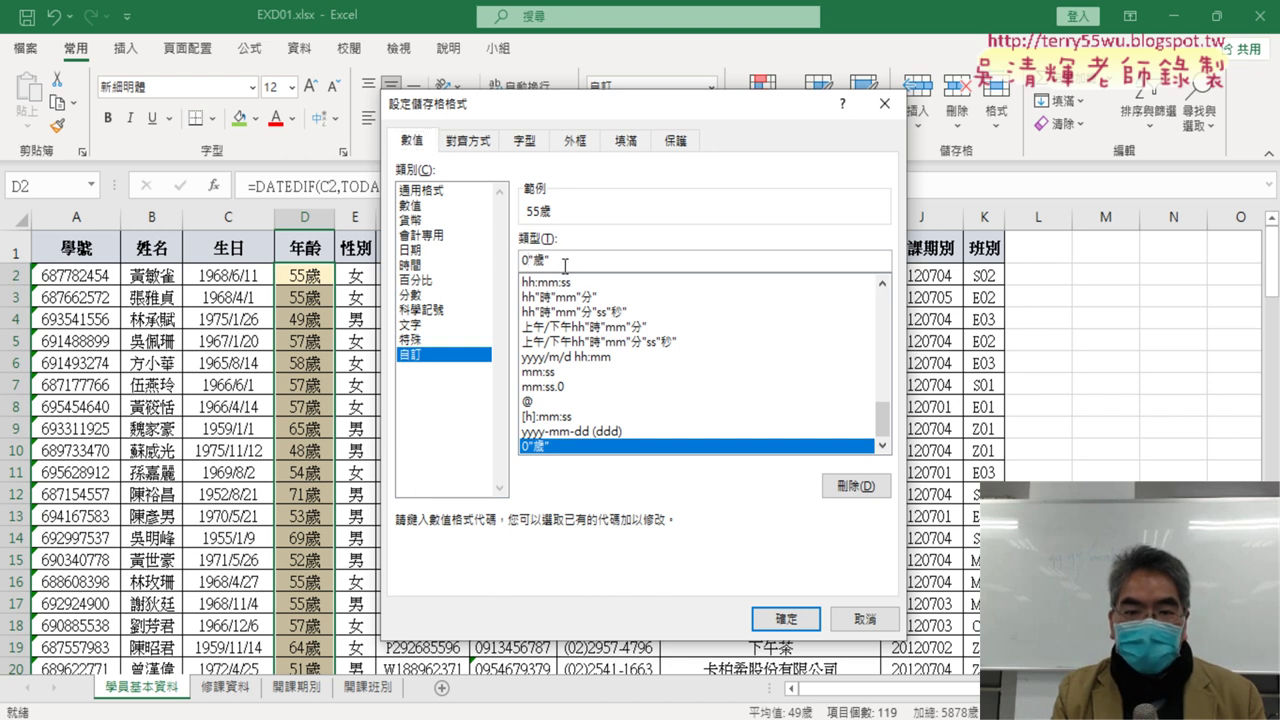
{"action": "left_click", "coordinate": [785, 618]}
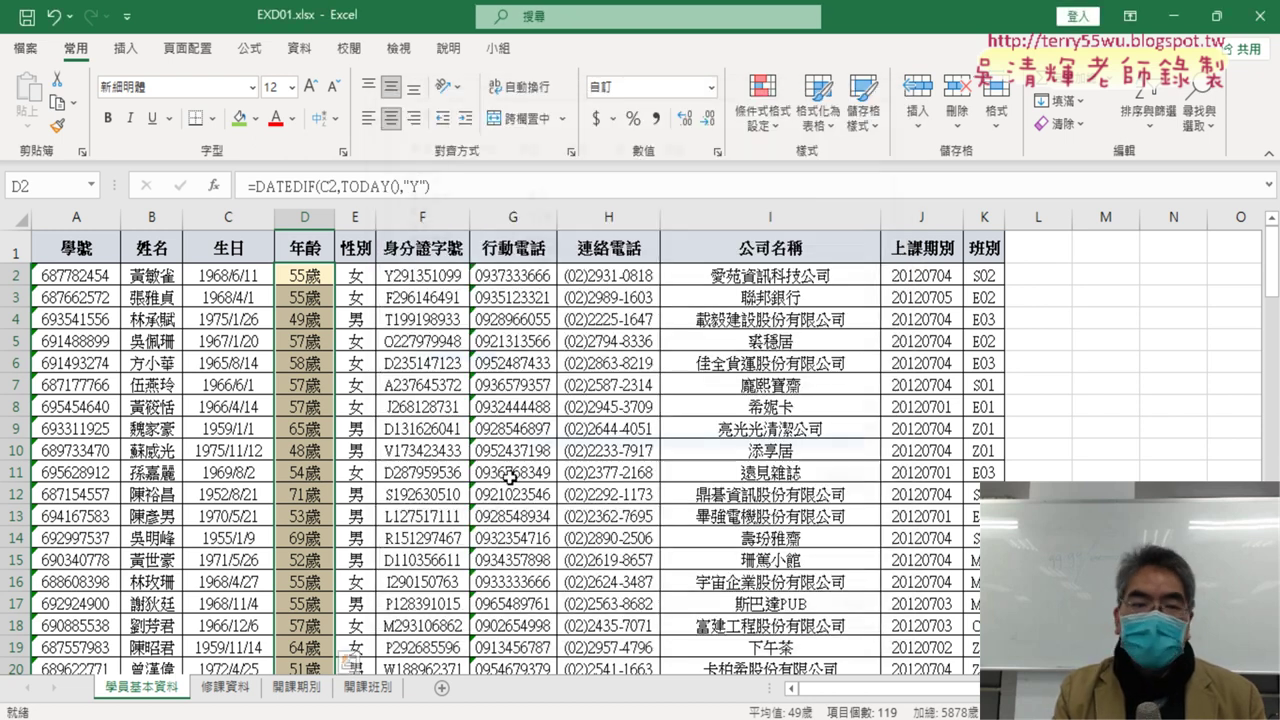
Scroll the instructions PDF to section 2, glance at the empty 修課資料 sheet, and return to the PDF
{"action": "key", "text": "alt+Tab"}
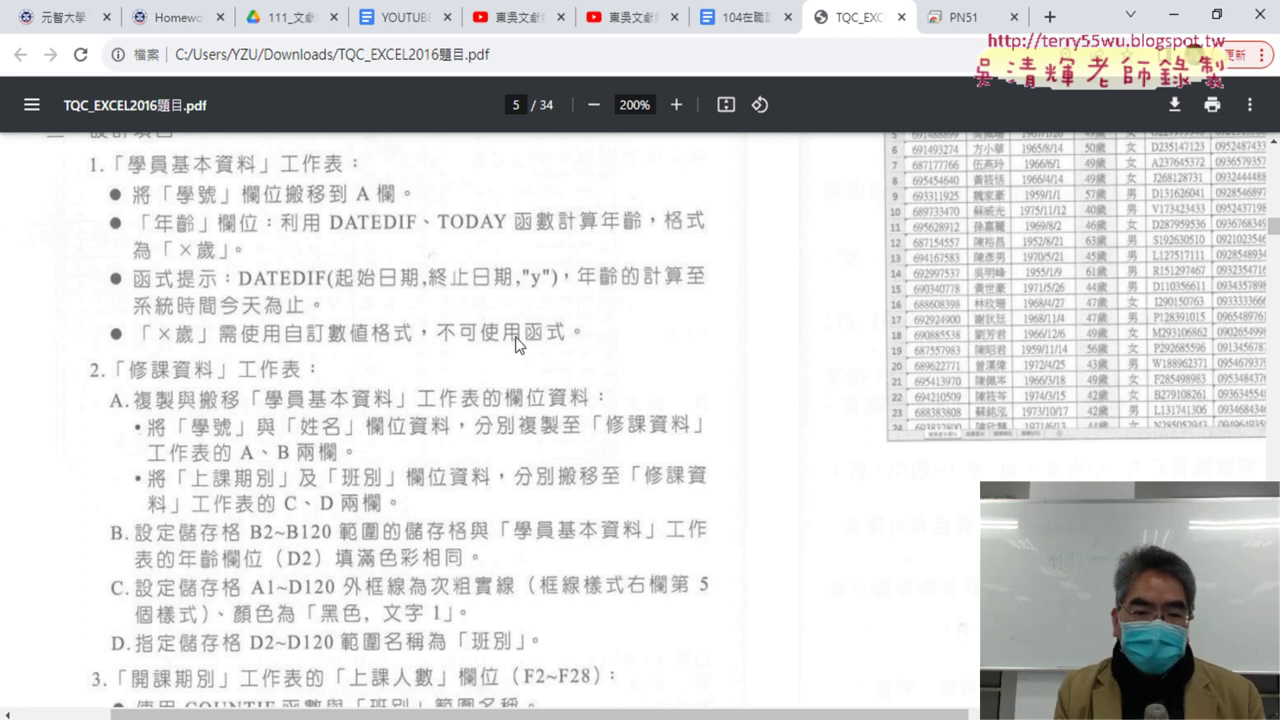
{"action": "scroll", "coordinate": [518, 344], "scroll_direction": "down", "scroll_amount": 2}
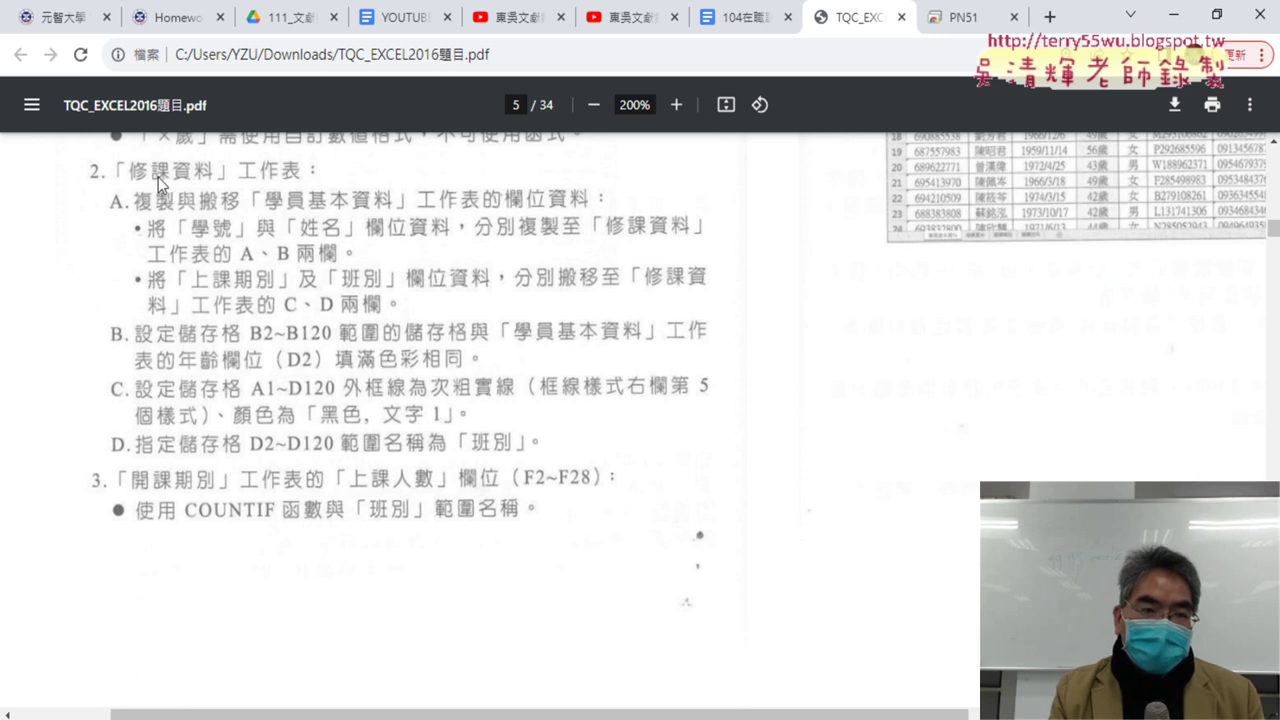
{"action": "key", "text": "alt+Tab"}
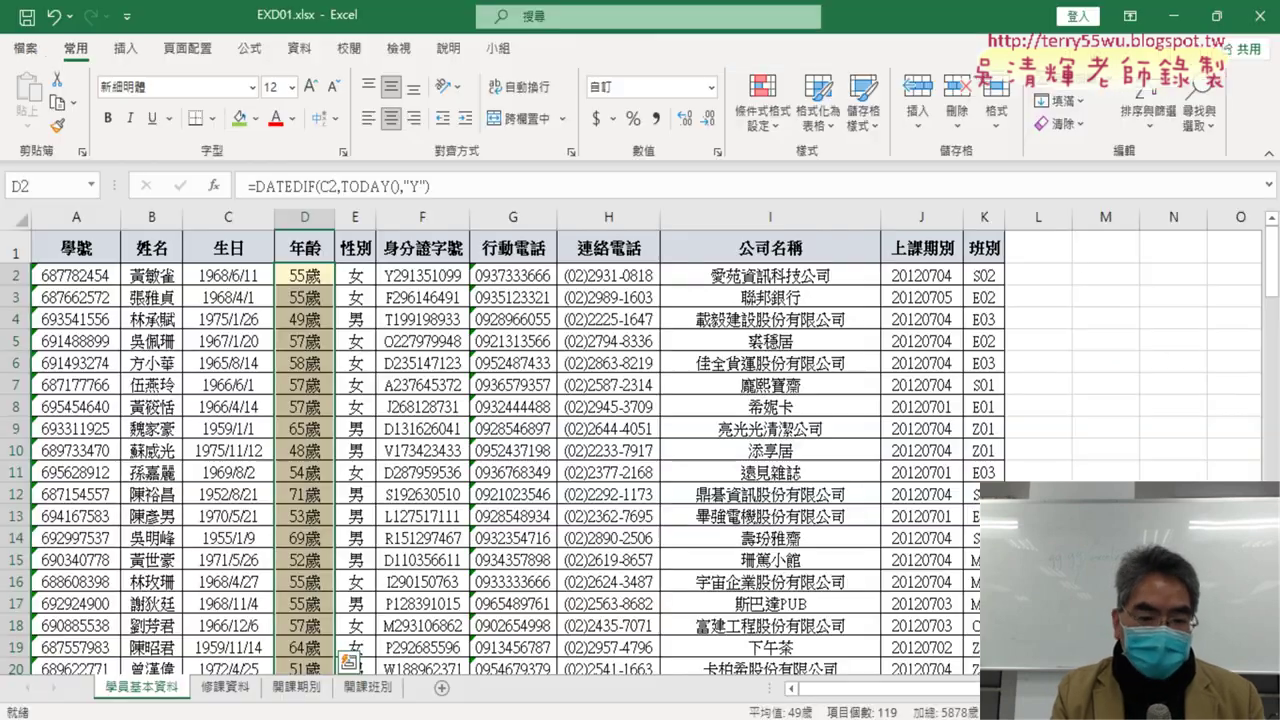
{"action": "left_click", "coordinate": [224, 687]}
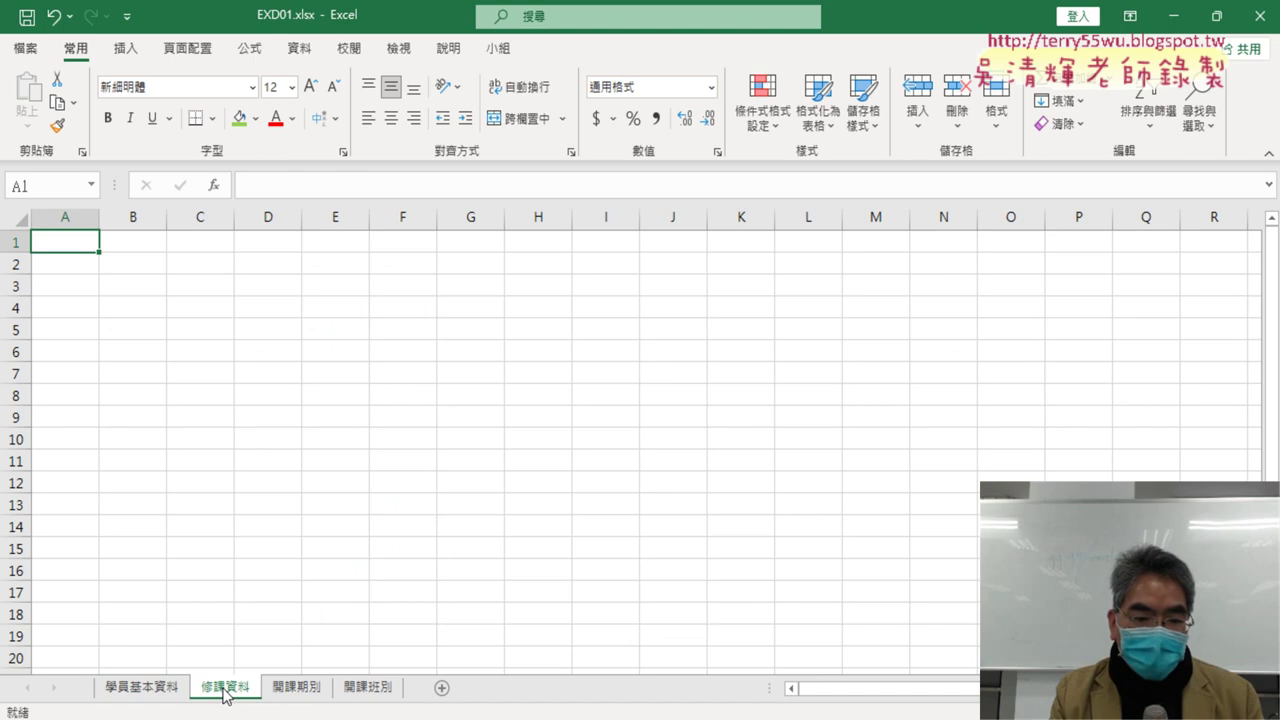
{"action": "key", "text": "alt+Tab"}
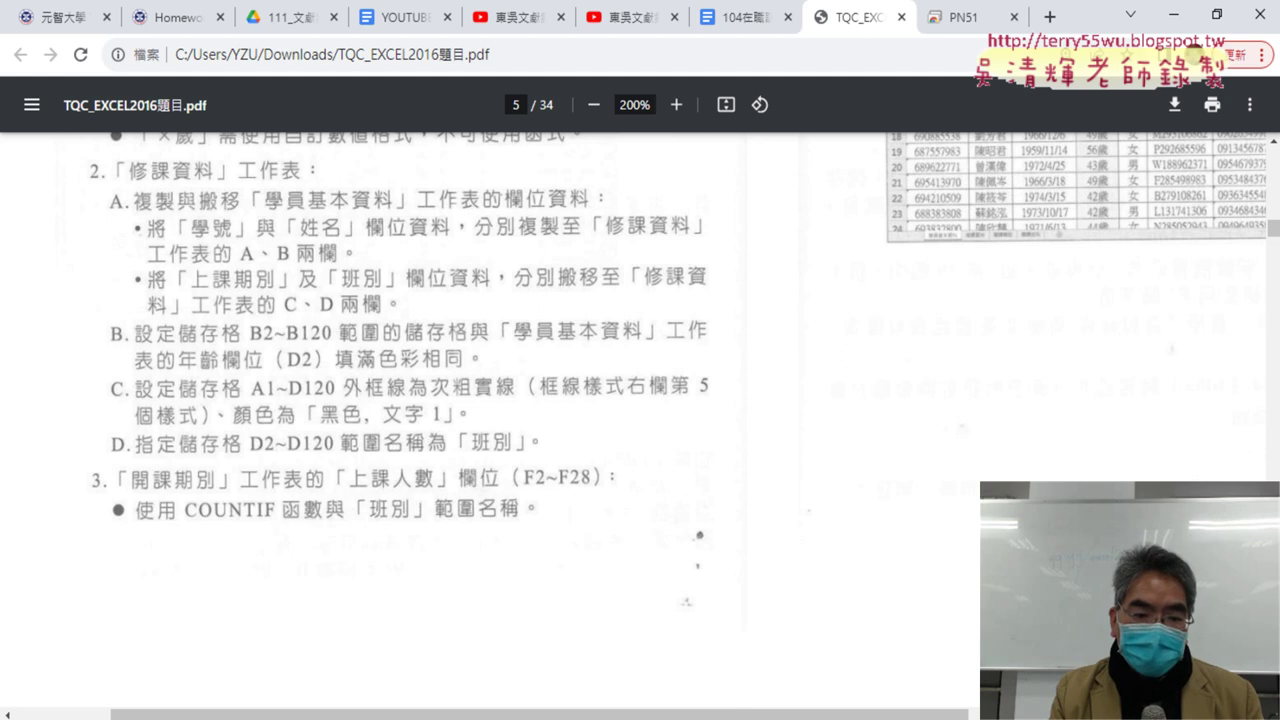
Copy the 學號 and 姓名 columns A:B from 學員基本資料 and paste them into 修課資料 at A1
{"action": "mouse_move", "coordinate": [345, 719]}
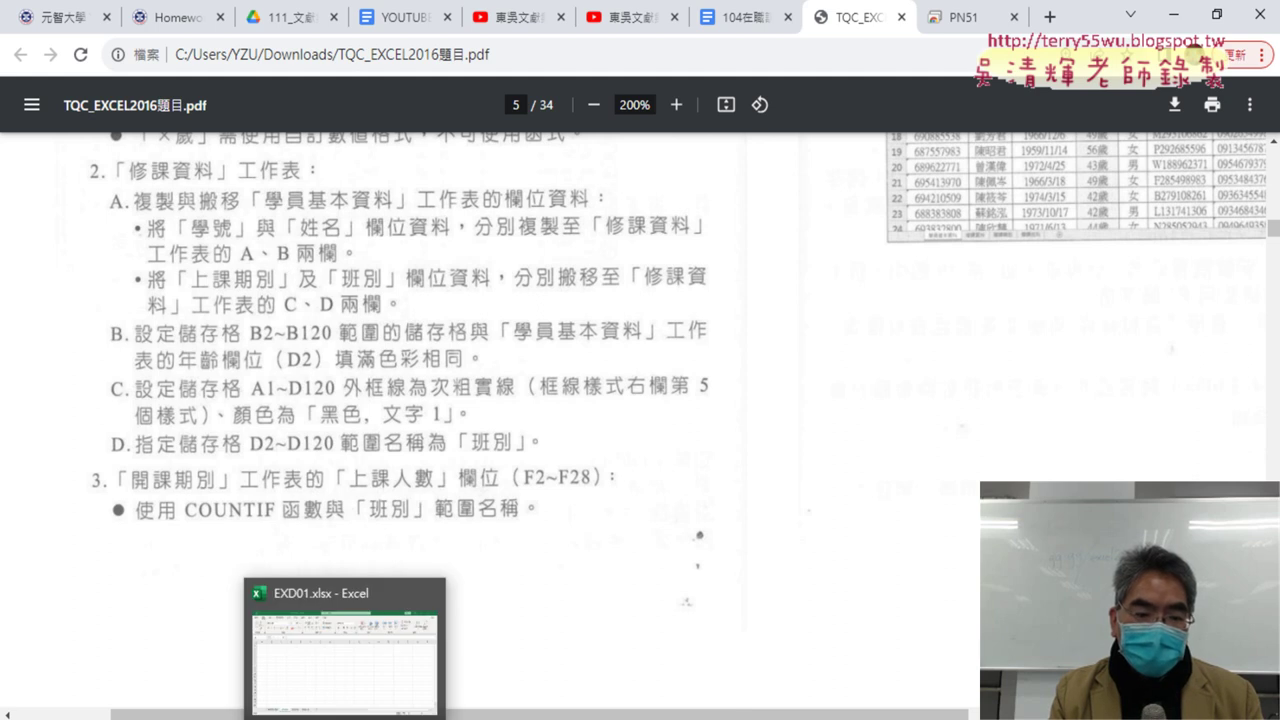
{"action": "left_click", "coordinate": [289, 586]}
{"action": "left_click", "coordinate": [138, 687]}
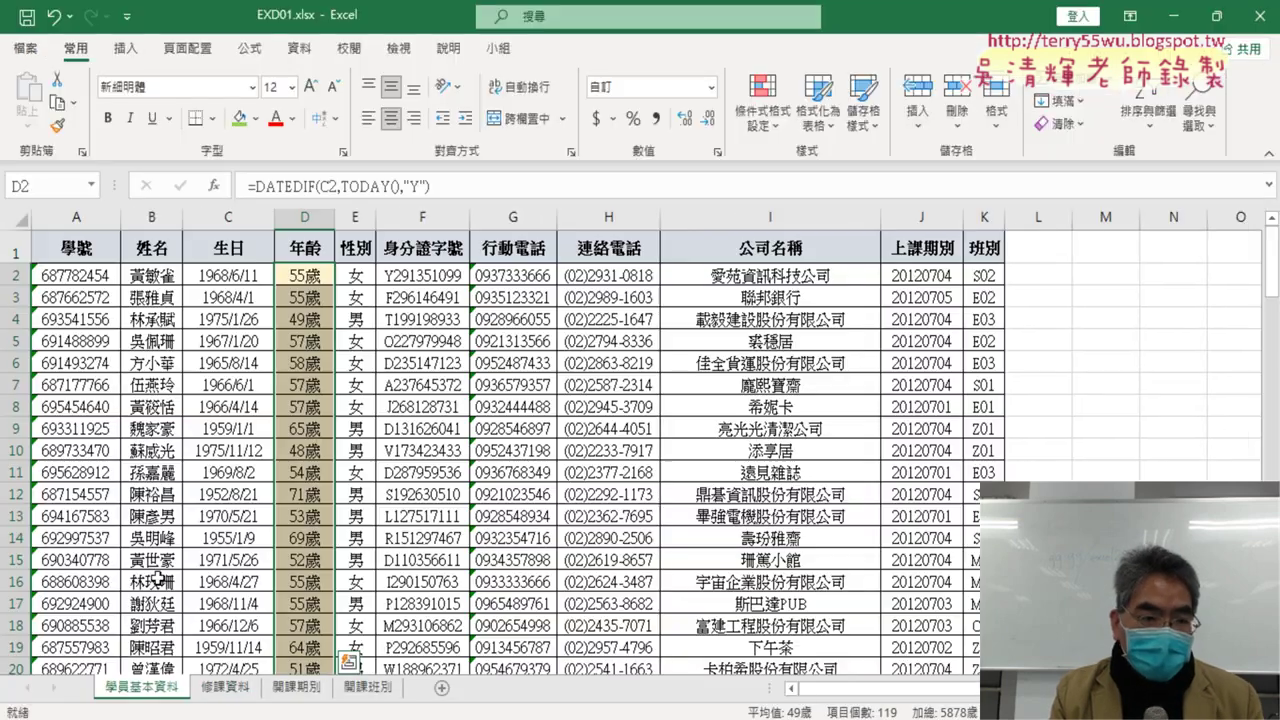
{"action": "left_click", "coordinate": [78, 224]}
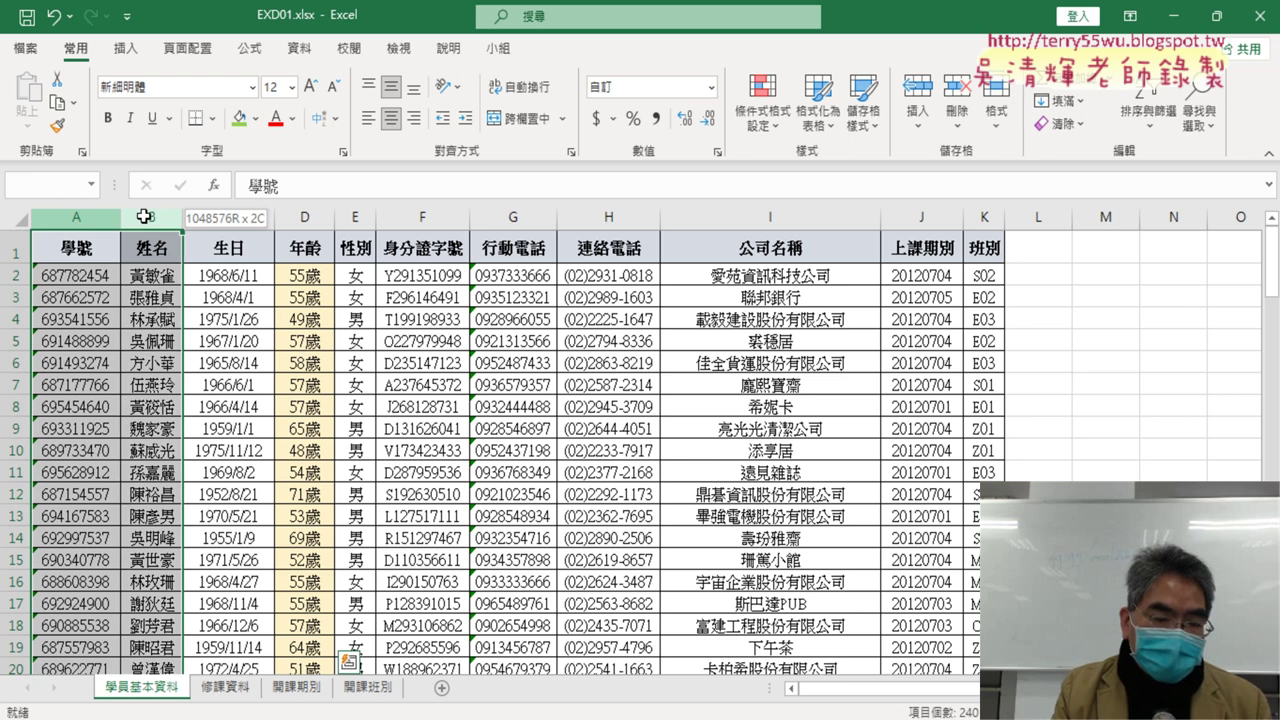
{"action": "left_click_drag", "start_coordinate": [78, 224], "coordinate": [151, 217]}
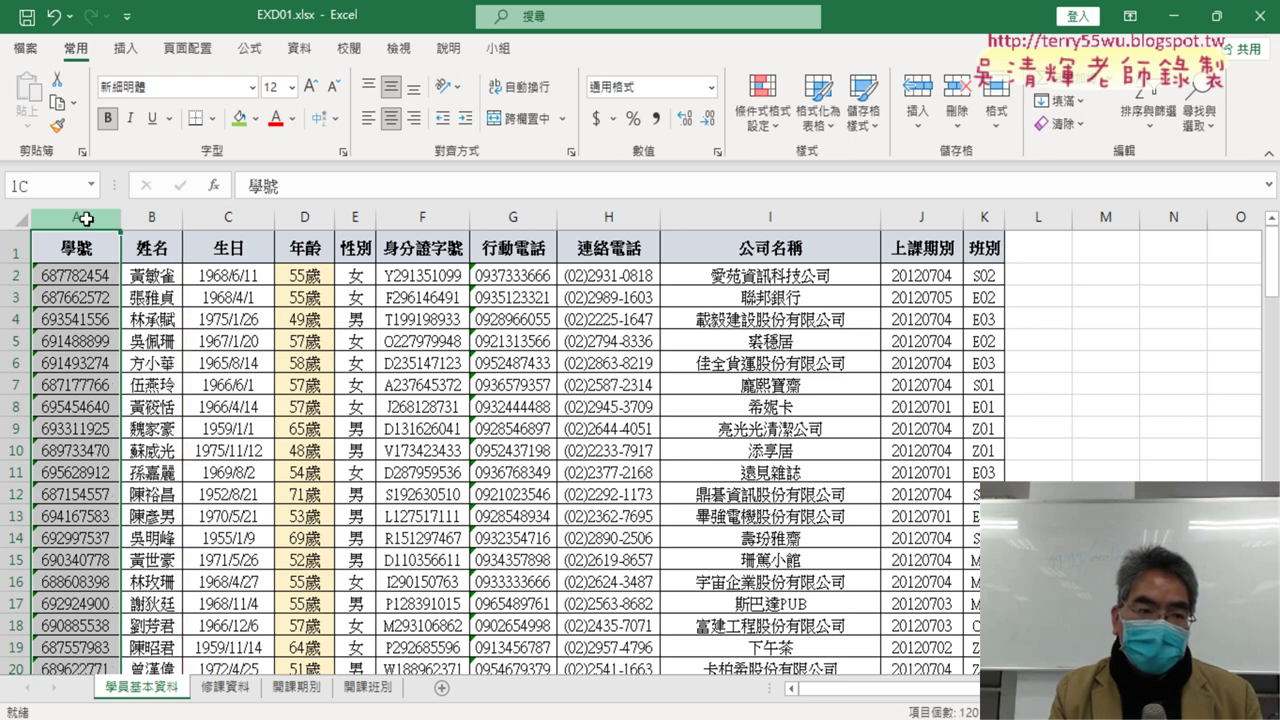
{"action": "right_click", "coordinate": [147, 326]}
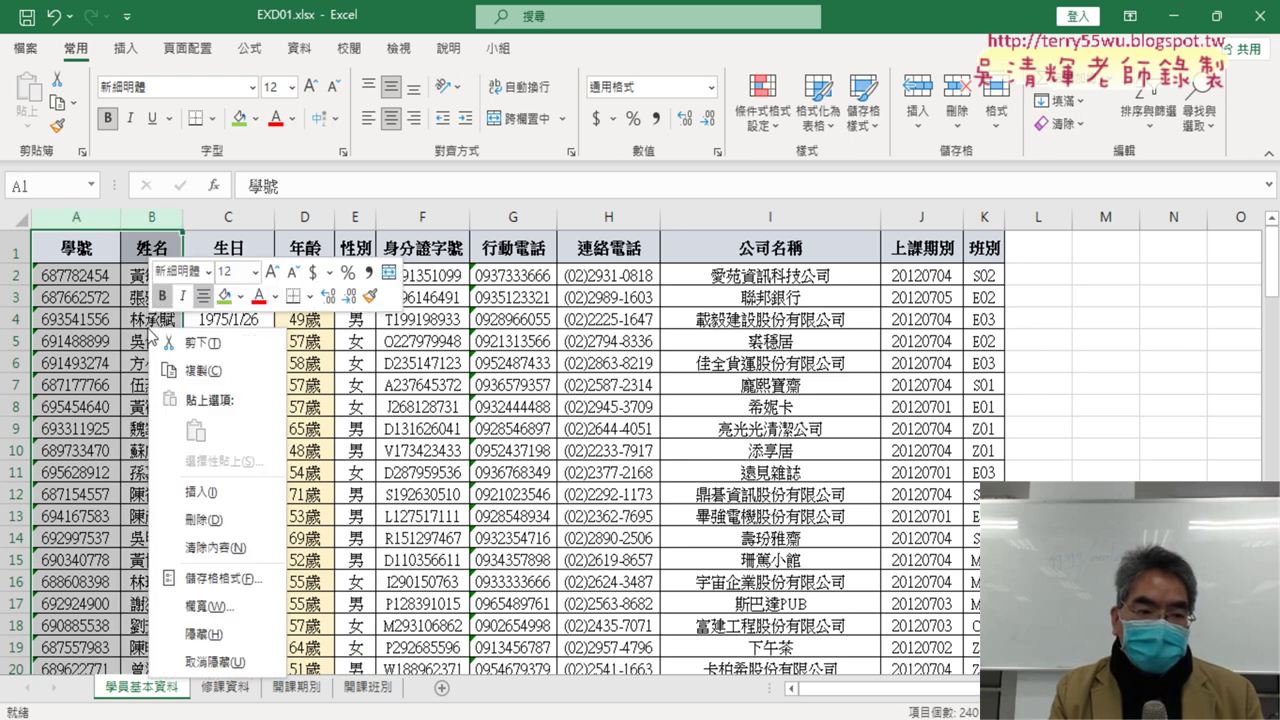
{"action": "left_click", "coordinate": [183, 371]}
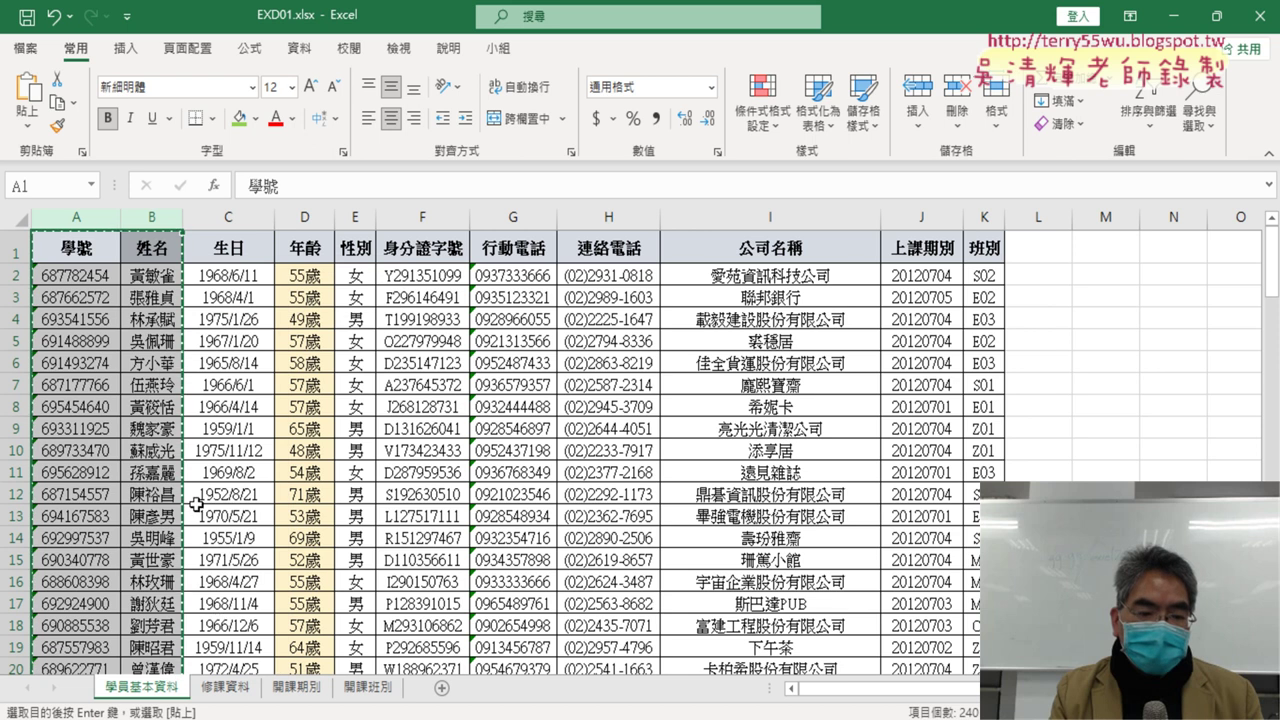
{"action": "left_click", "coordinate": [226, 697]}
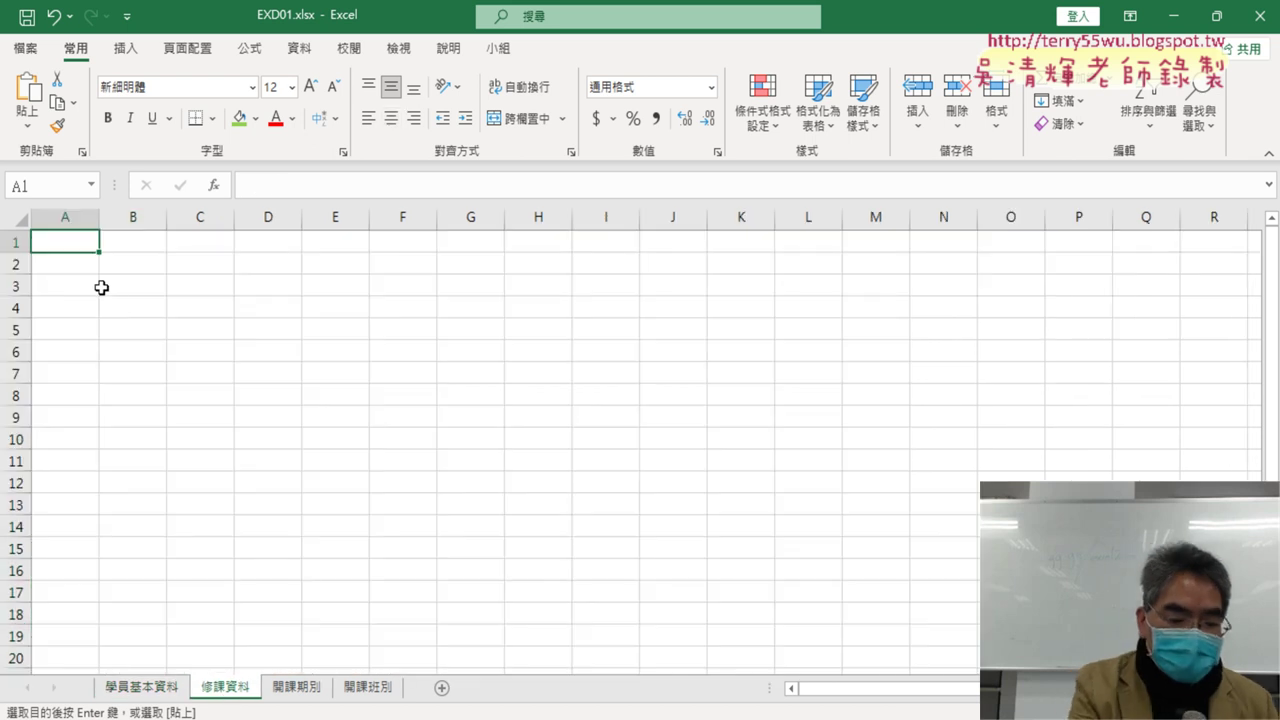
{"action": "key", "text": "ctrl+v"}
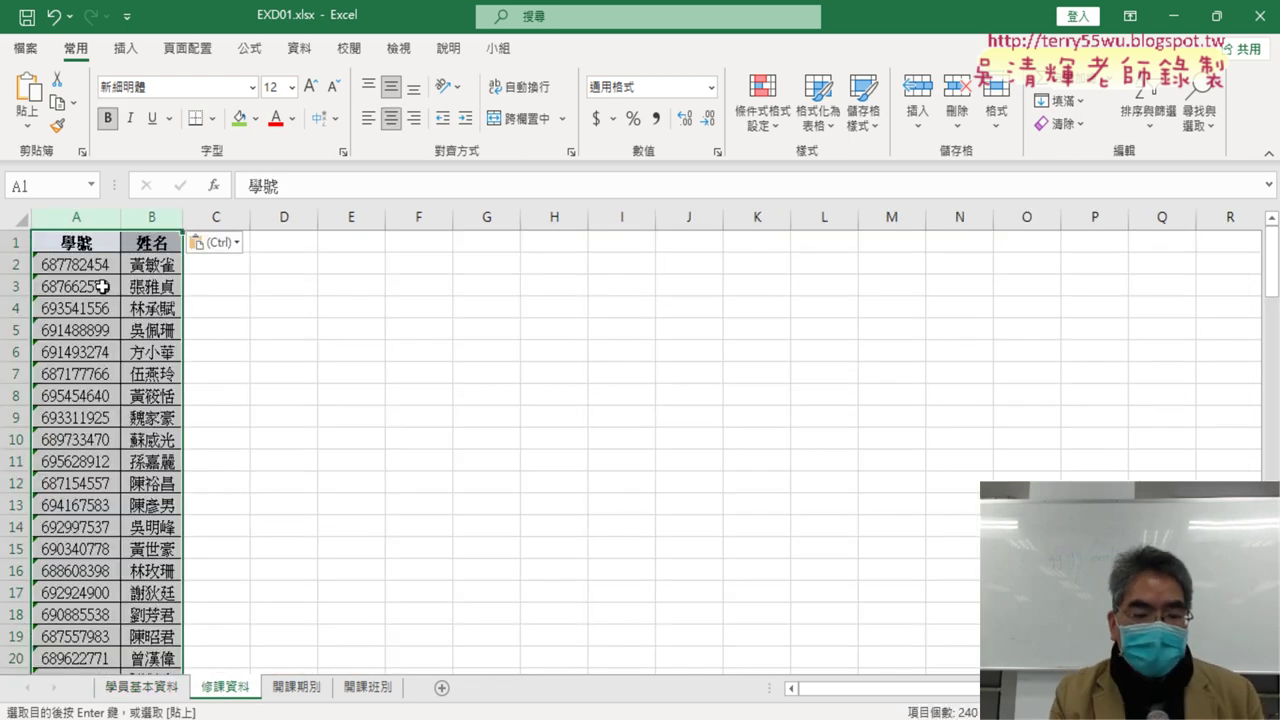
Recheck the instructions PDF, then go back to the 學員基本資料 sheet
{"action": "key", "text": "alt+Tab"}
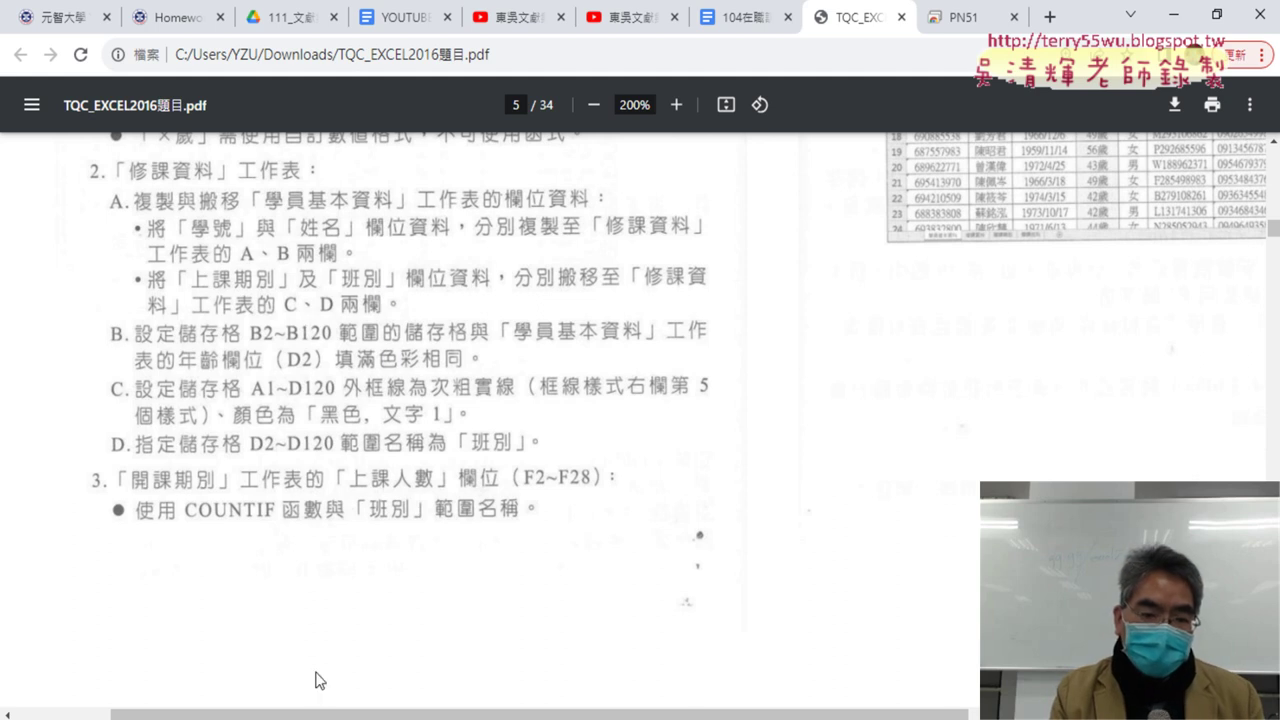
{"action": "key", "text": "alt+Tab"}
{"action": "left_click", "coordinate": [163, 690]}
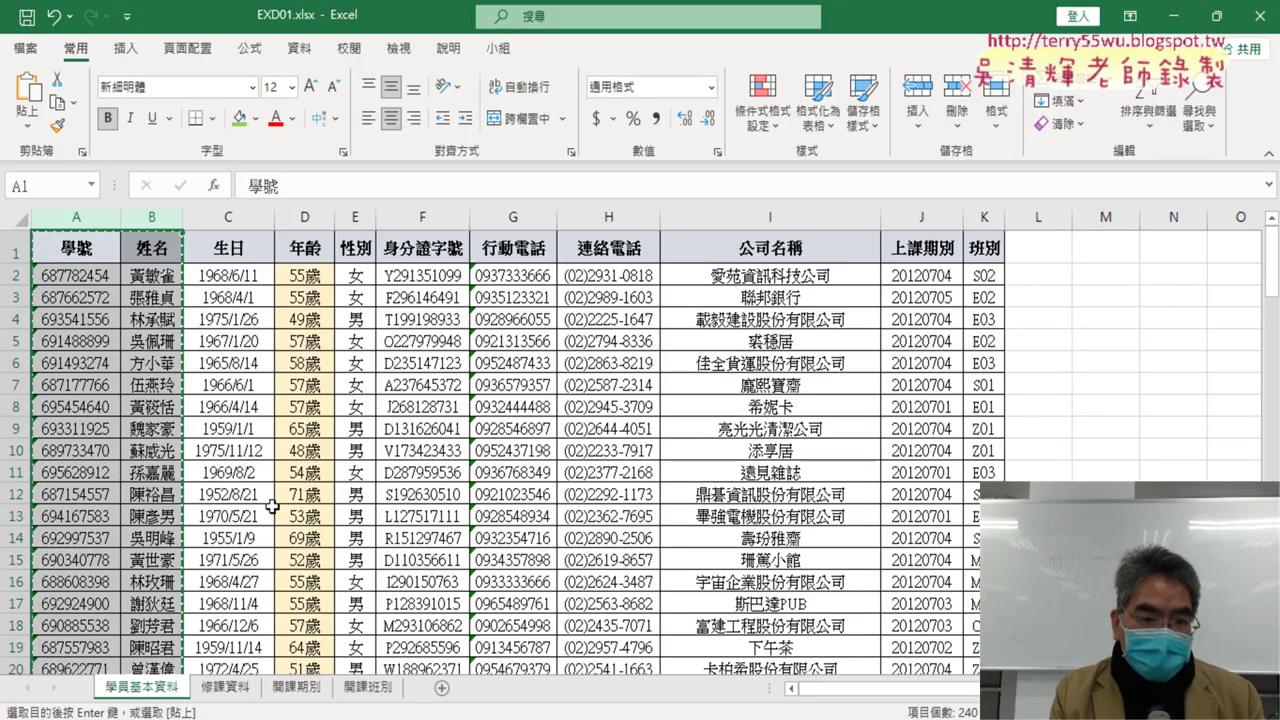
Cut columns J:K (上課期別, 班別) from 學員基本資料 and paste them at 修課資料 C1
{"action": "left_click", "coordinate": [955, 216]}
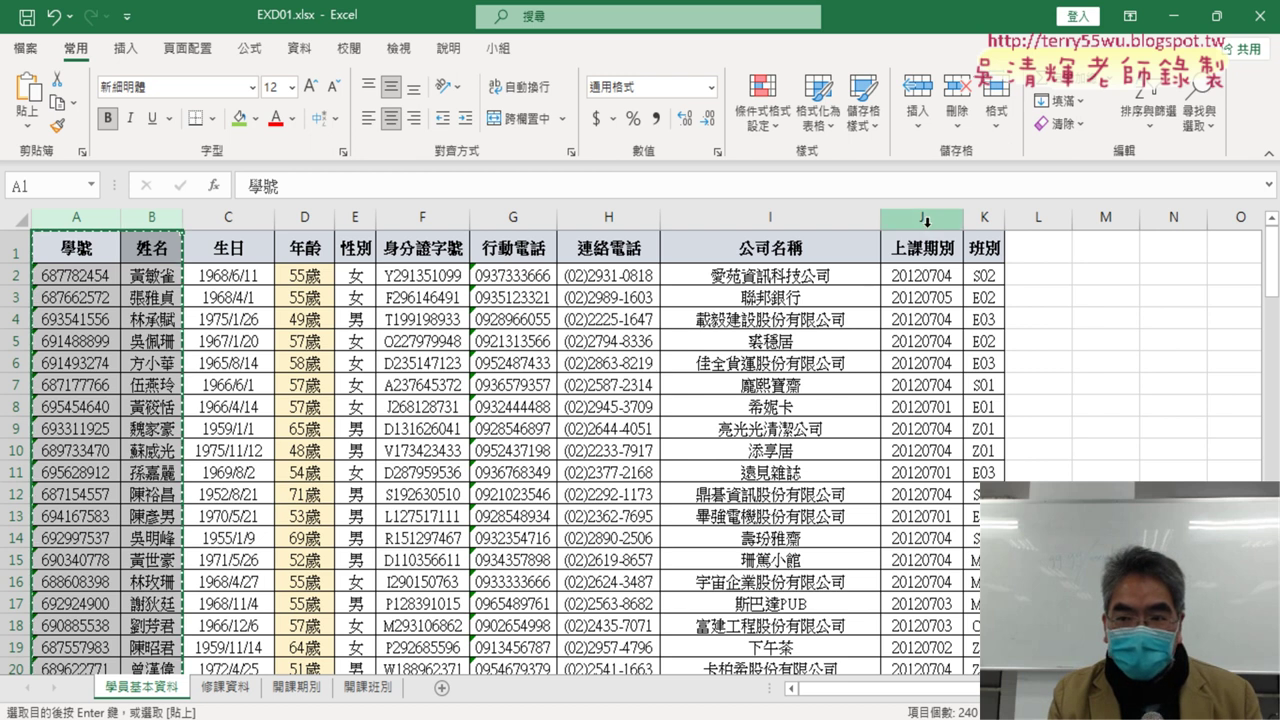
{"action": "left_click_drag", "start_coordinate": [957, 216], "coordinate": [985, 216]}
{"action": "right_click", "coordinate": [953, 324]}
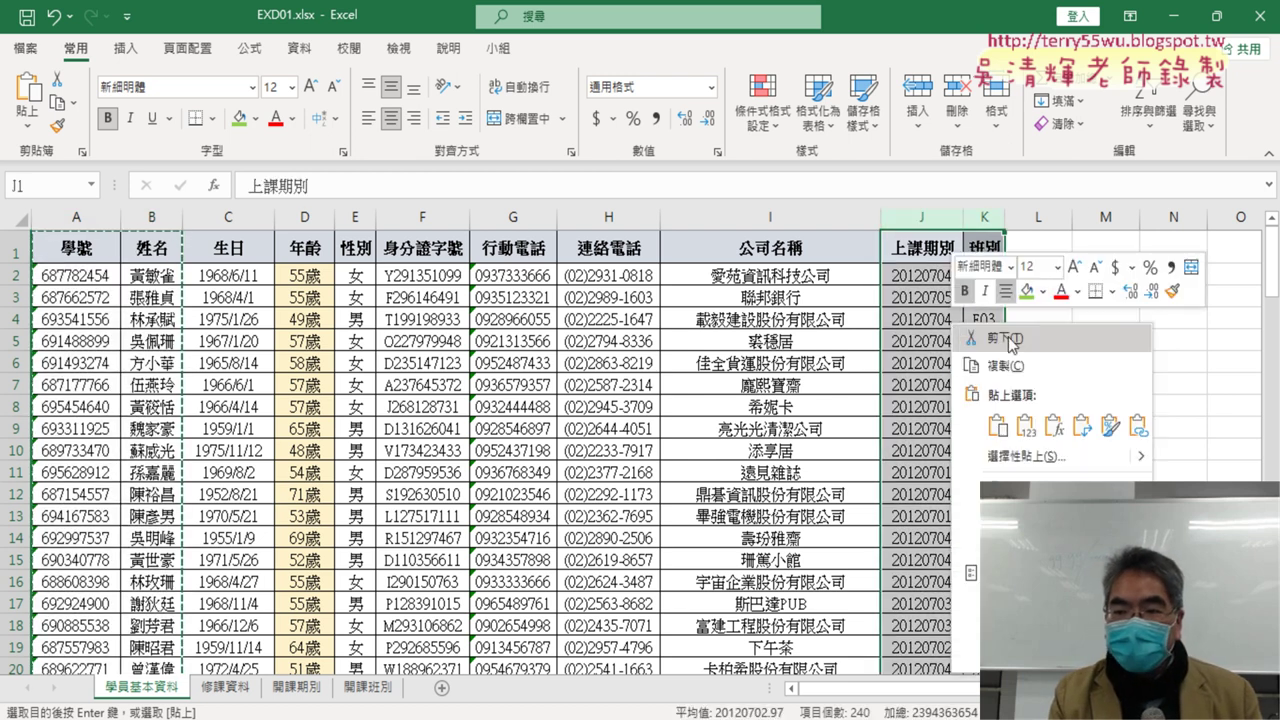
{"action": "left_click", "coordinate": [1009, 339]}
{"action": "left_click", "coordinate": [226, 687]}
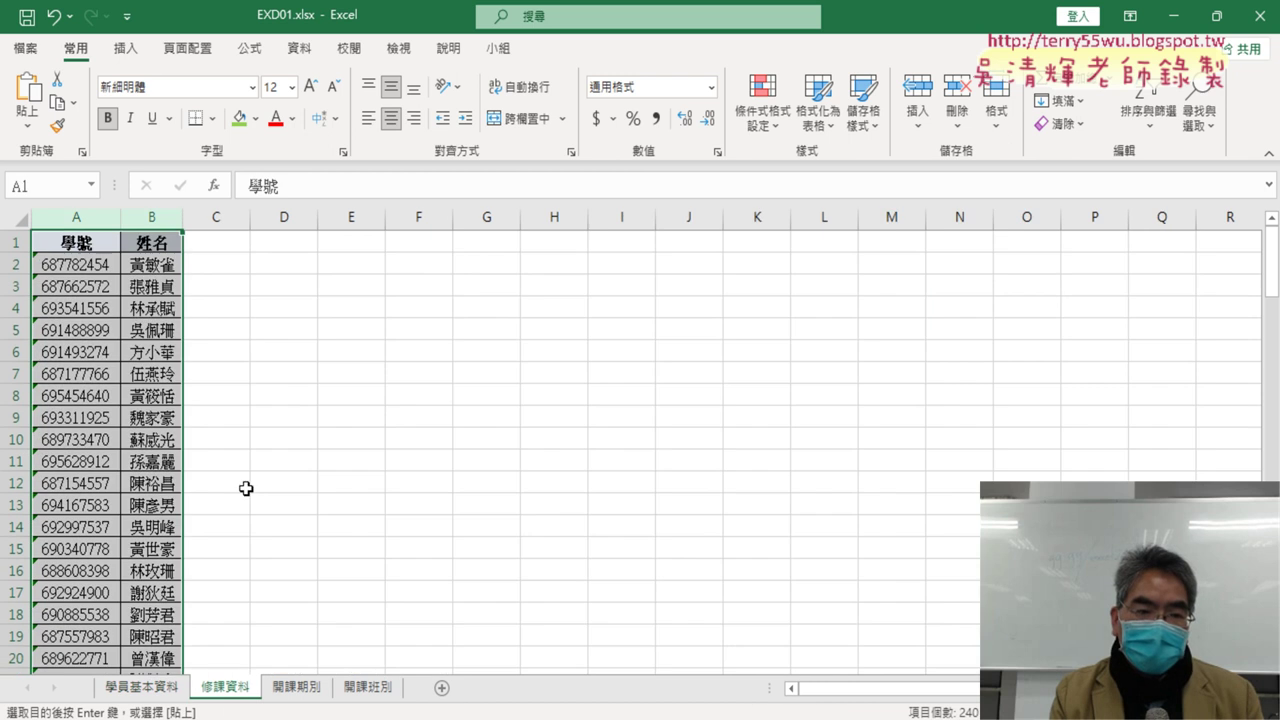
{"action": "left_click", "coordinate": [233, 245]}
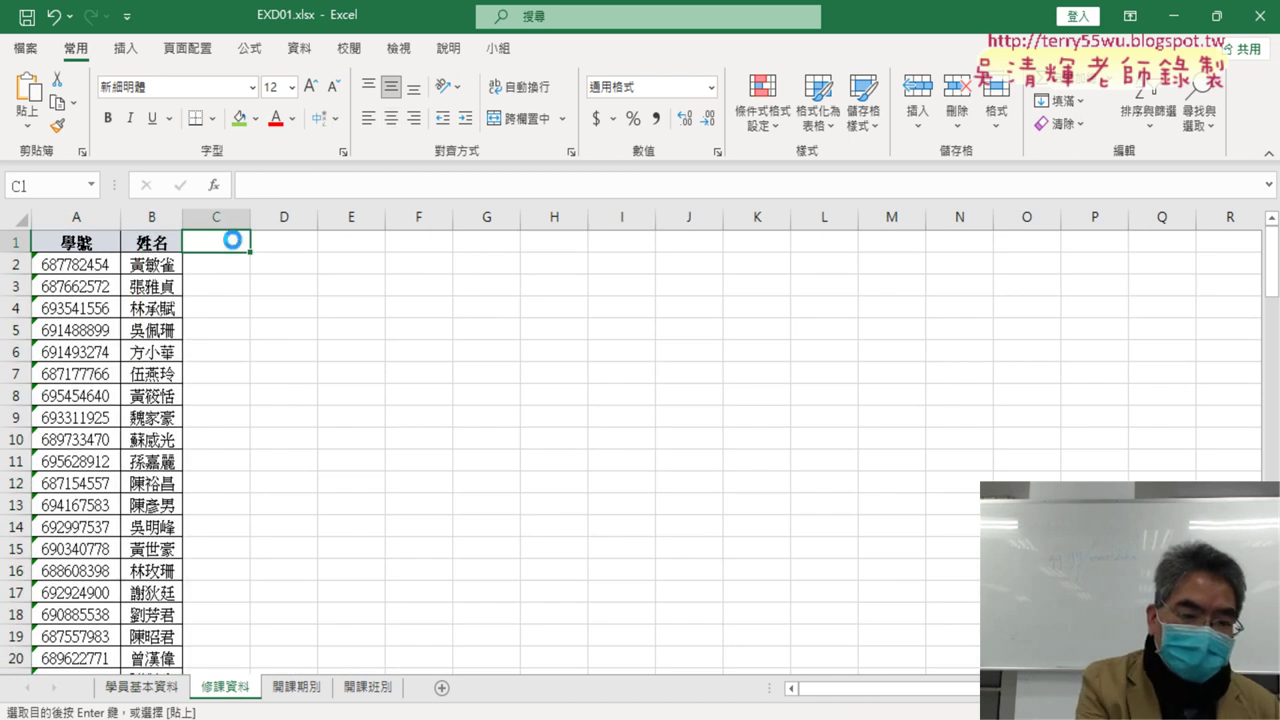
{"action": "key", "text": "ctrl+v"}
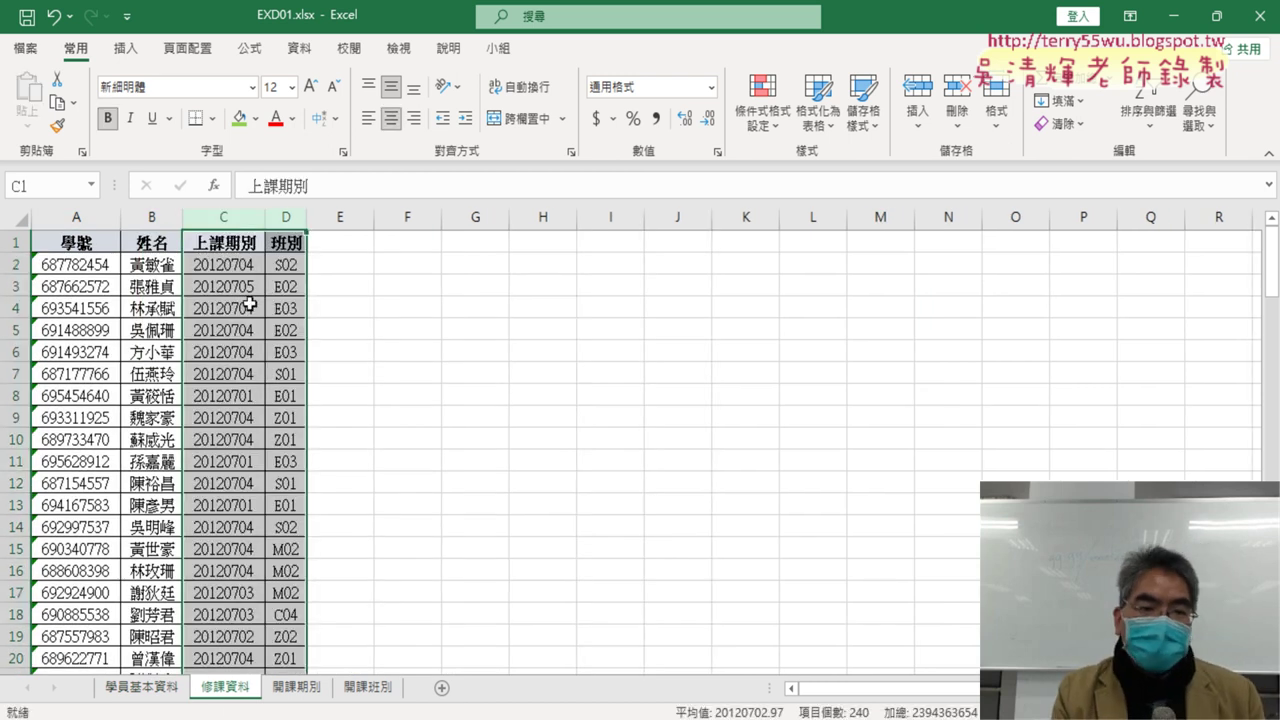
{"action": "left_click", "coordinate": [172, 688]}
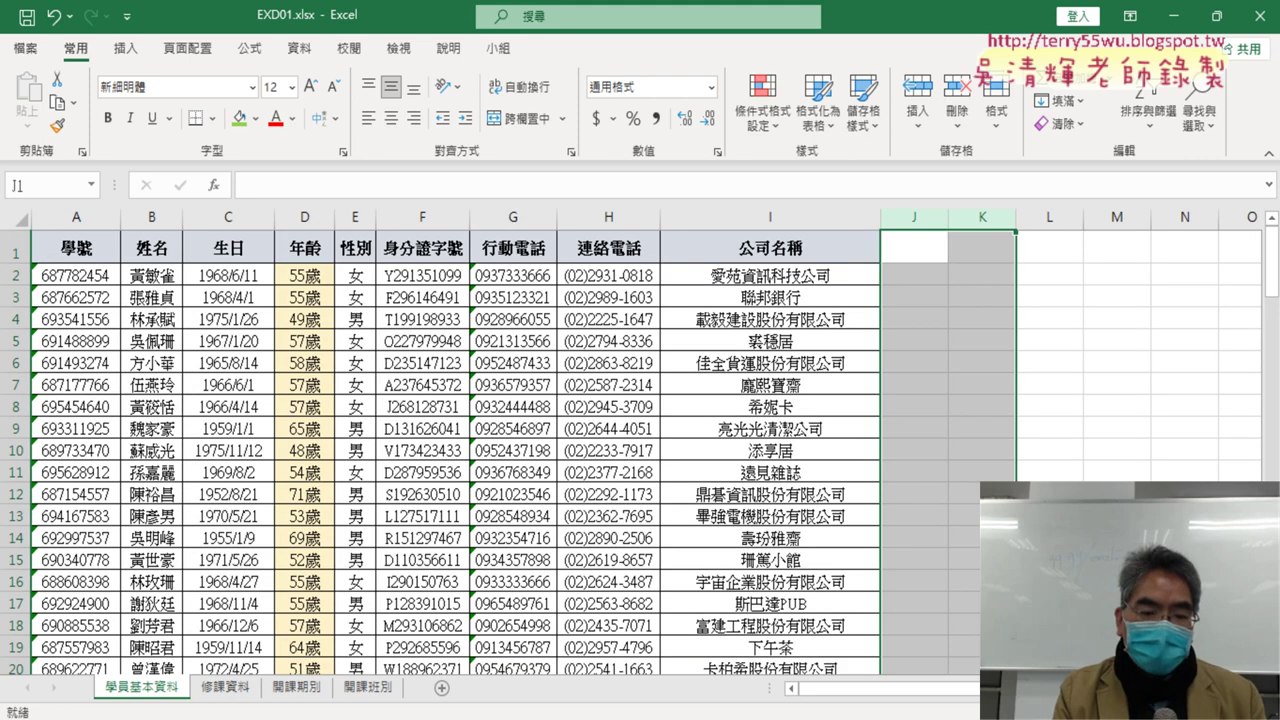
{"action": "key", "text": "alt+Tab"}
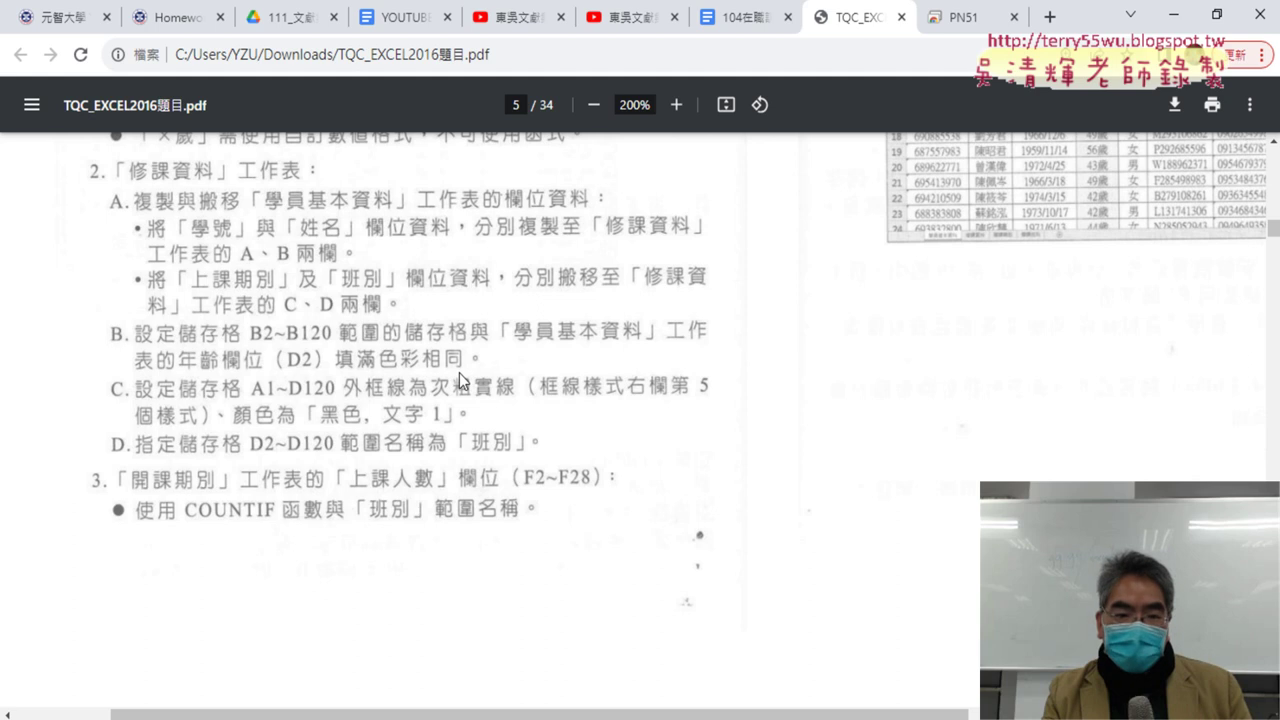
{"action": "key", "text": "alt+Tab"}
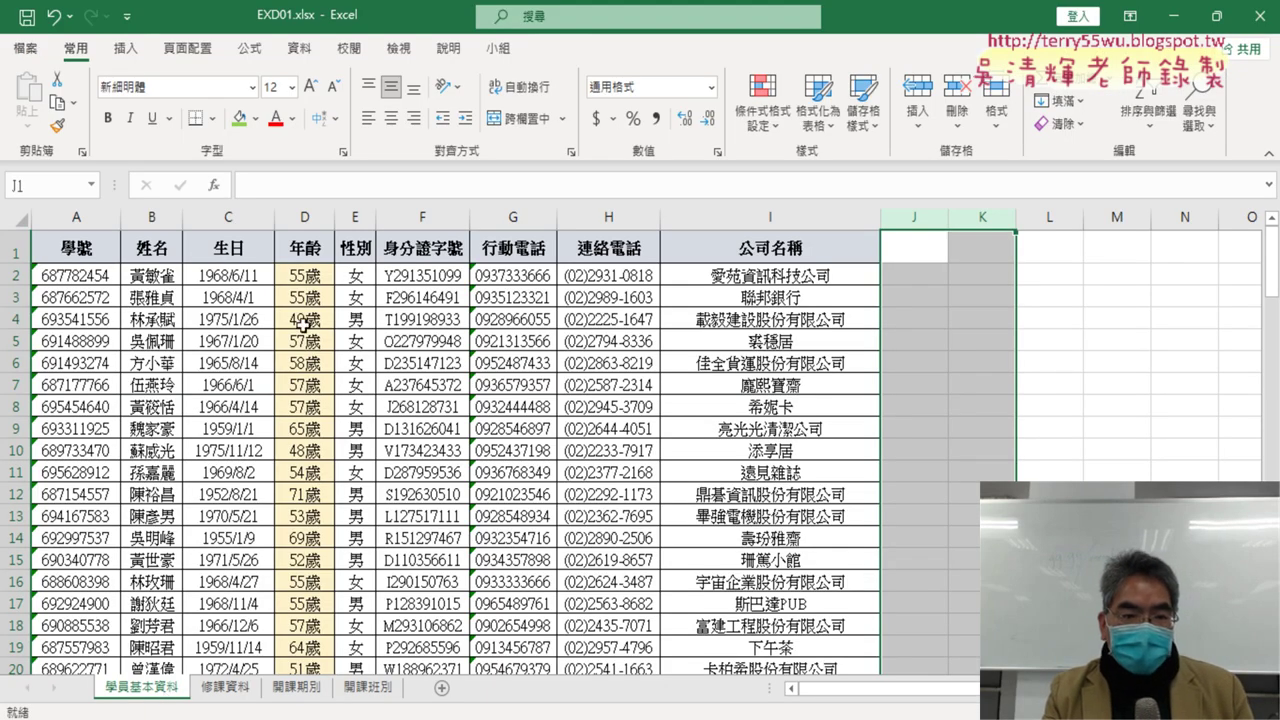
Fill the 年齡 cells from D2 with Gold, Accent 4, Lighter 80%, then go to 修課資料
{"action": "left_click", "coordinate": [312, 279]}
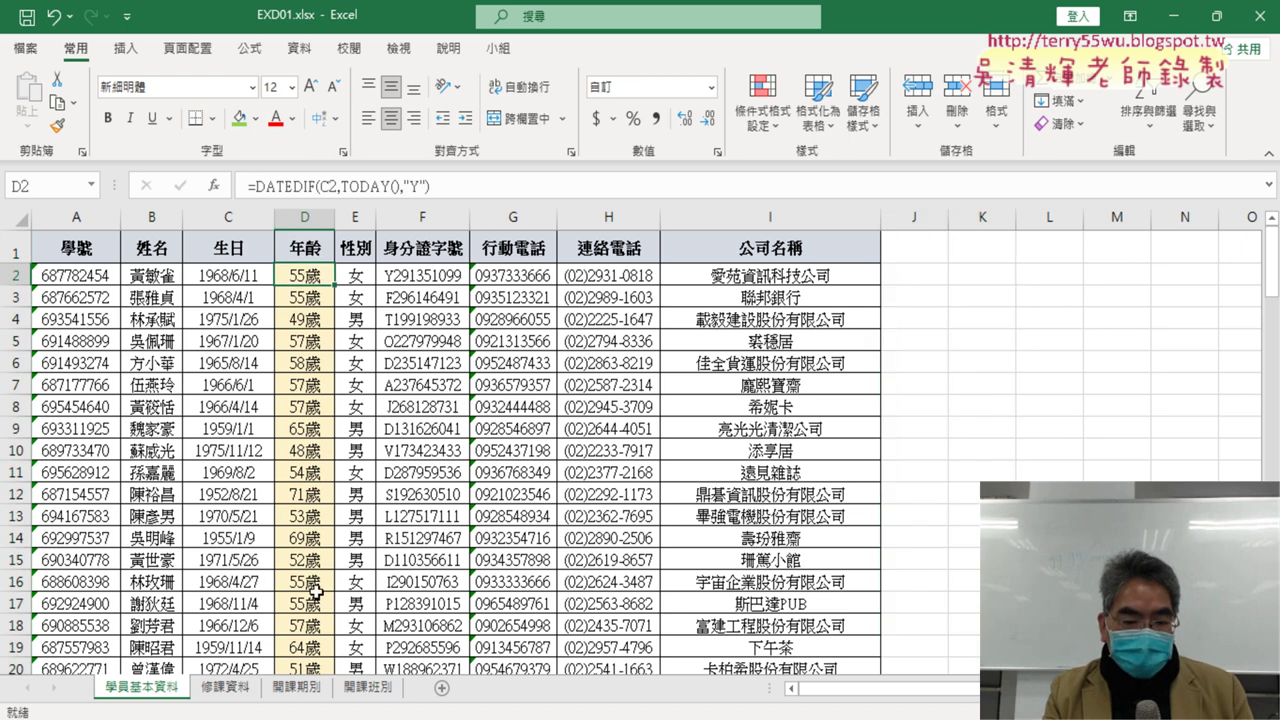
{"action": "key", "text": "alt+Tab"}
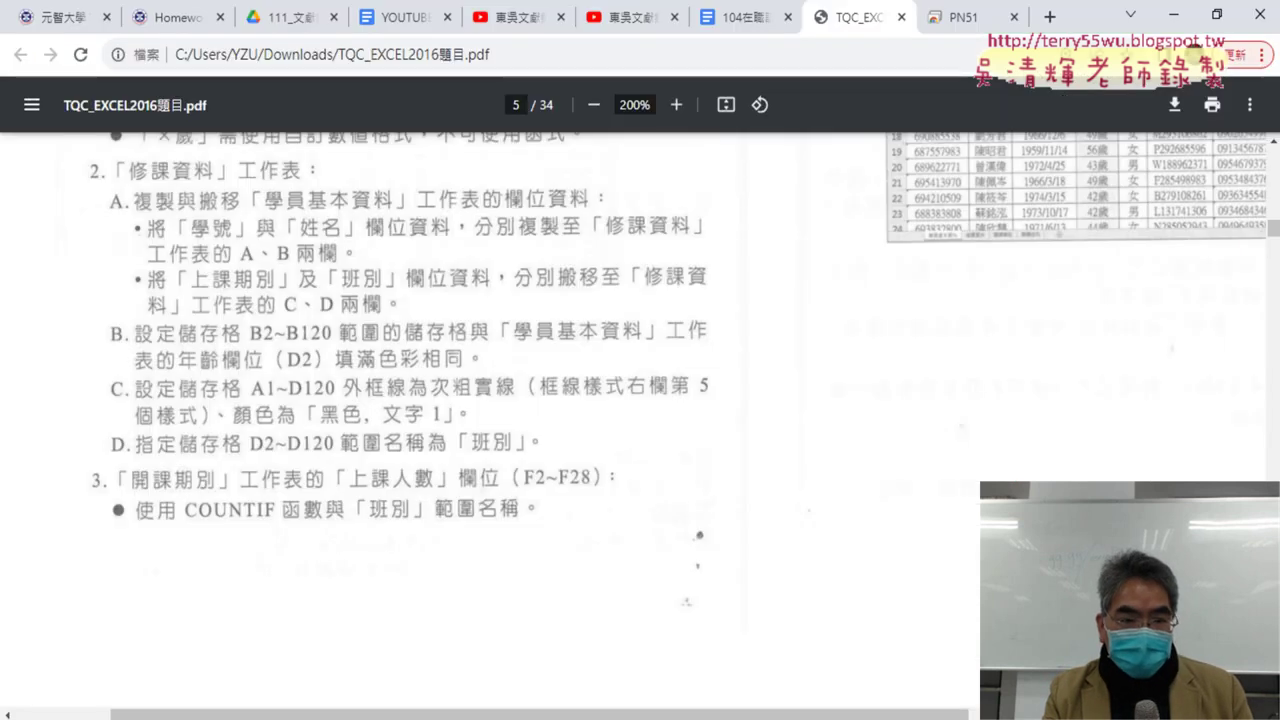
{"action": "key", "text": "alt+Tab"}
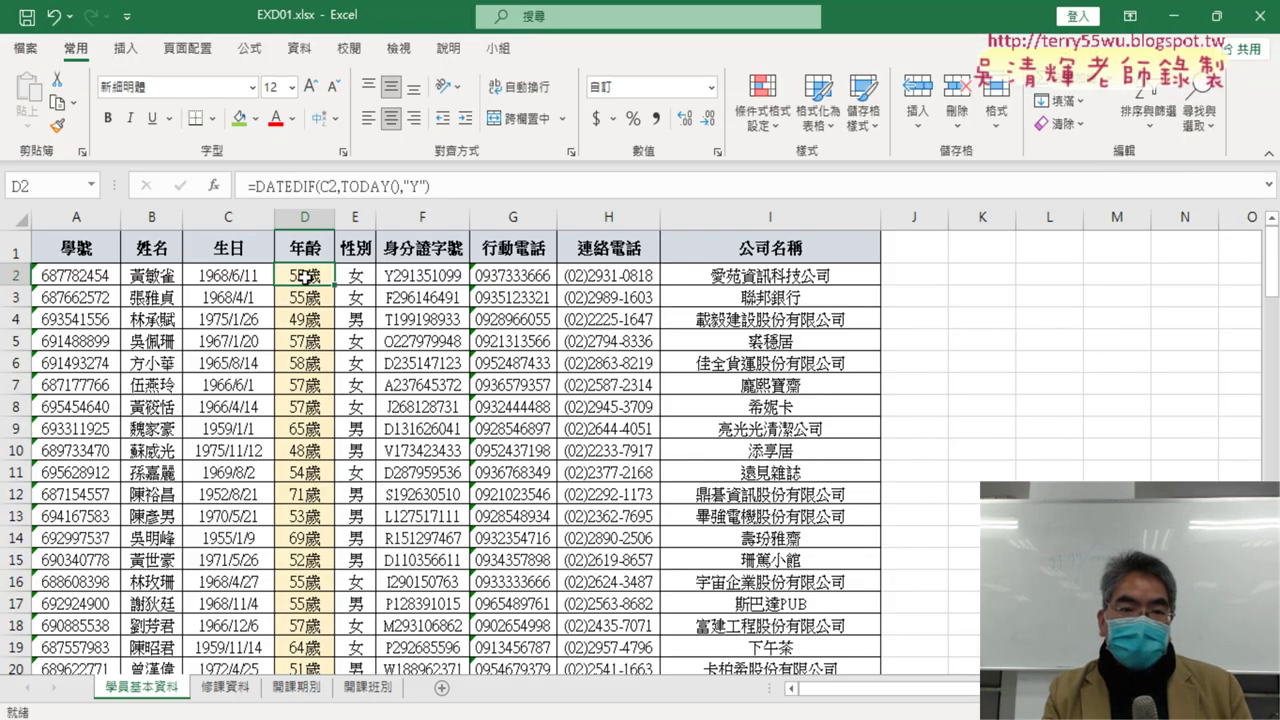
{"action": "left_click", "coordinate": [258, 119]}
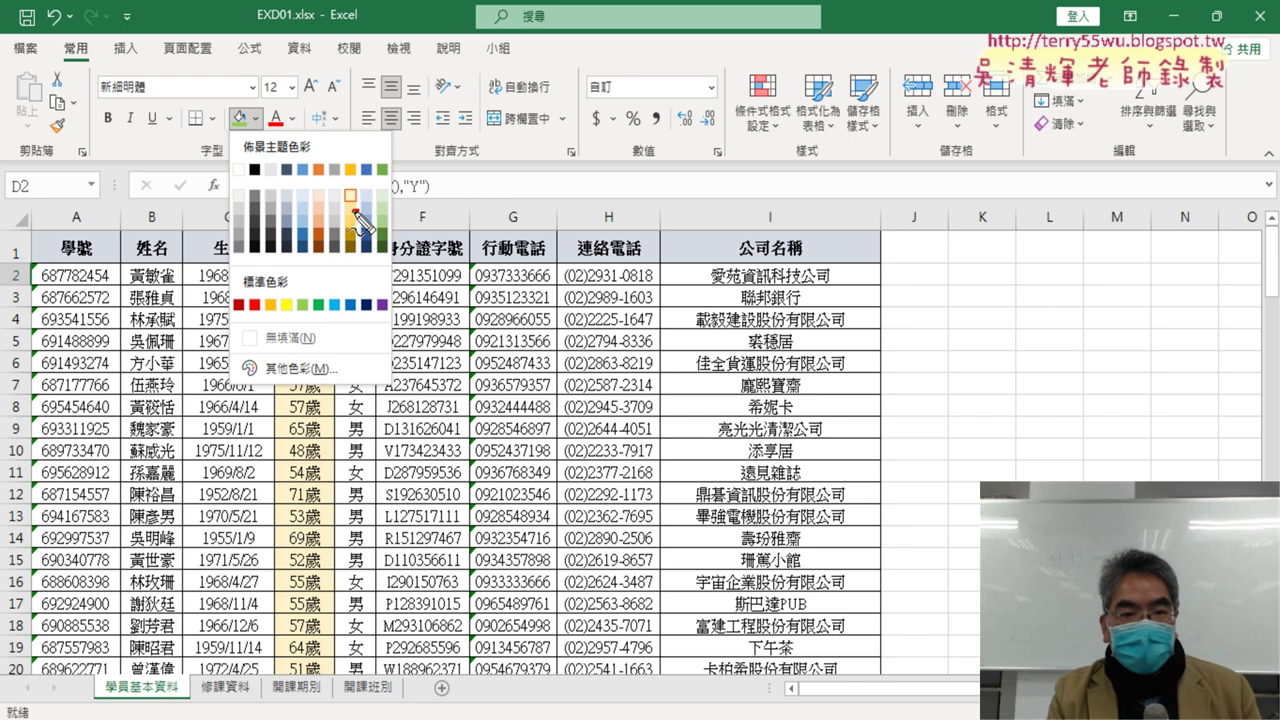
{"action": "left_click_drag", "start_coordinate": [356, 183], "coordinate": [363, 210]}
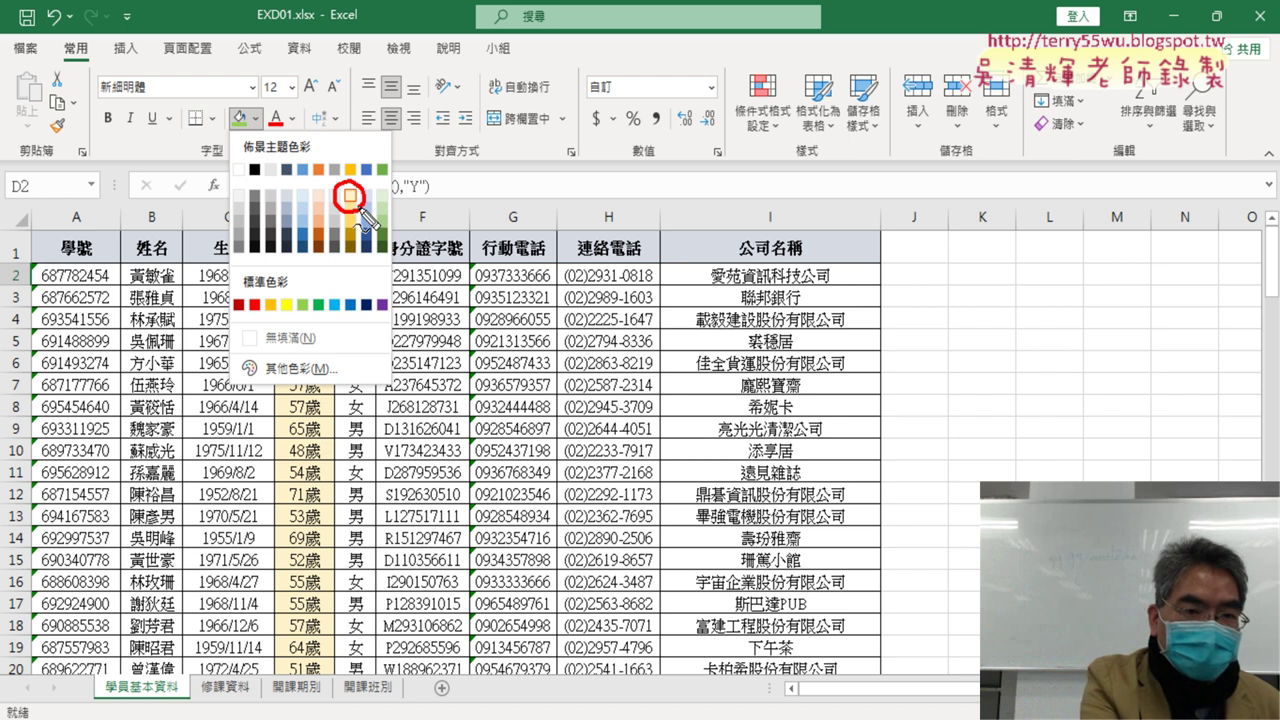
{"action": "left_click", "coordinate": [360, 212]}
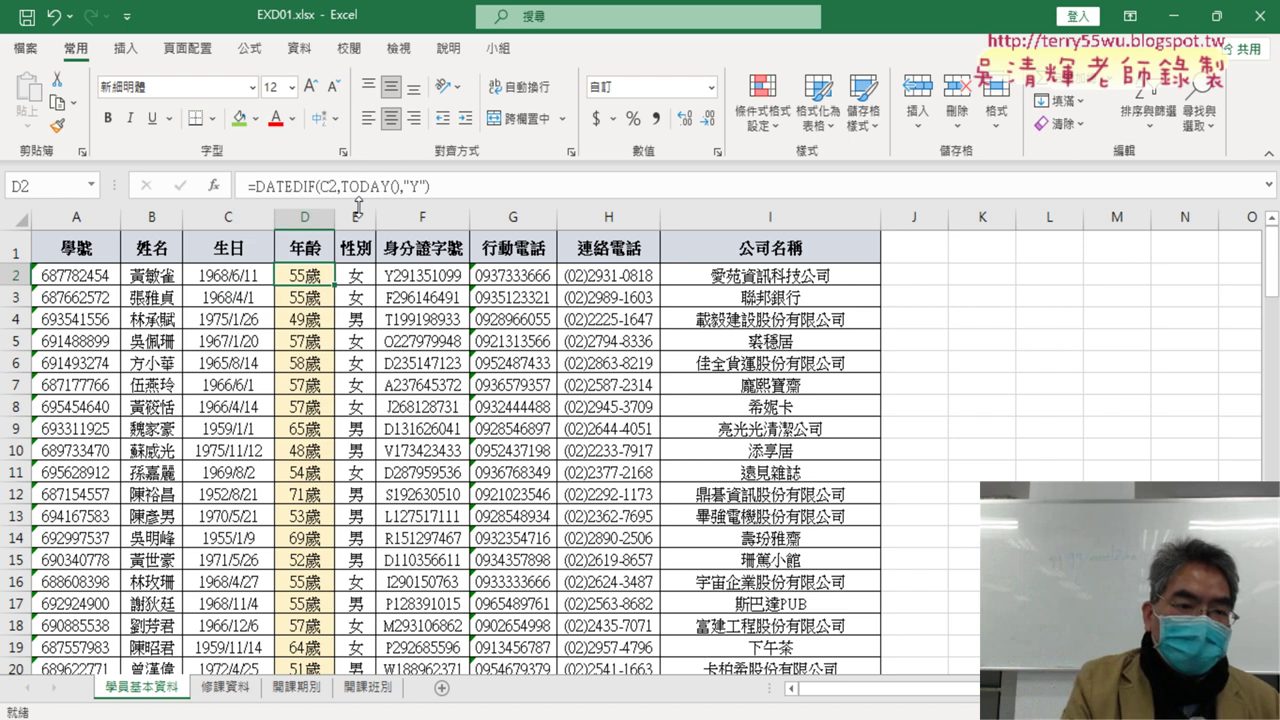
{"action": "left_click", "coordinate": [232, 690]}
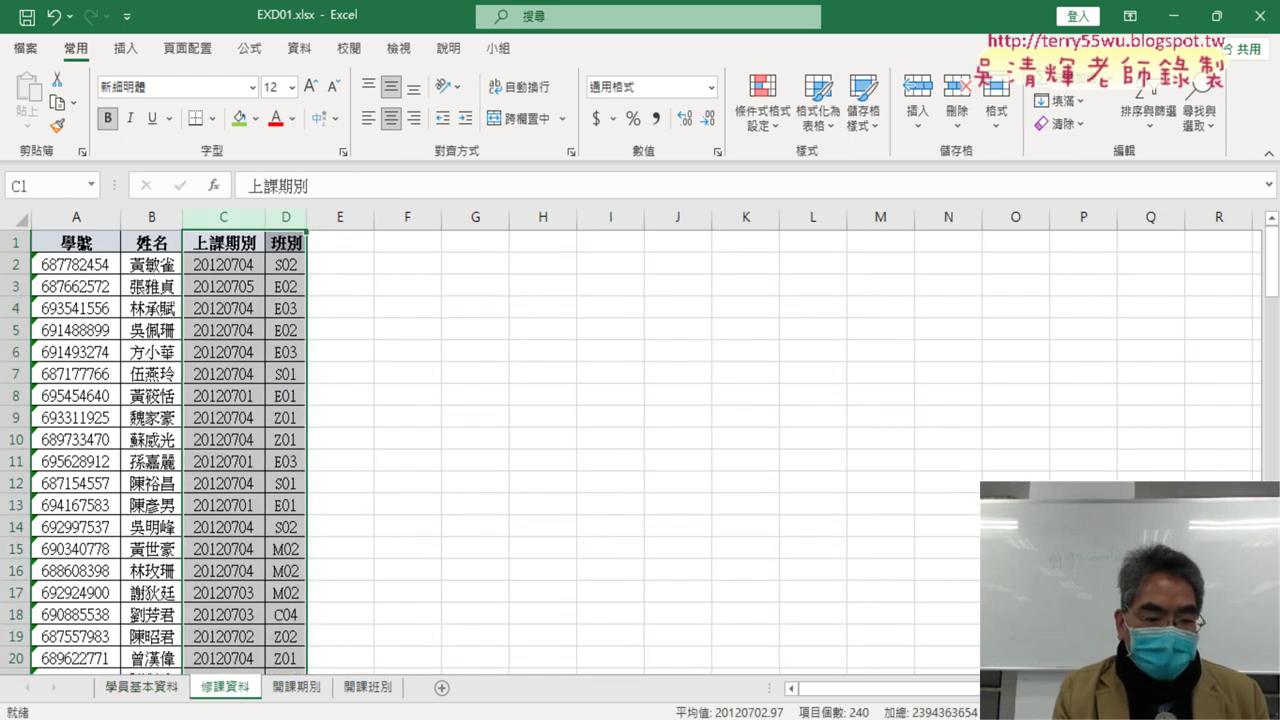
Tint the 姓名 cells B2:B120 Gold, Accent 4, Lighter 80% and return to the sheet top
{"action": "key", "text": "alt+Tab"}
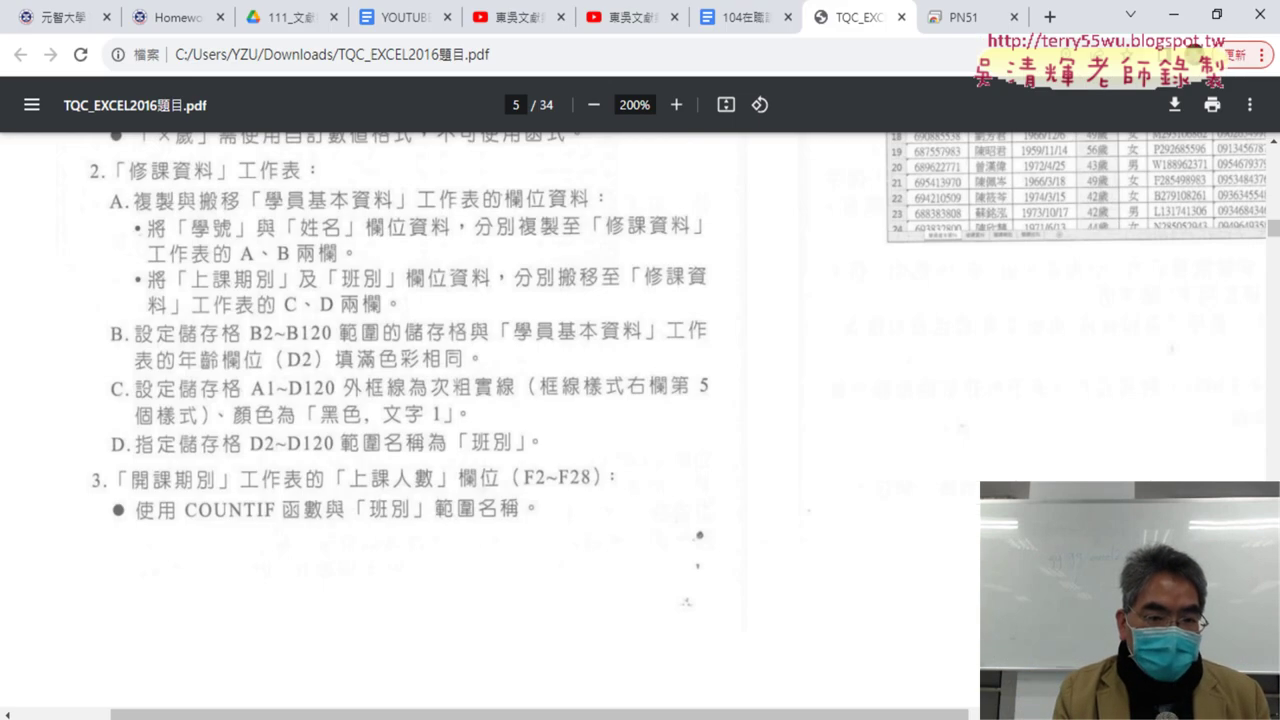
{"action": "key", "text": "alt+Tab"}
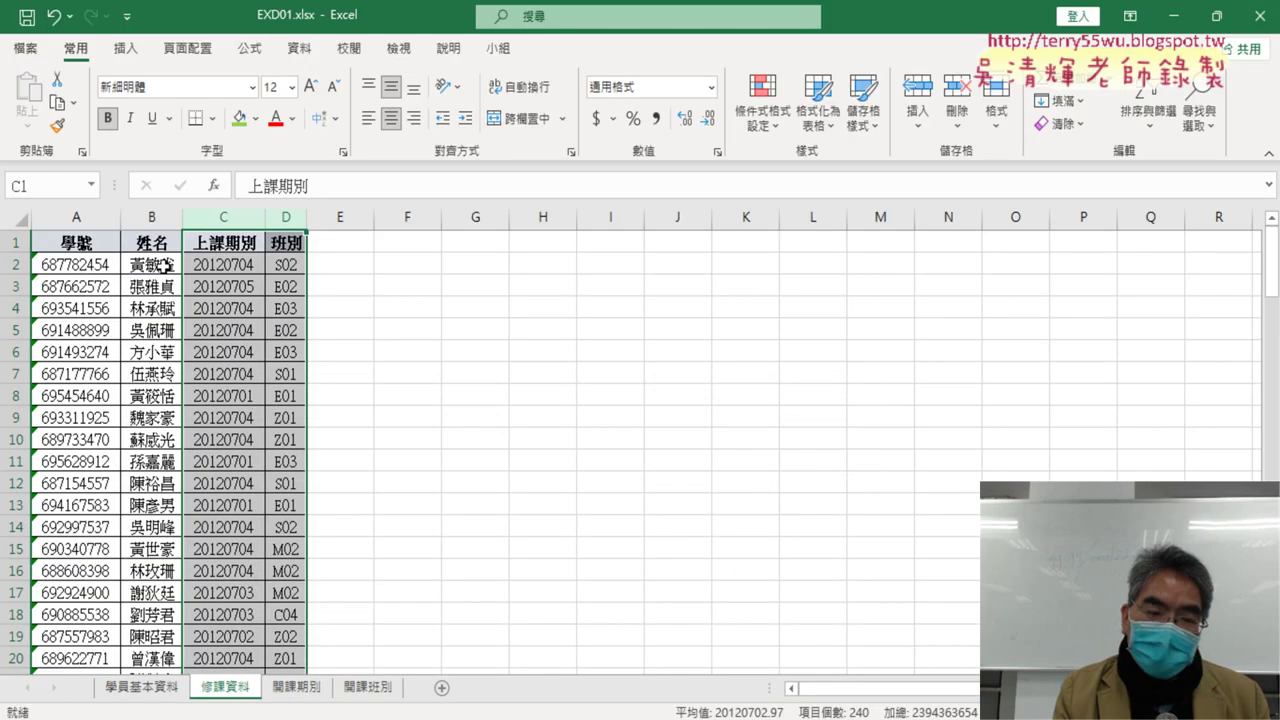
{"action": "left_click", "coordinate": [160, 265]}
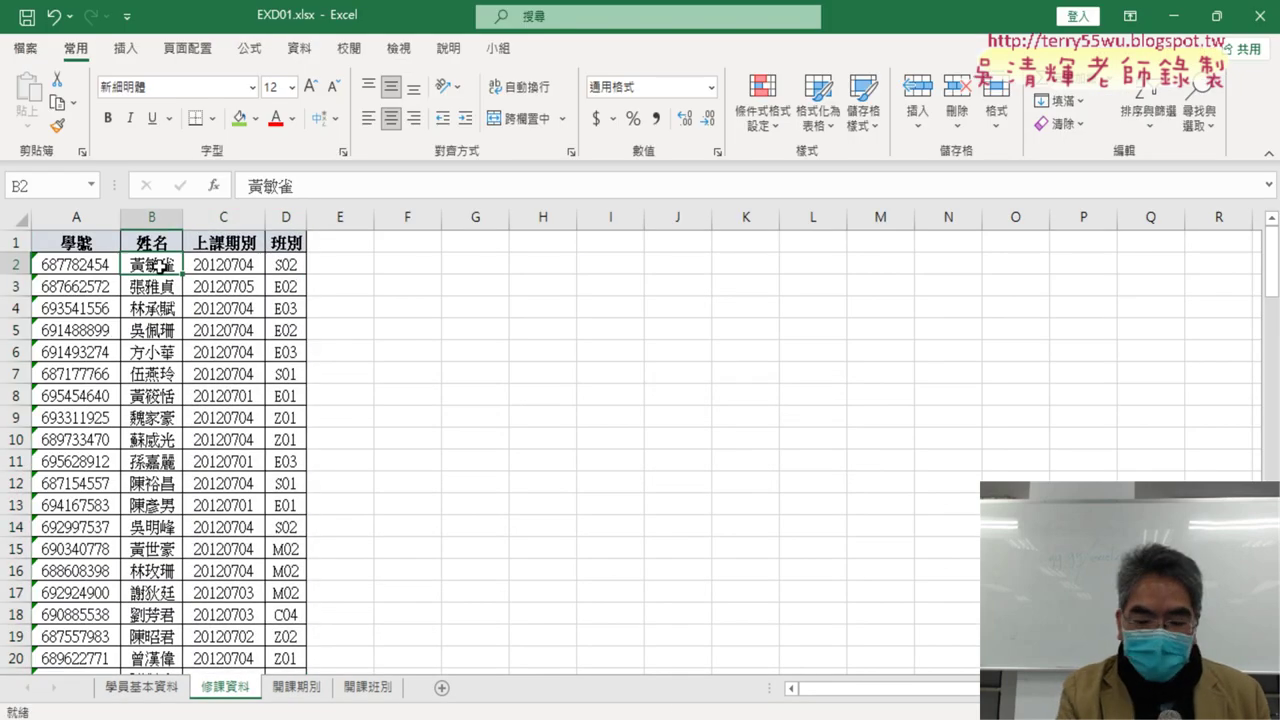
{"action": "key", "text": "ctrl+shift+Down"}
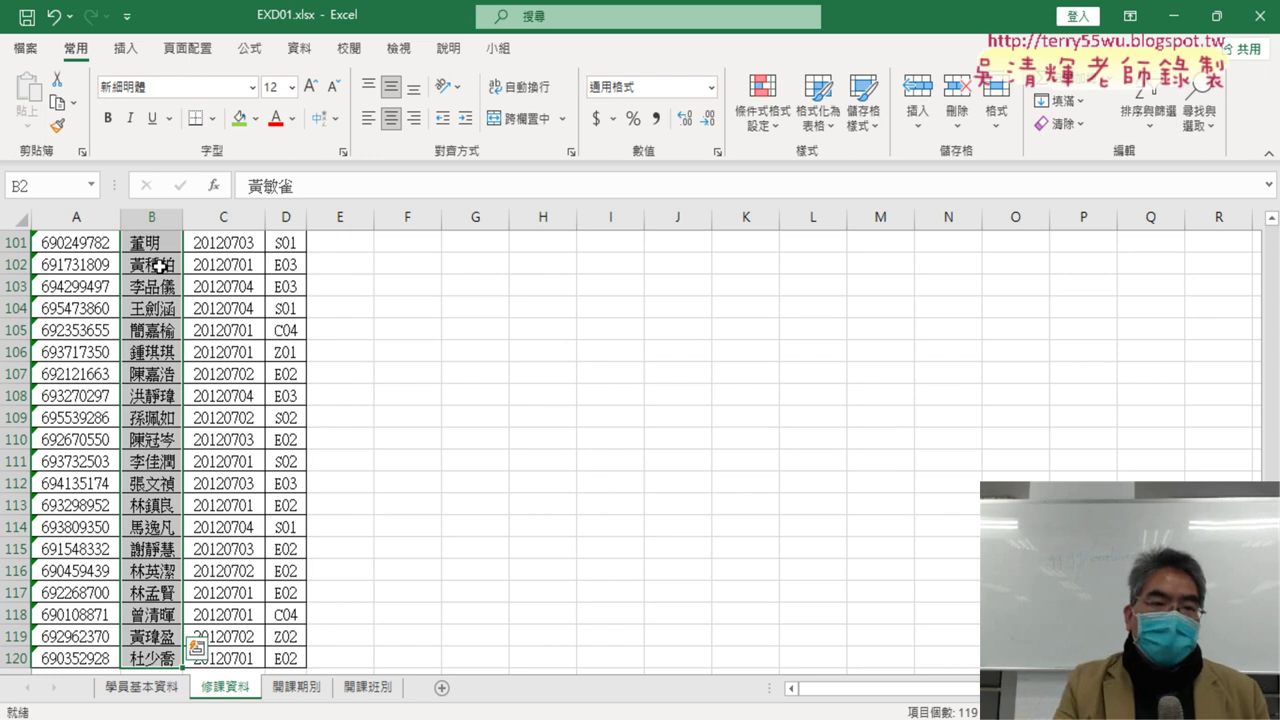
{"action": "left_click", "coordinate": [257, 120]}
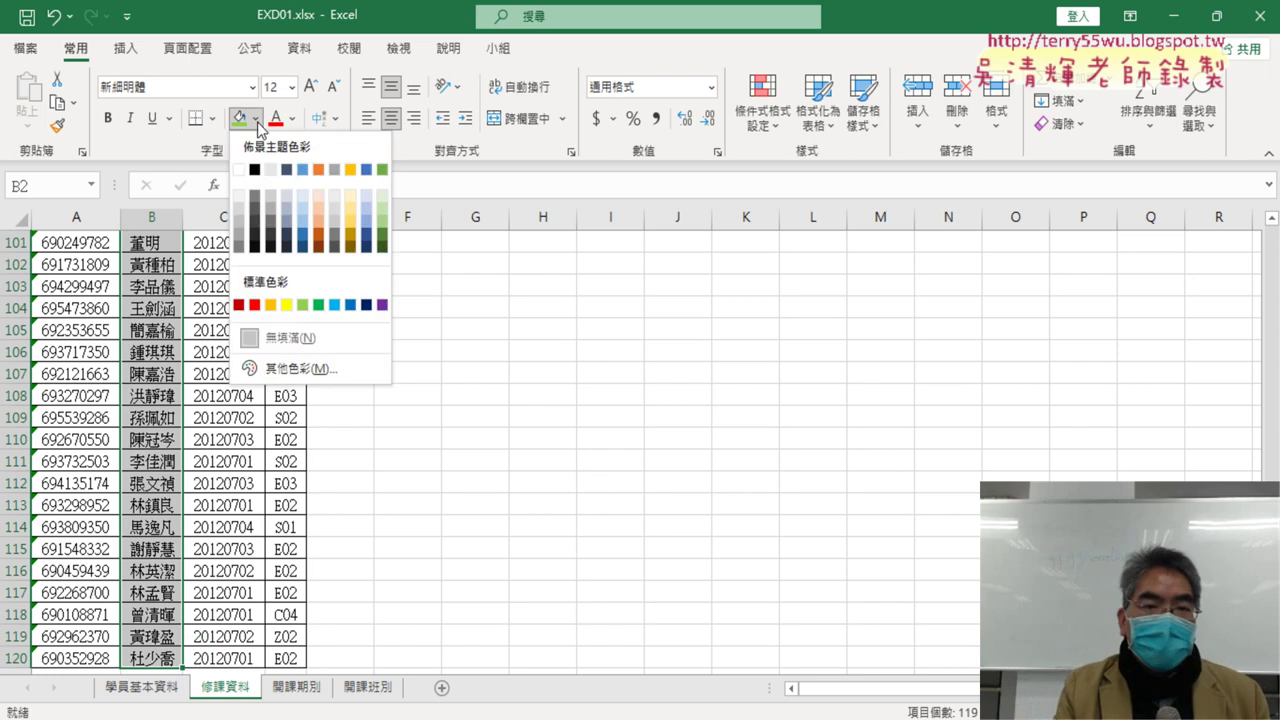
{"action": "left_click", "coordinate": [352, 203]}
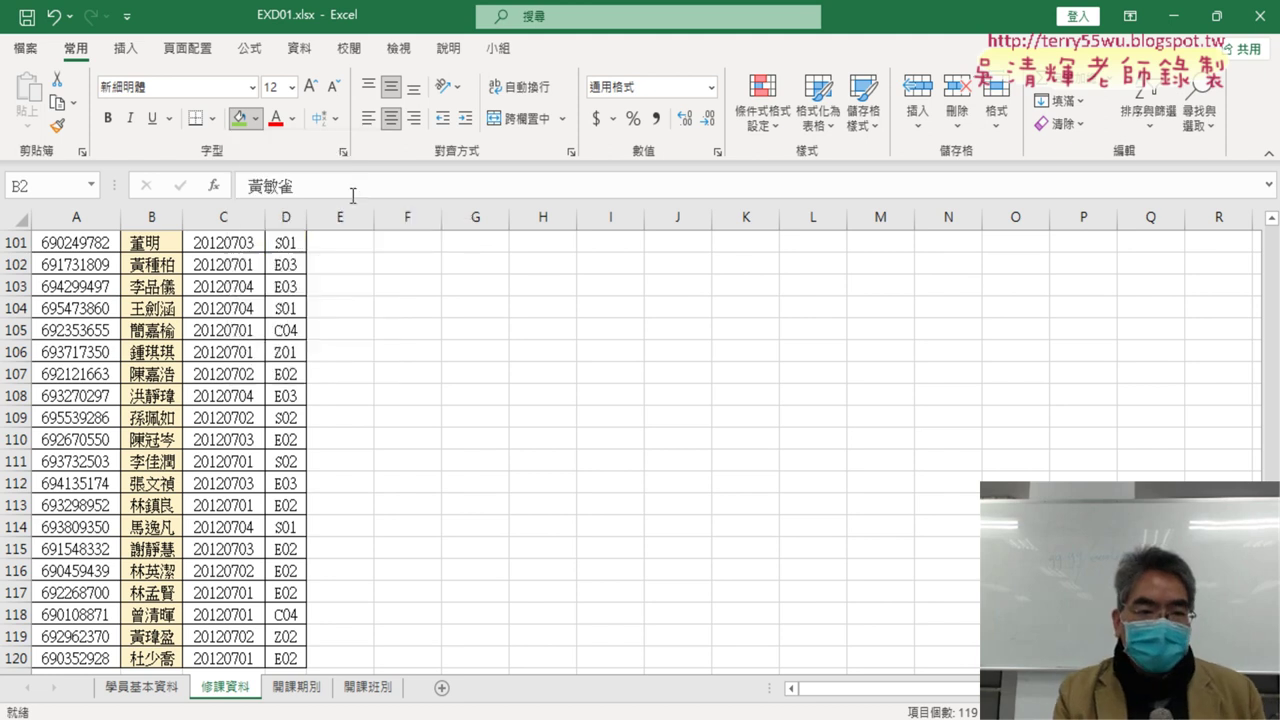
{"action": "key", "text": "ctrl+BackSpace"}
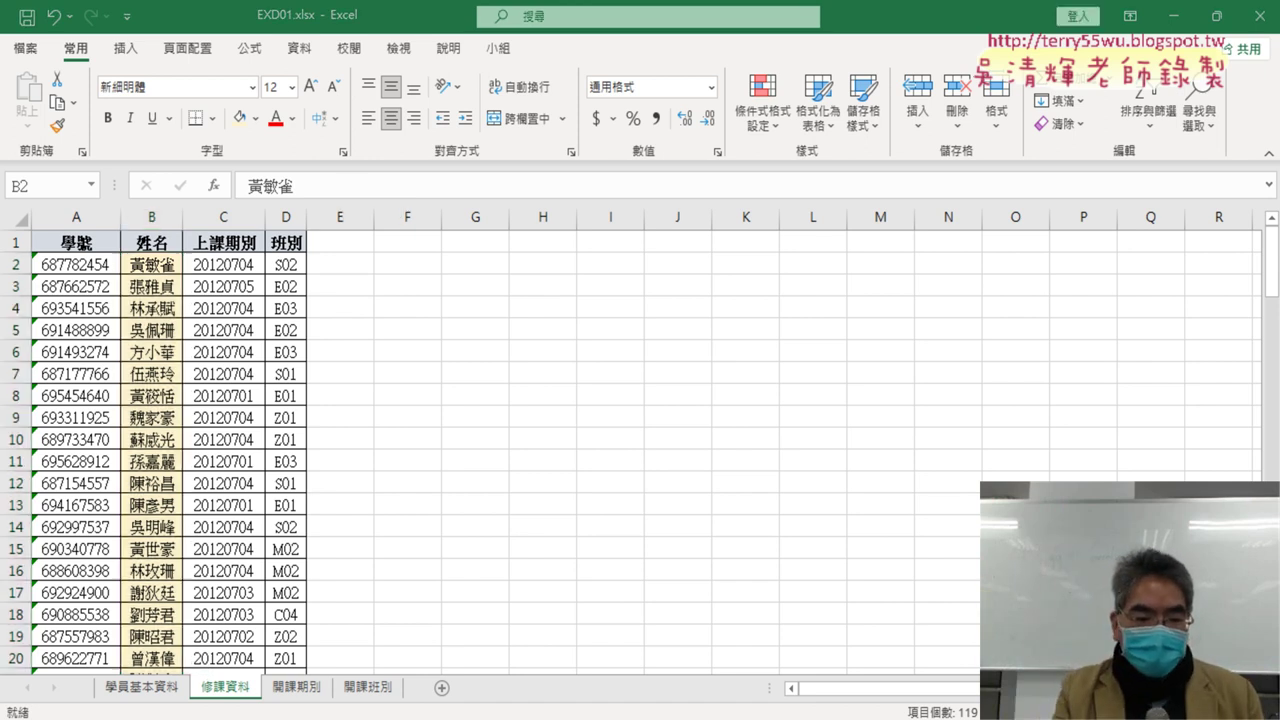
{"action": "key", "text": "alt+Tab"}
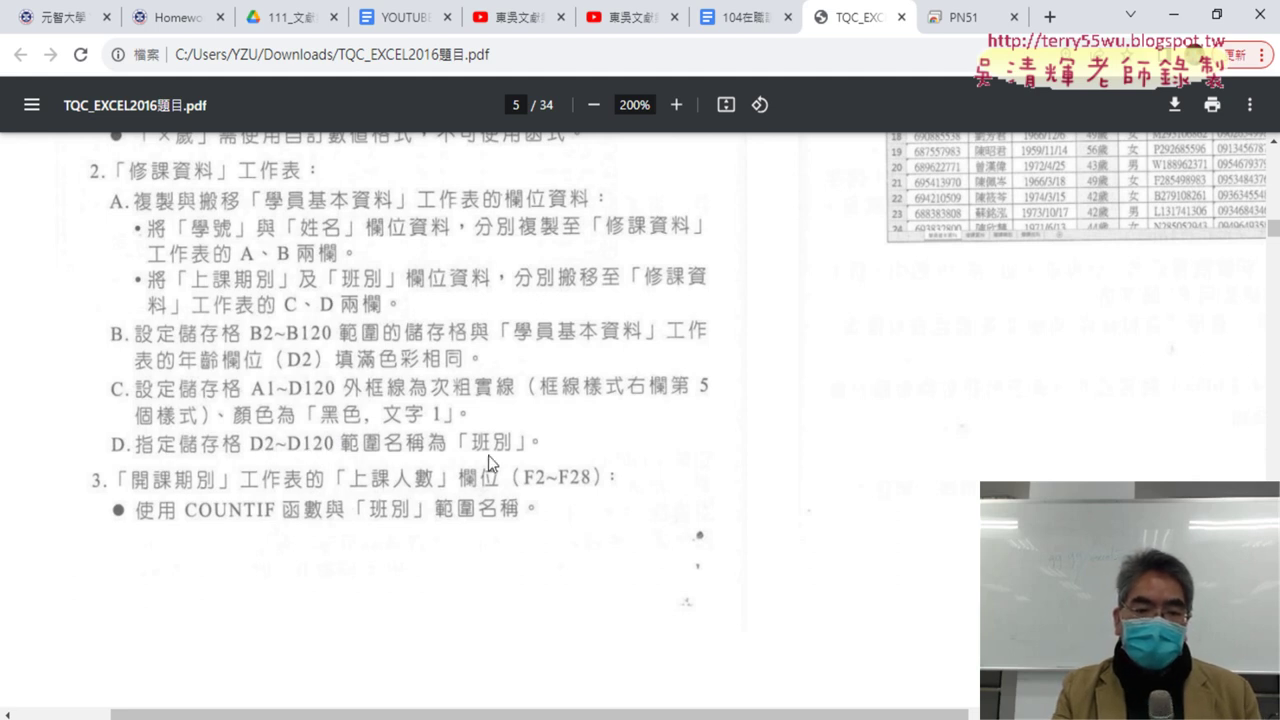
Select 修課資料 D2:D120 and enter 班別 in the Name Box as its range name
{"action": "left_click", "coordinate": [1183, 28]}
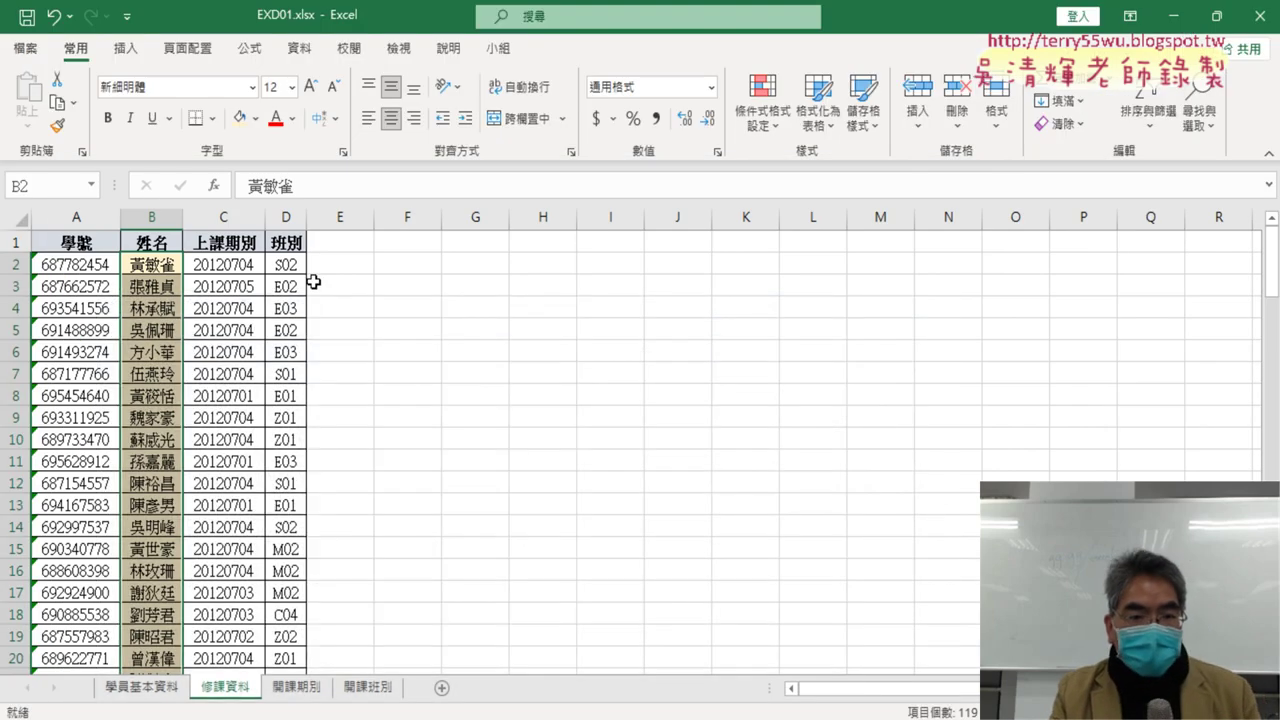
{"action": "left_click", "coordinate": [288, 265]}
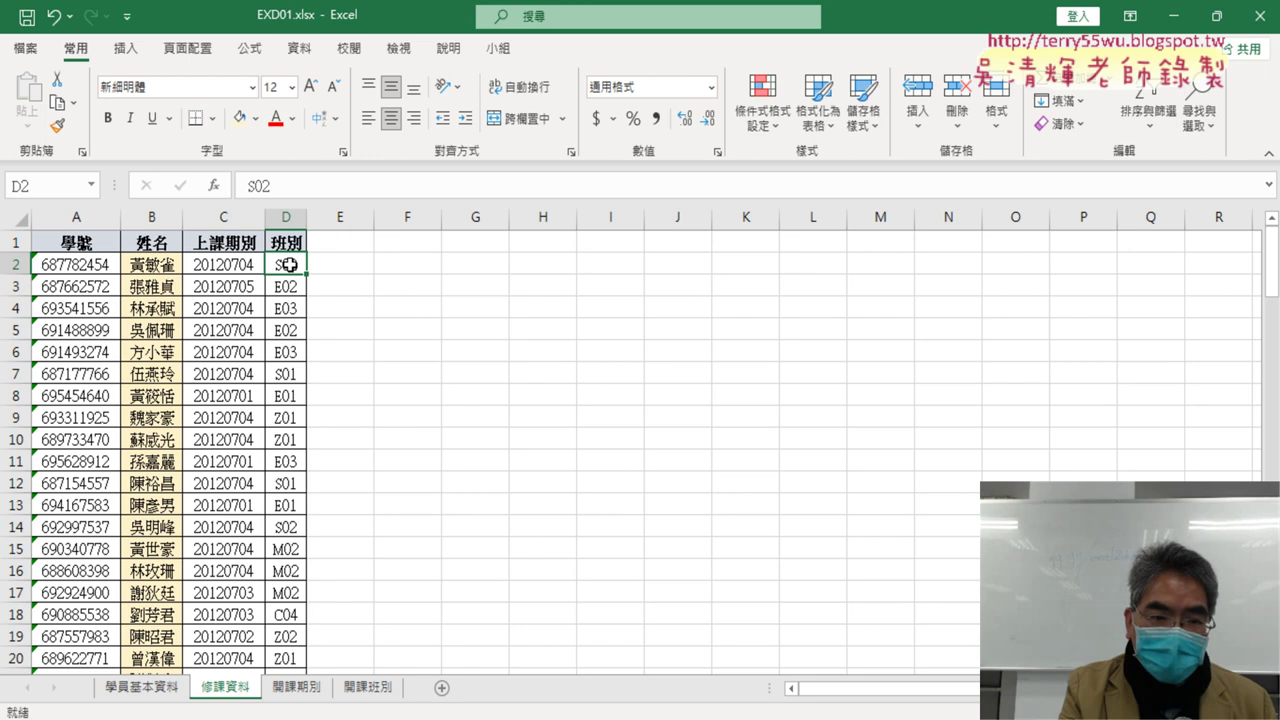
{"action": "key", "text": "ctrl+shift+Down"}
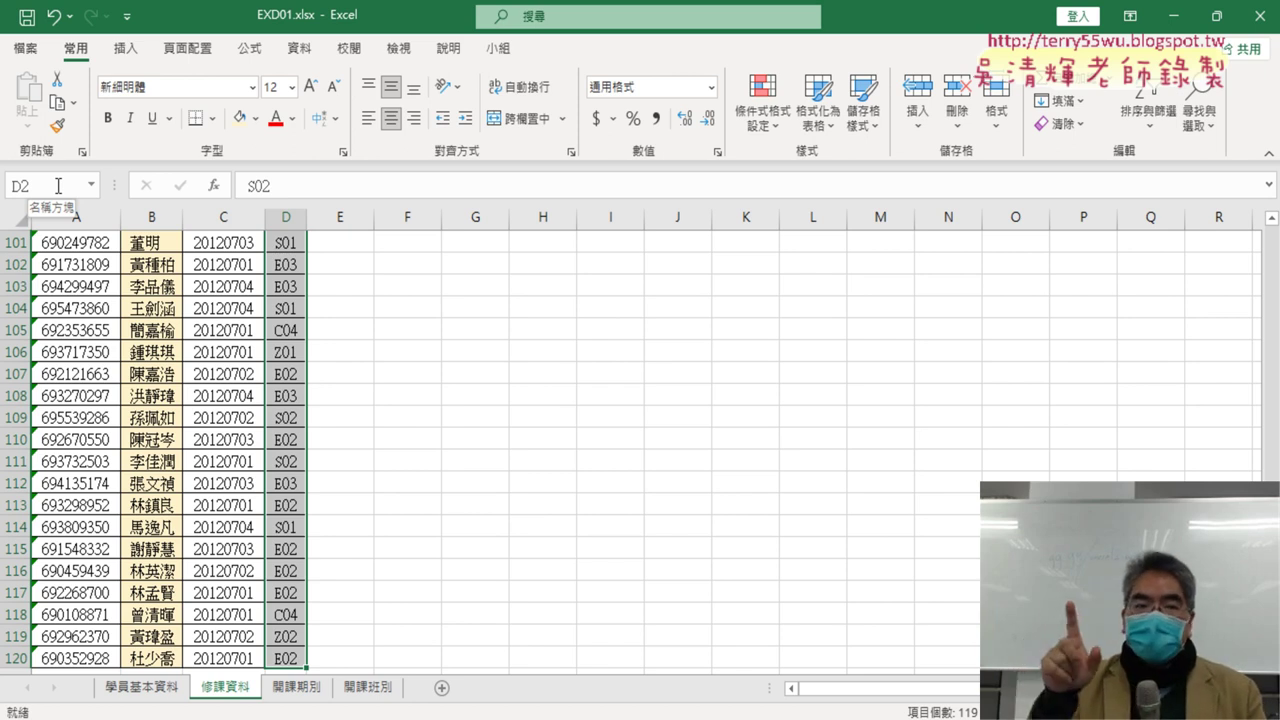
{"action": "left_click", "coordinate": [58, 186]}
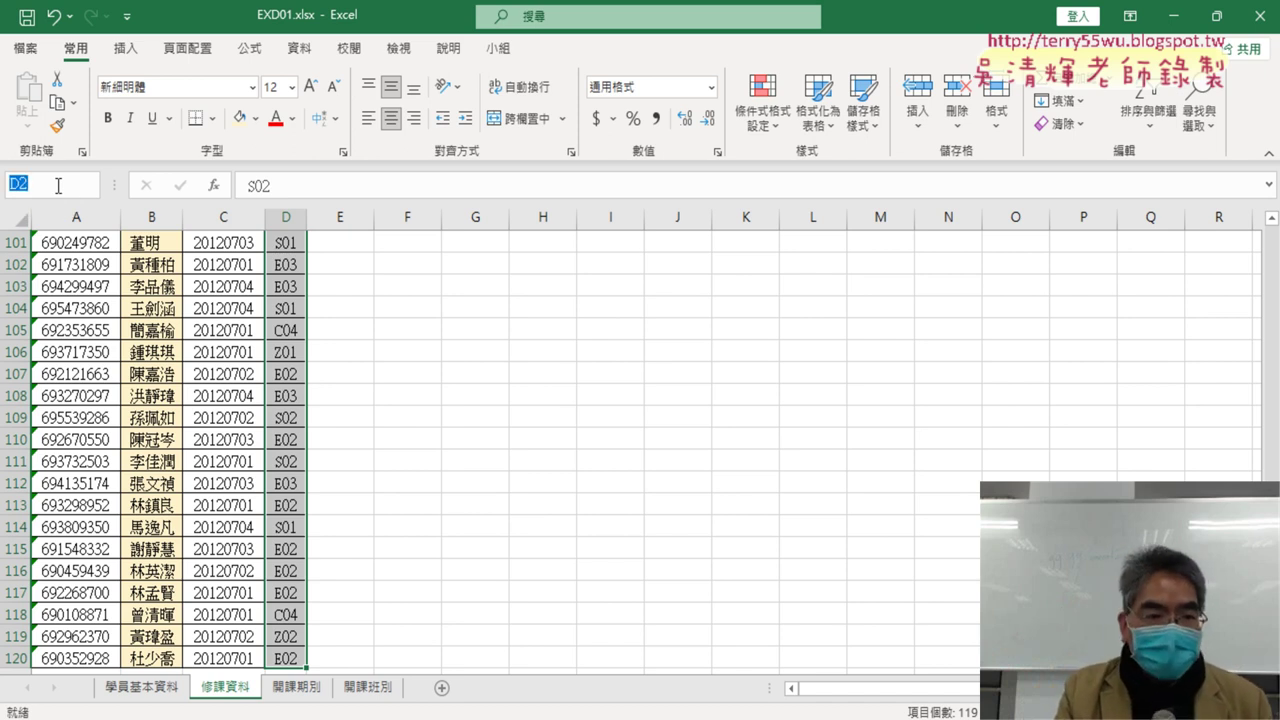
{"action": "type", "text": "班"}
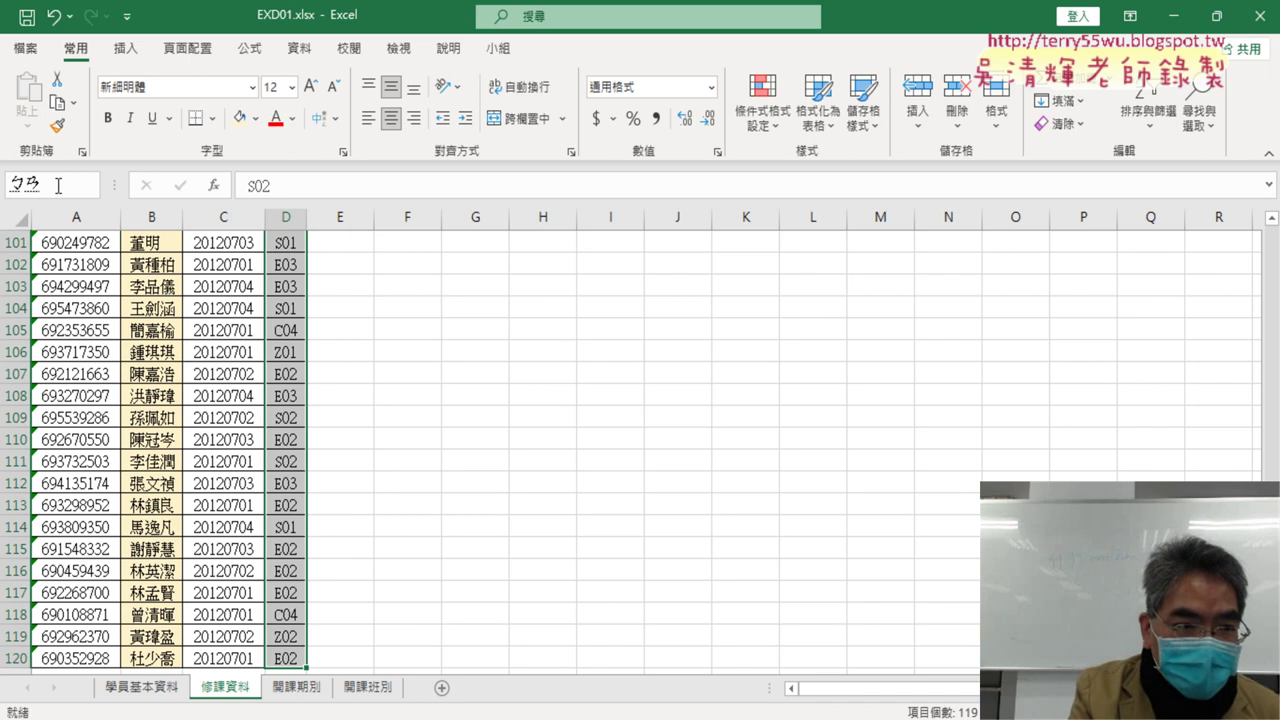
{"action": "type", "text": "別"}
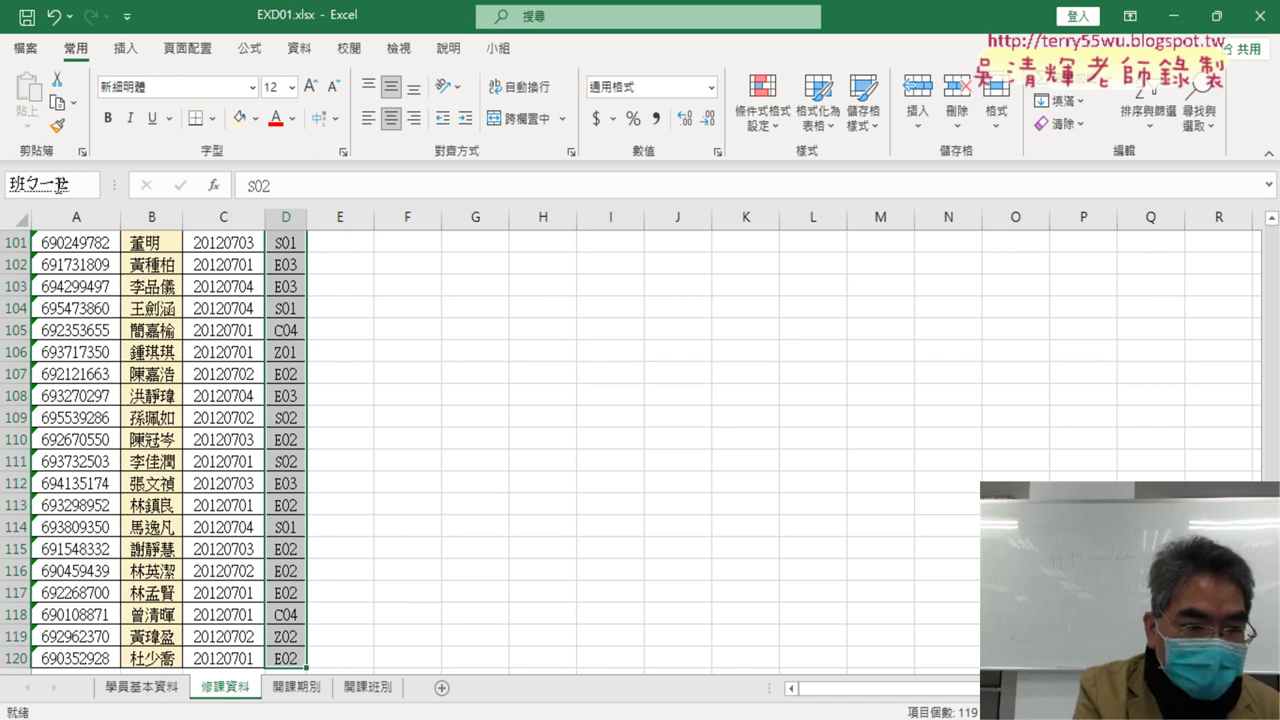
{"action": "key", "text": "Return"}
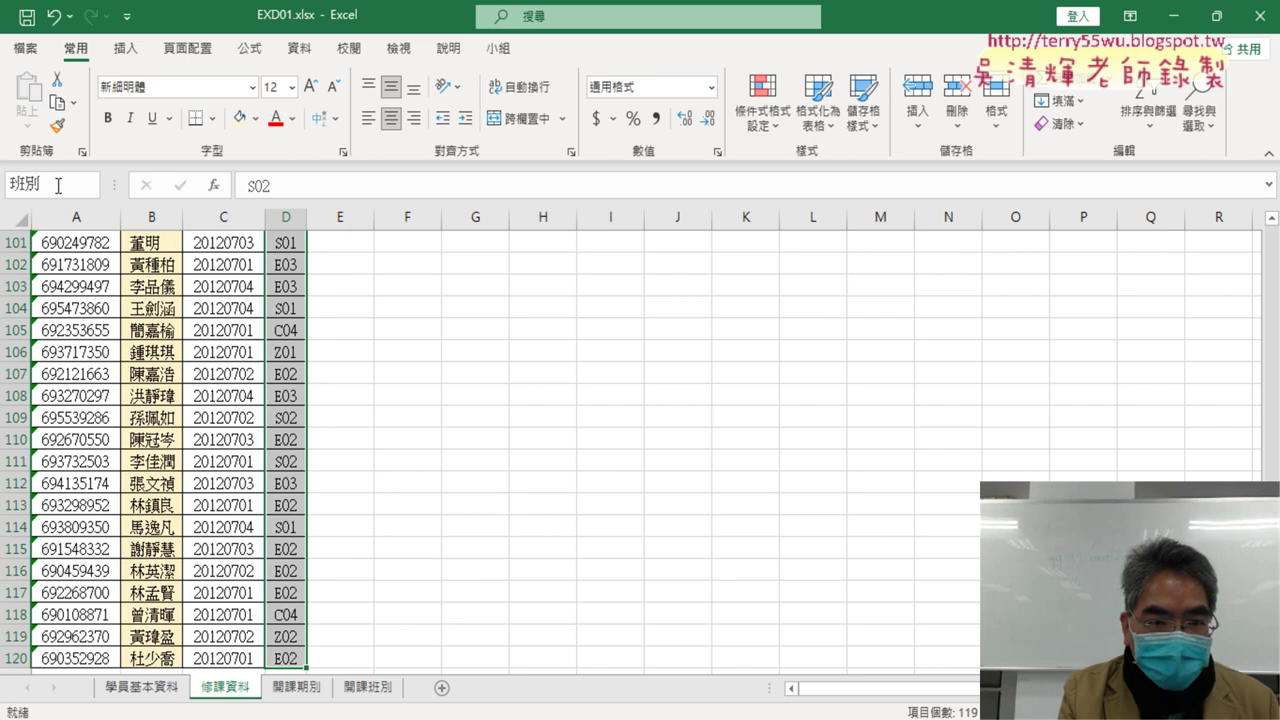
{"action": "key", "text": "Return"}
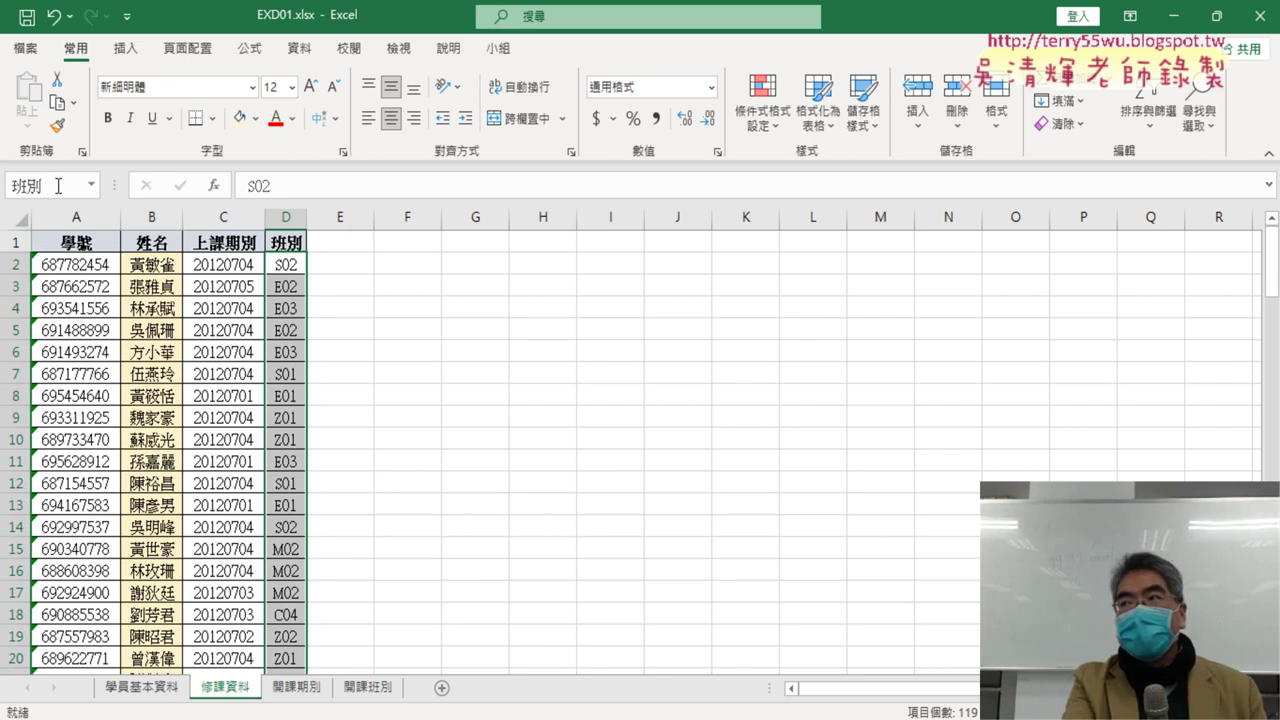
Reselect D2:D120 and check in Name Manager that 班別 refers to 修課資料!D2:D120
{"action": "left_click", "coordinate": [518, 415]}
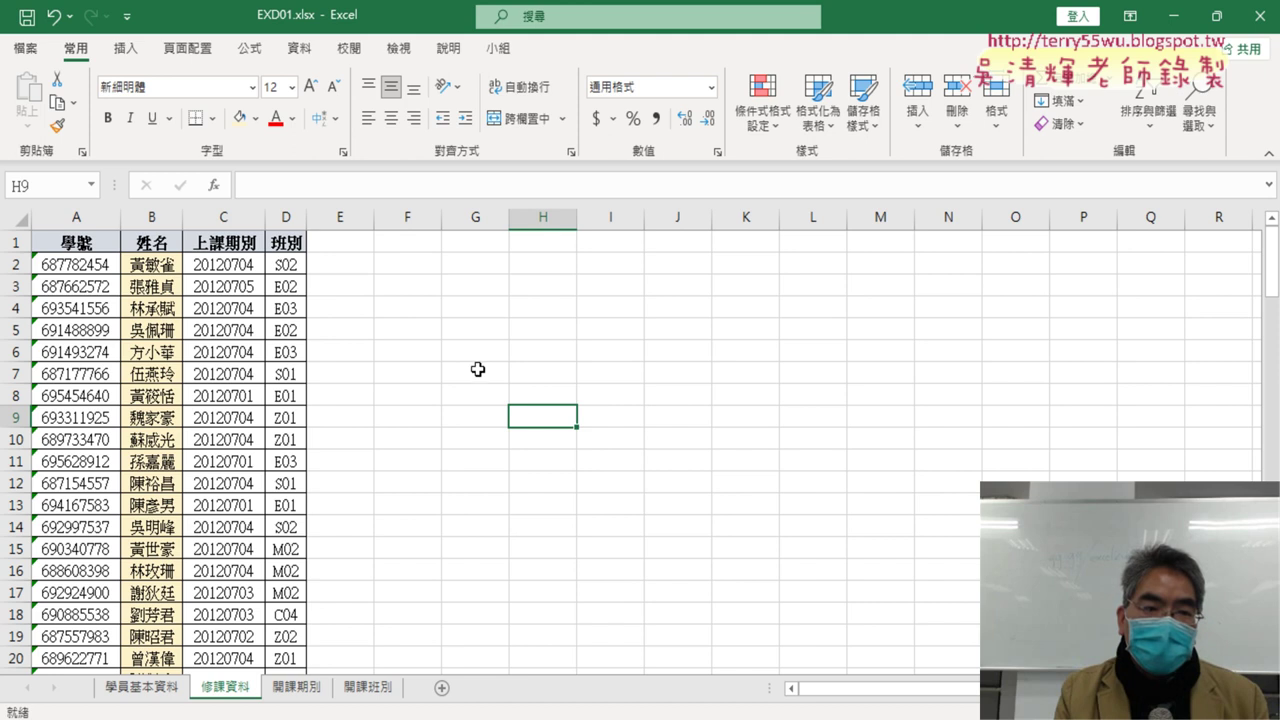
{"action": "left_click", "coordinate": [285, 265]}
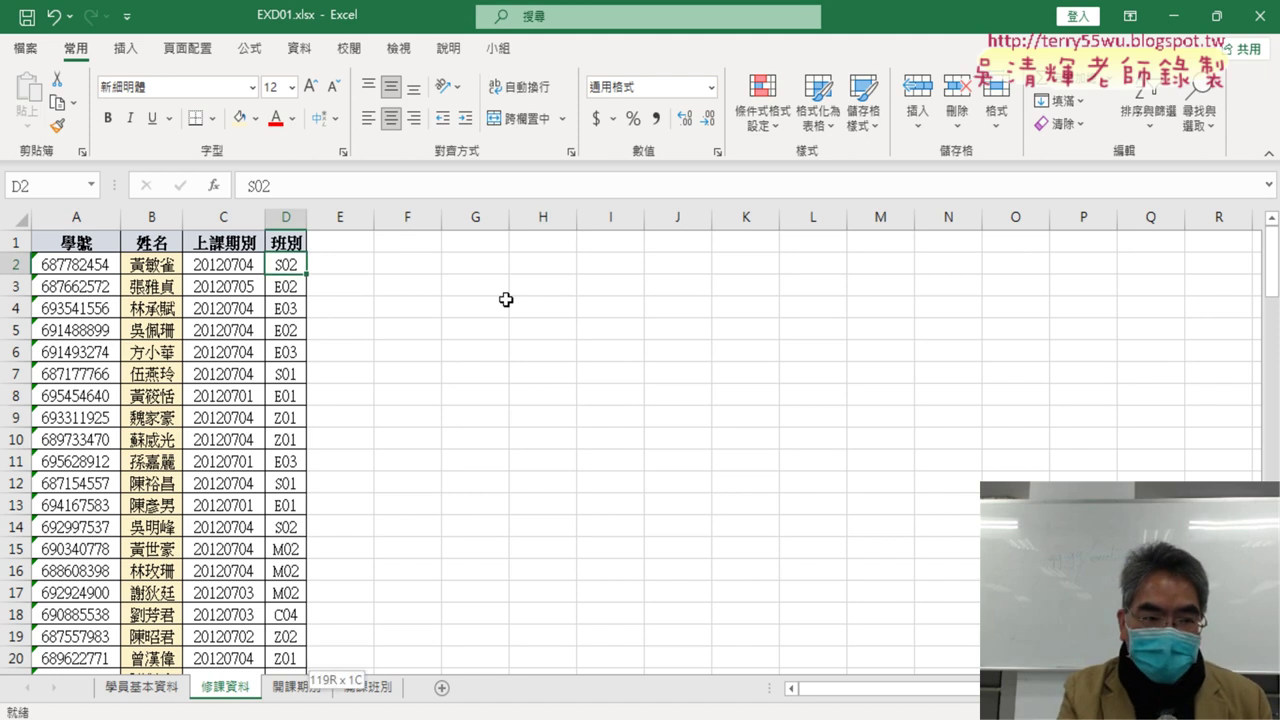
{"action": "key", "text": "ctrl+shift+Down"}
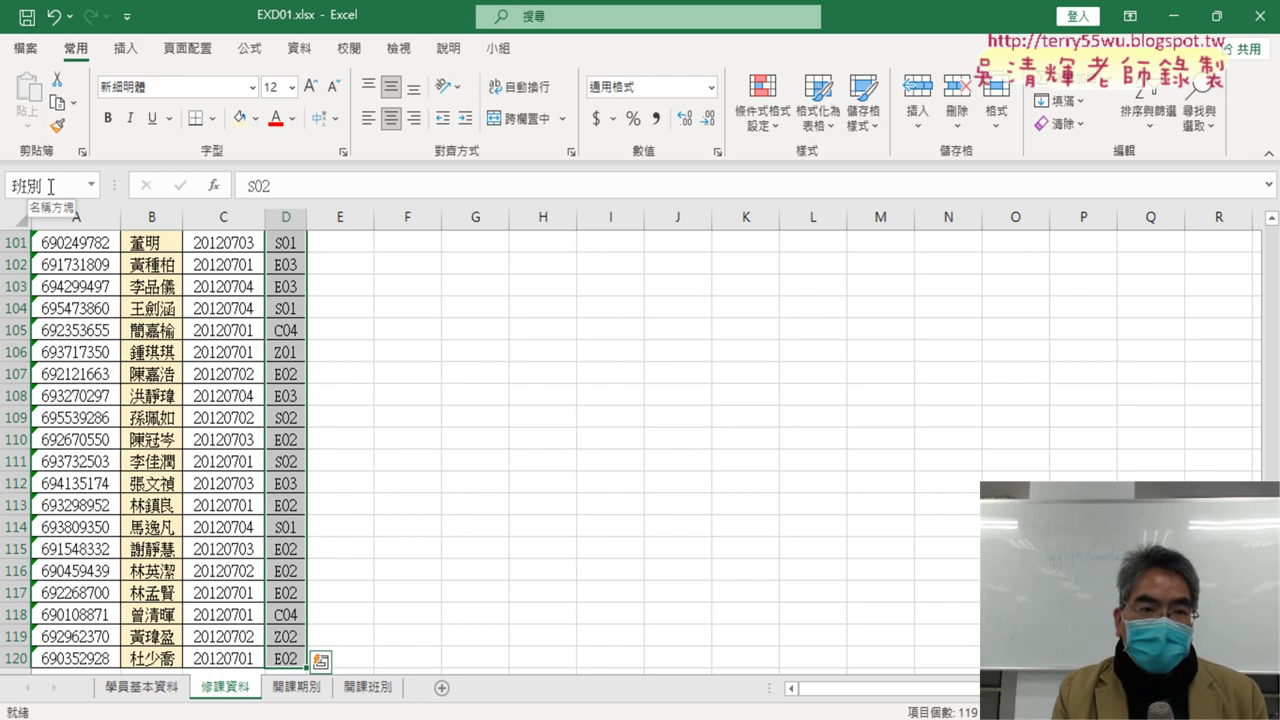
{"action": "left_click", "coordinate": [249, 48]}
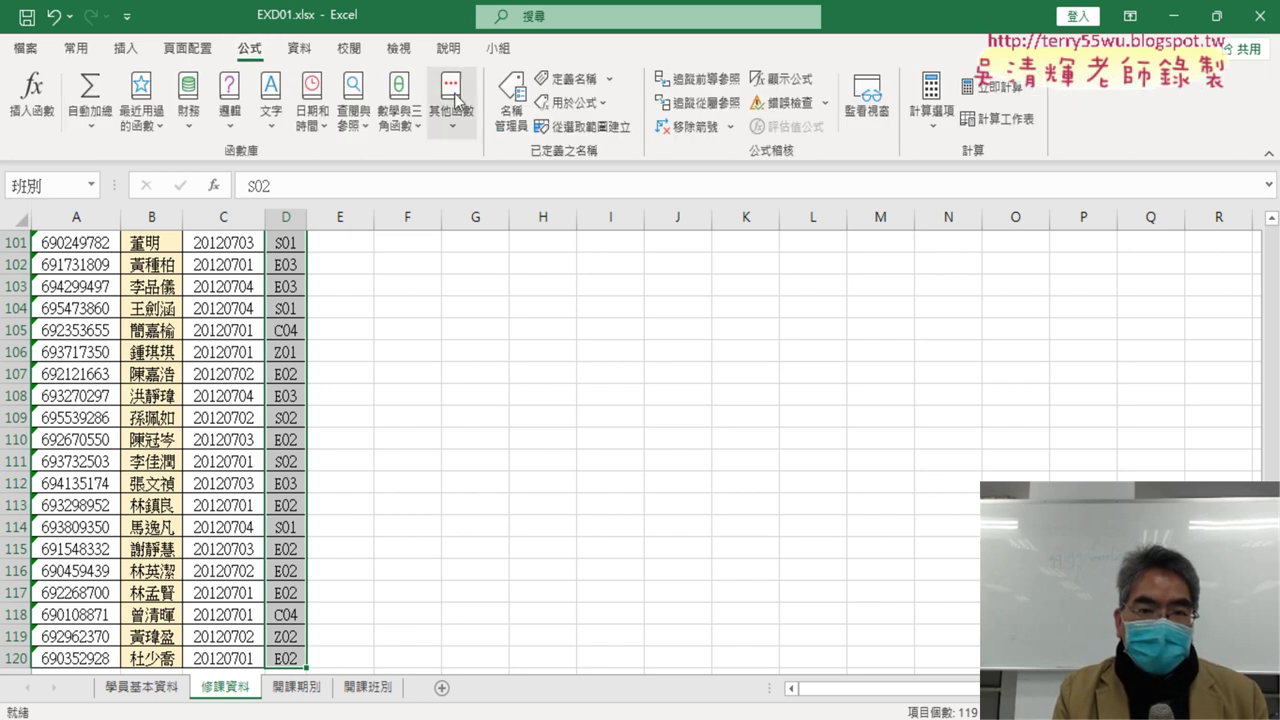
{"action": "left_click", "coordinate": [514, 113]}
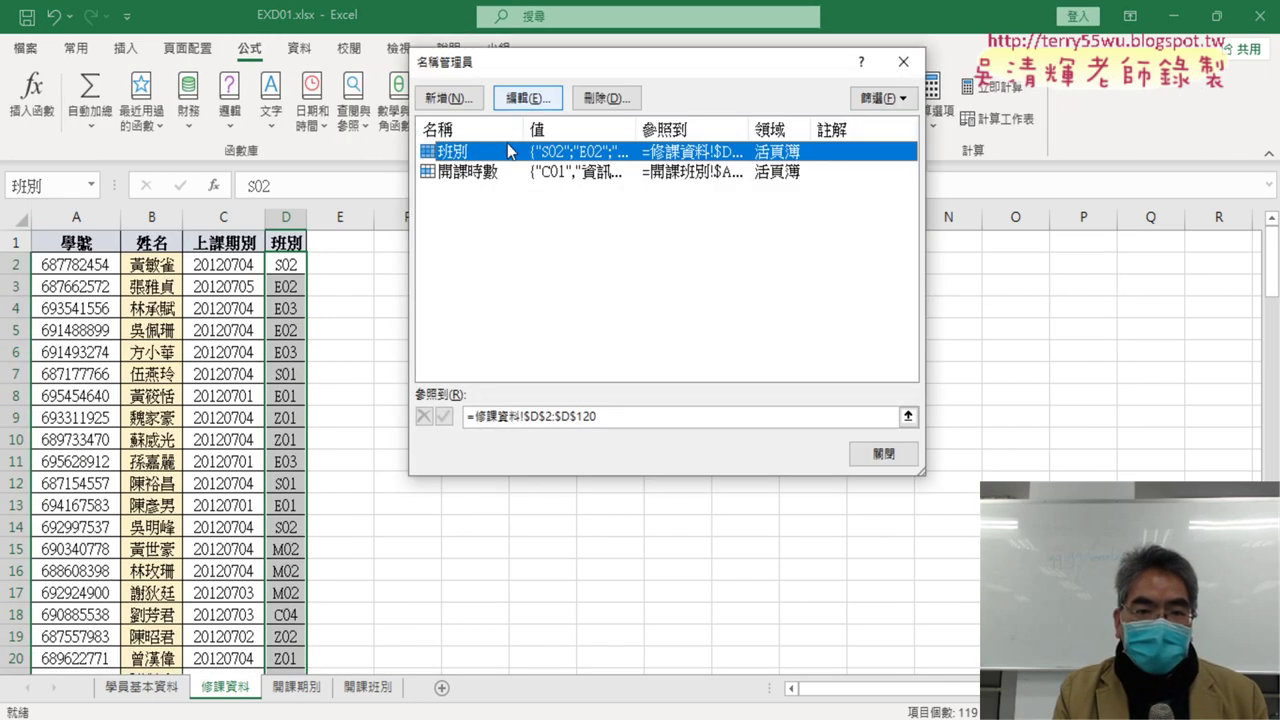
{"action": "left_click", "coordinate": [609, 414]}
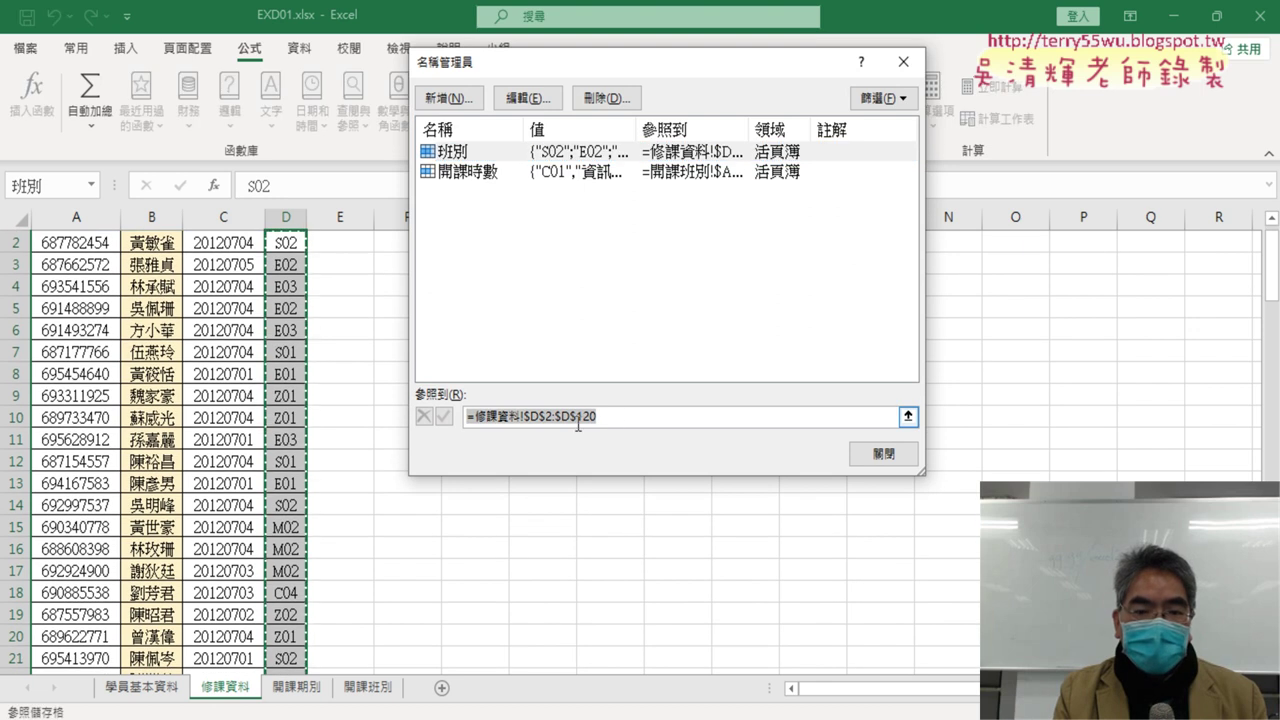
{"action": "left_click", "coordinate": [884, 453]}
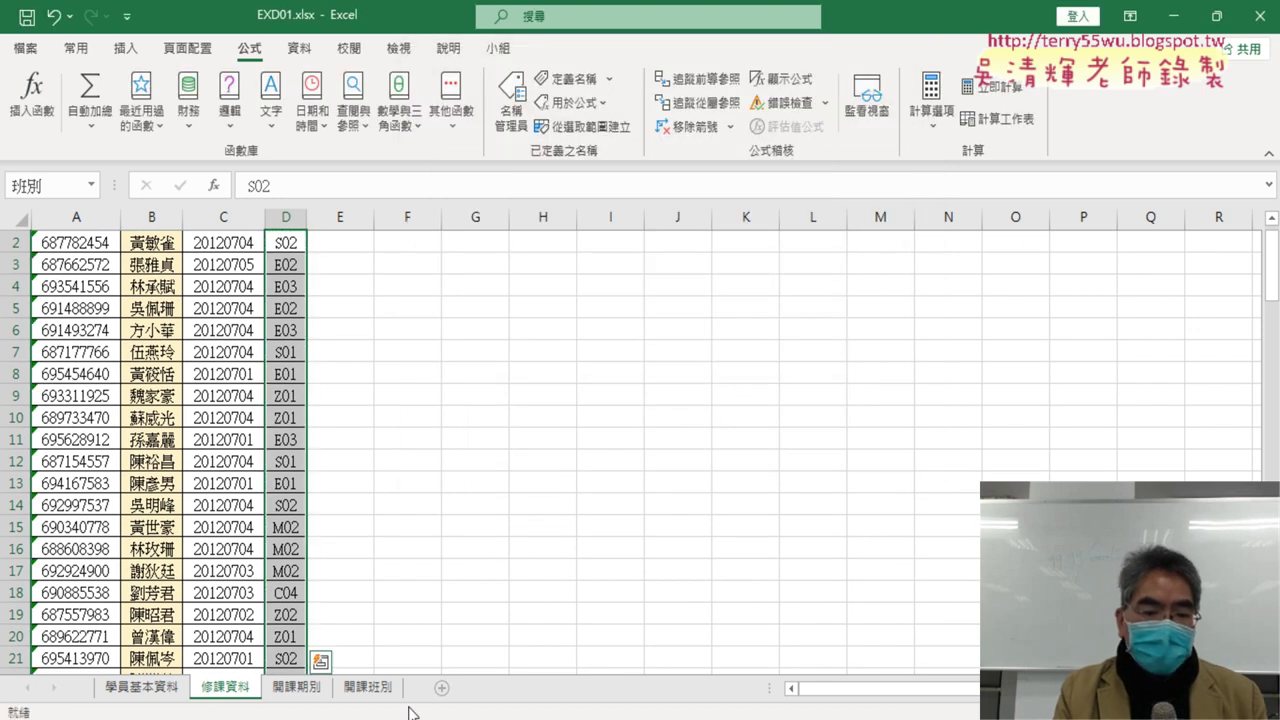
{"action": "key", "text": "alt+Tab"}
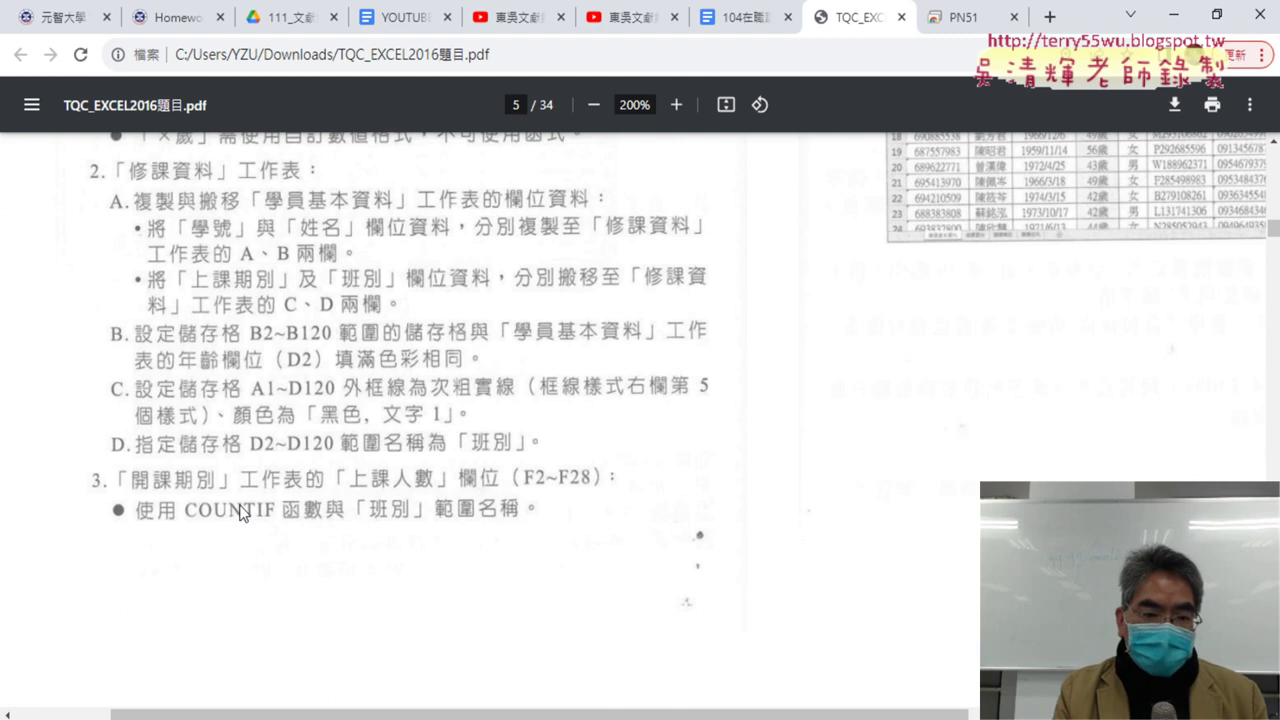
Scroll the PDF right and up to the 上課人數 sample results atop page 4-11
{"action": "left_click_drag", "start_coordinate": [435, 713], "coordinate": [652, 713]}
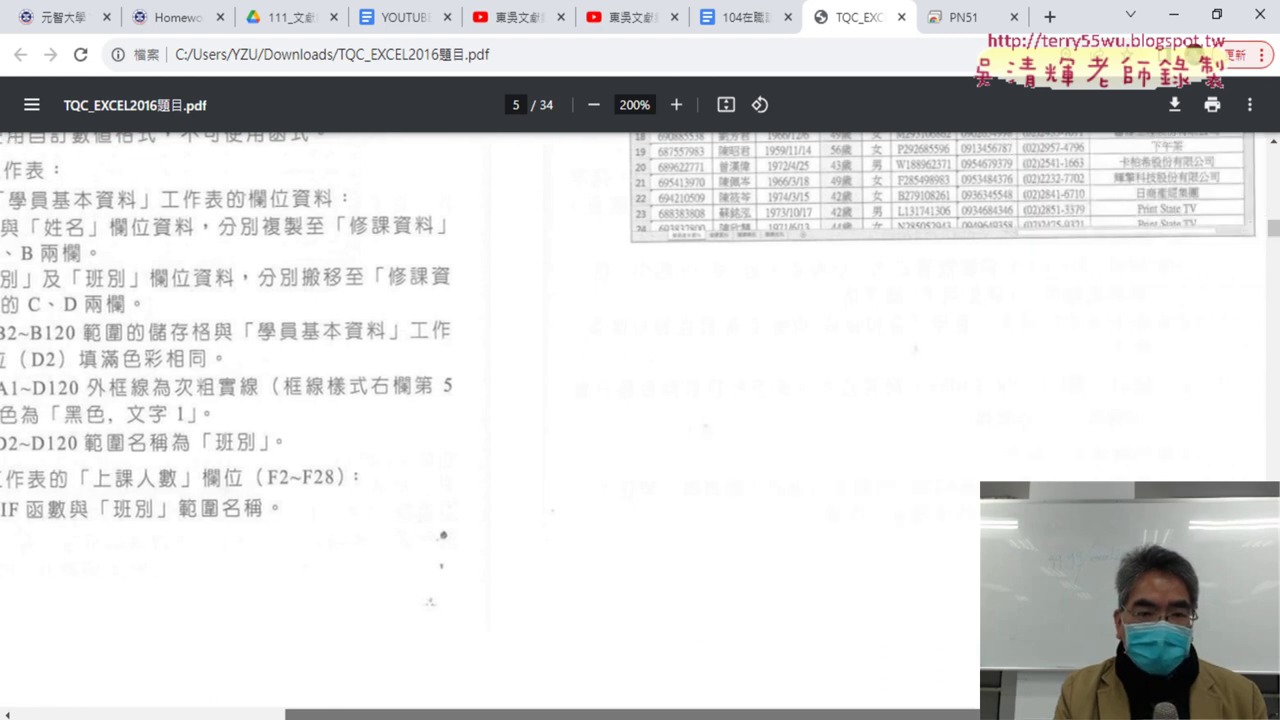
{"action": "scroll", "coordinate": [778, 629], "scroll_direction": "up", "scroll_amount": 8}
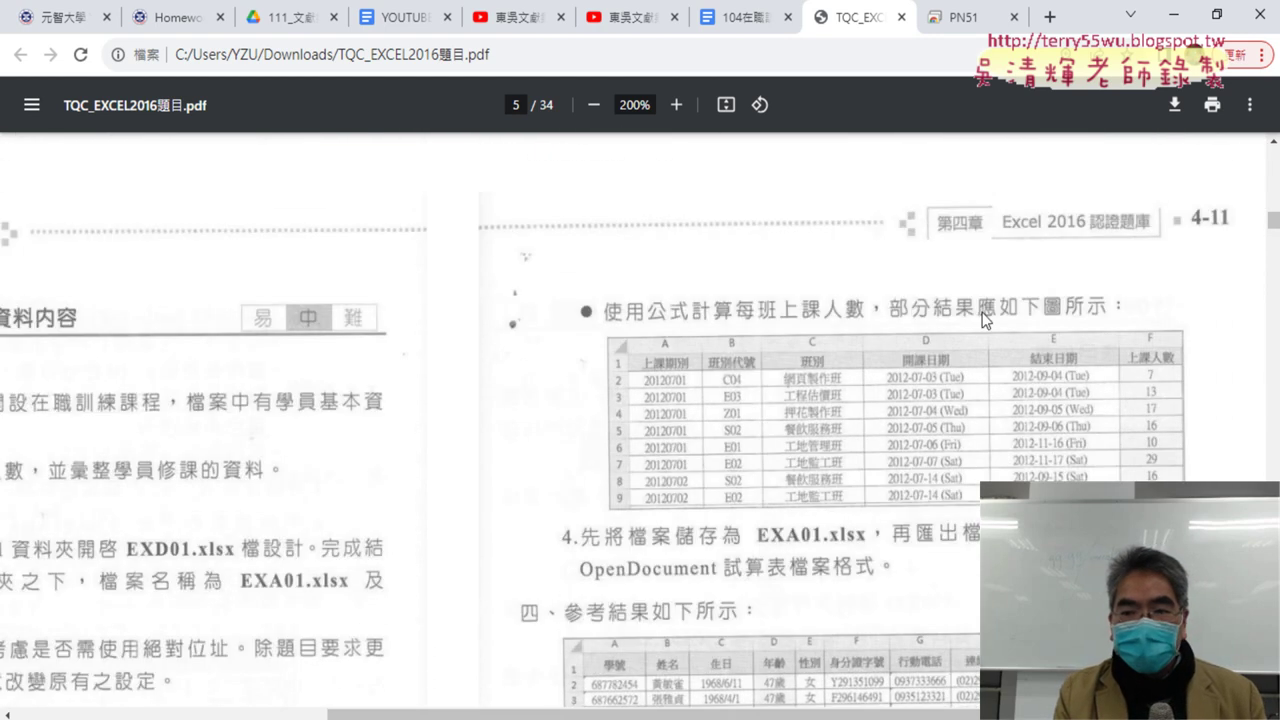